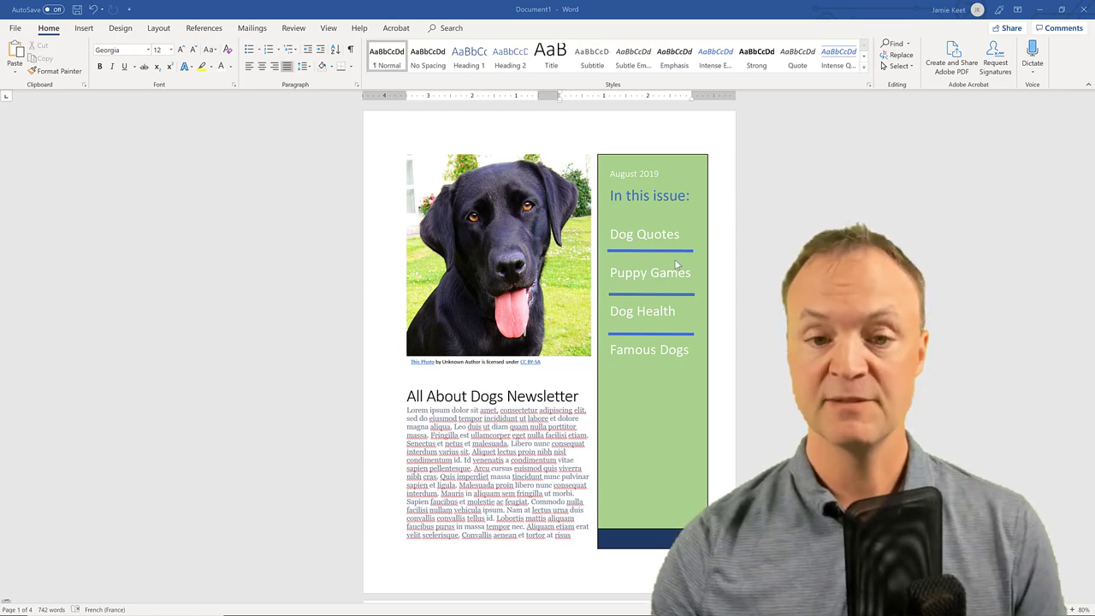
scroll(676, 270, "down", 5)
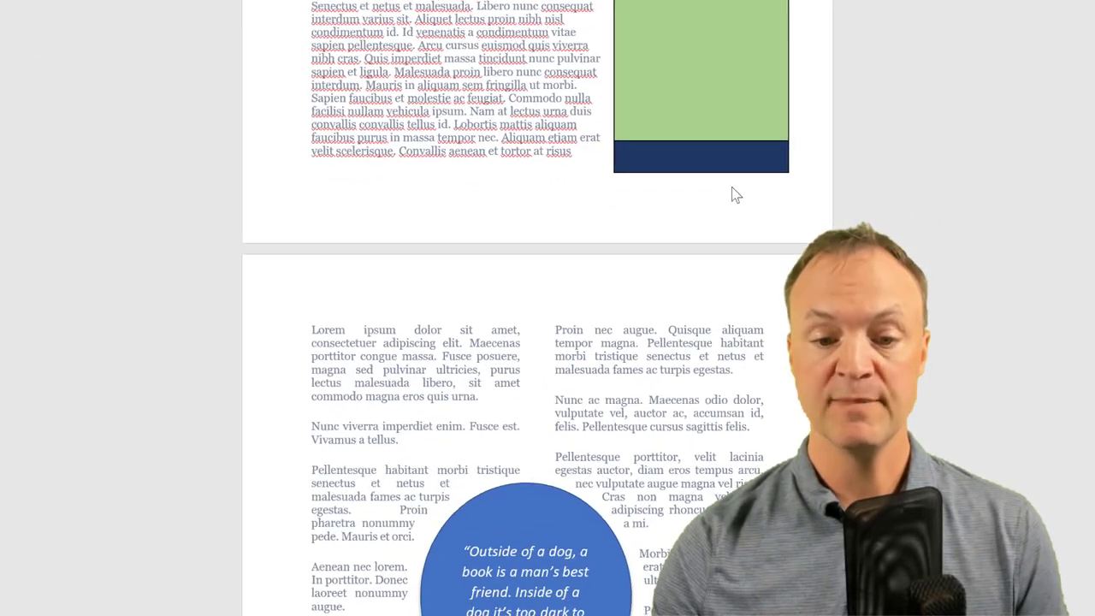
scroll(736, 195, "down", 8)
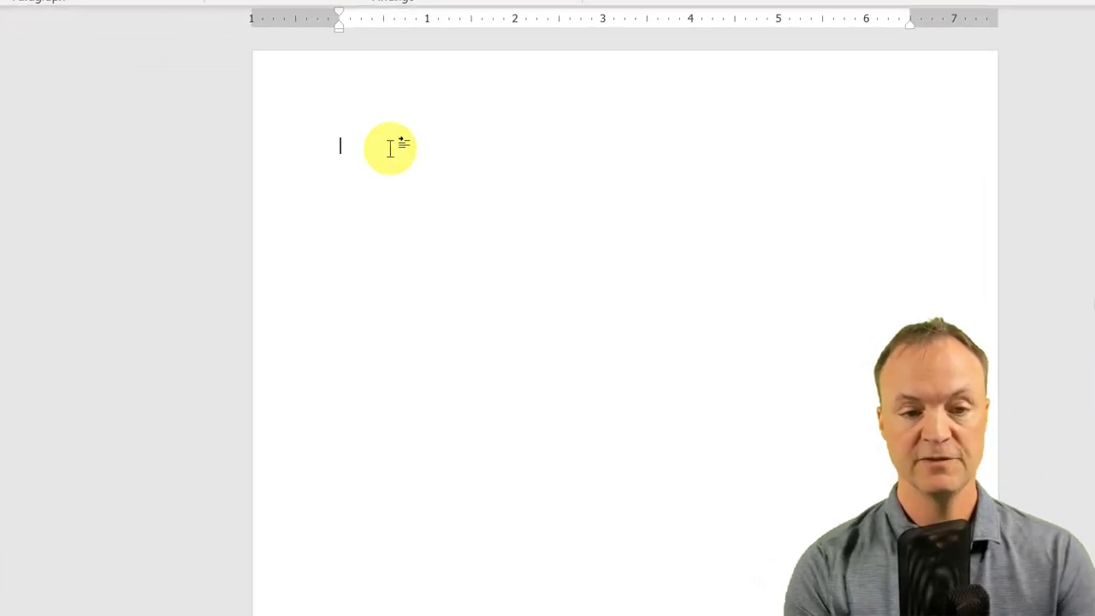
Generate placeholder body text in the blank document with =lorem(30)
type("=")
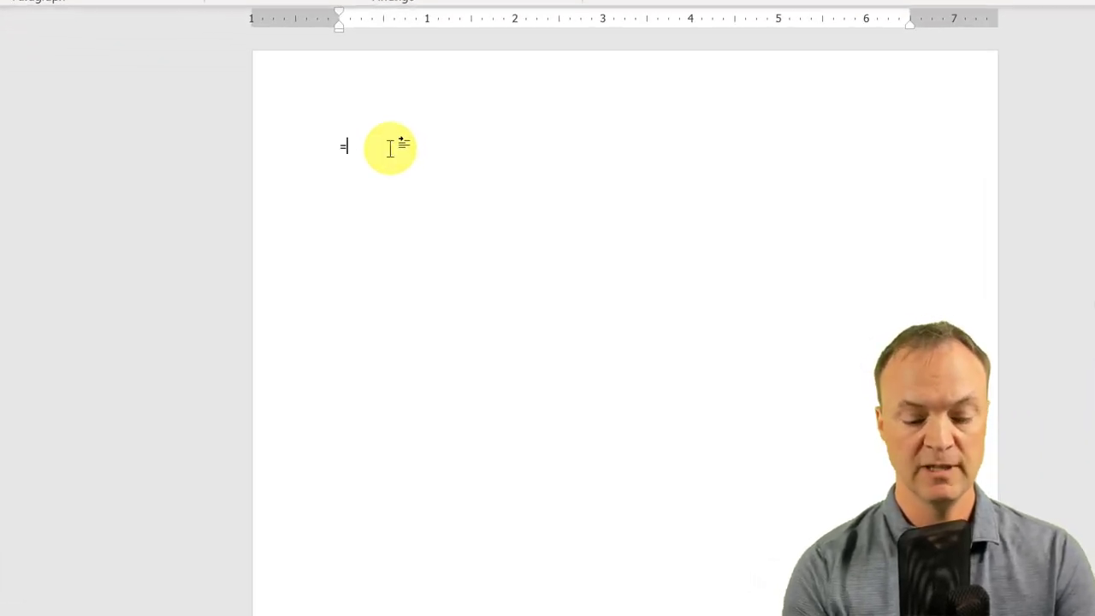
type("lorem")
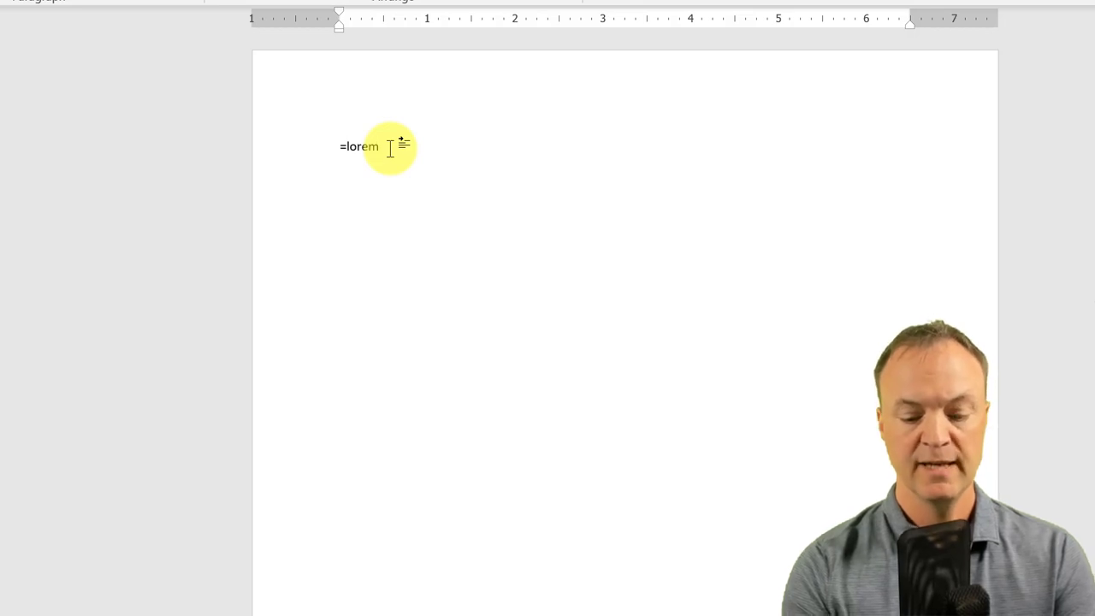
type("(")
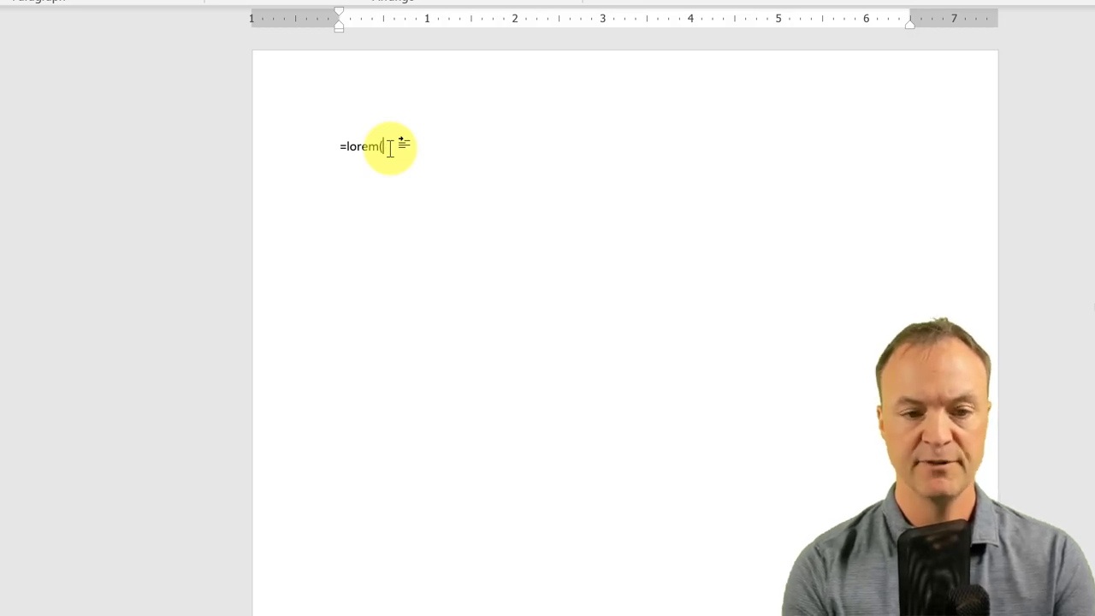
type("30)")
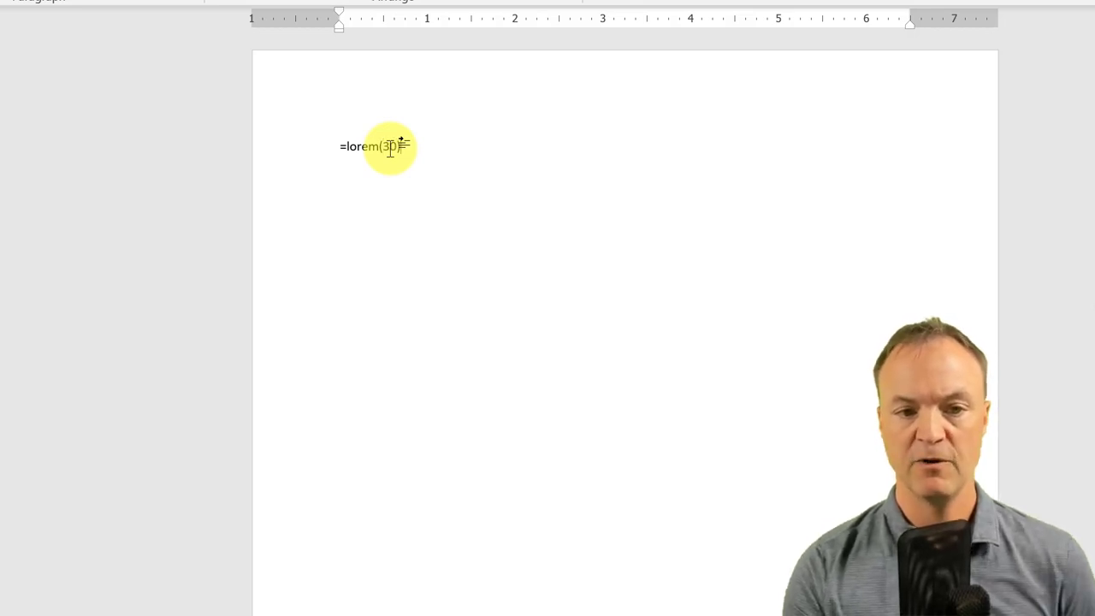
key("Return")
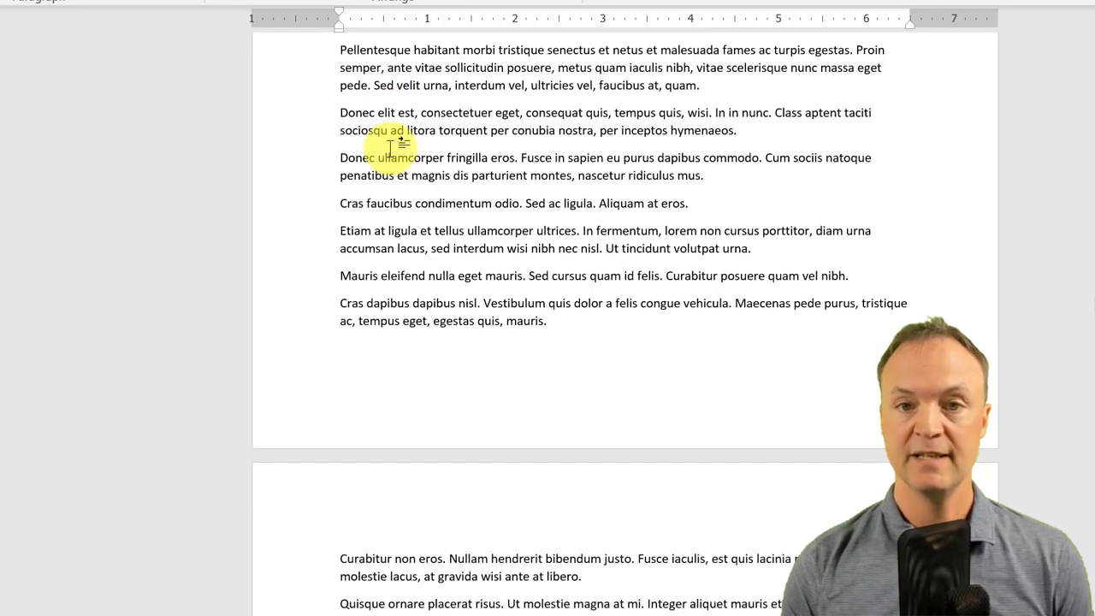
scroll(569, 299, "up", 6)
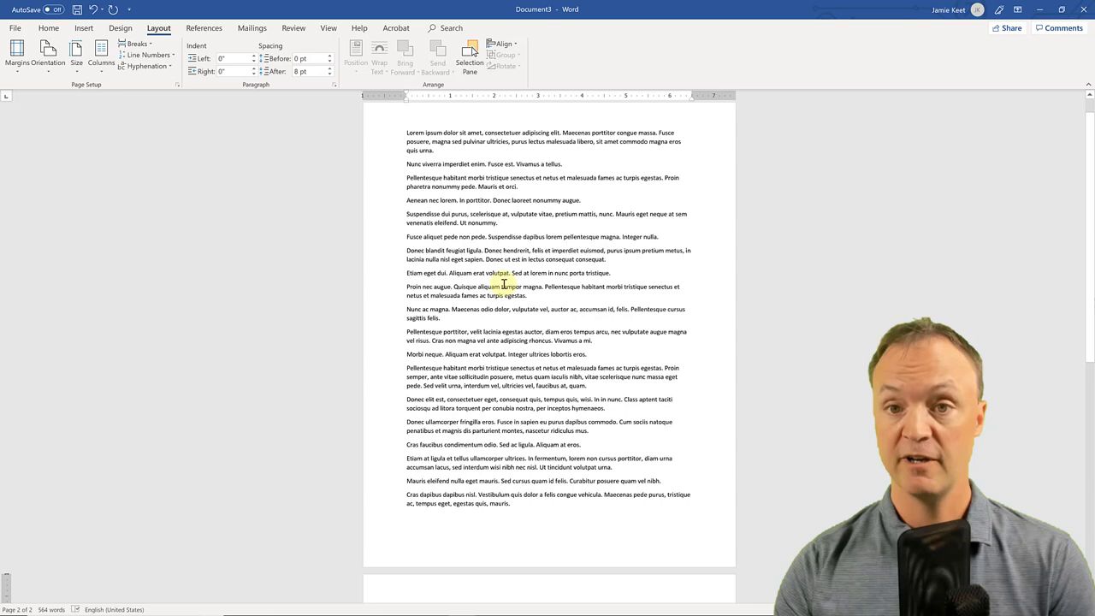
scroll(532, 387, "up", 2)
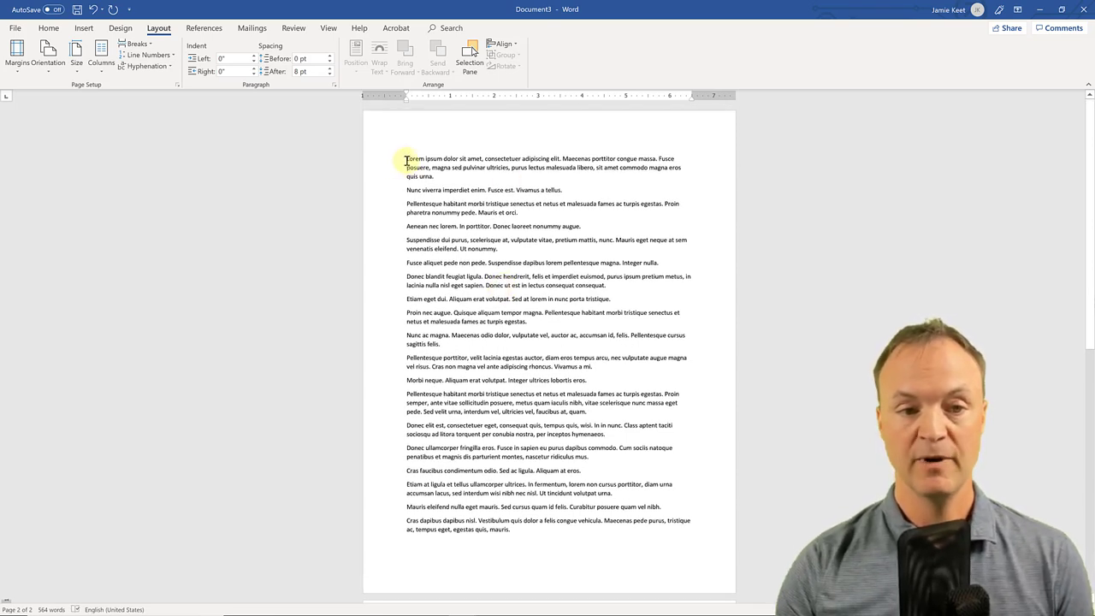
Set a custom right page margin of 3.3 inches for the document, starting from the first paragraph
left_click(432, 176)
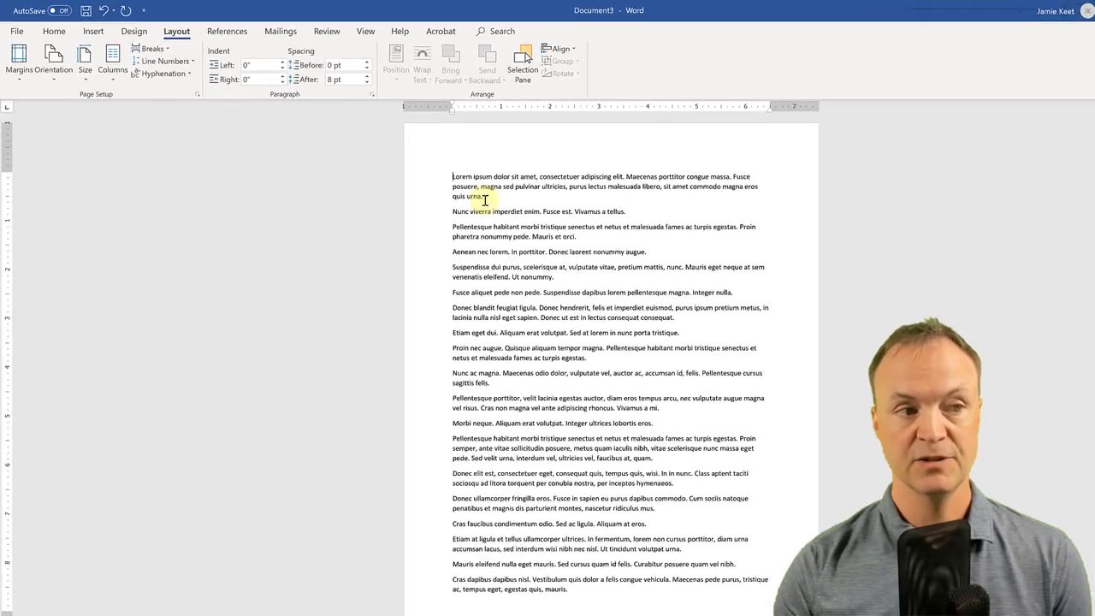
left_click(29, 101)
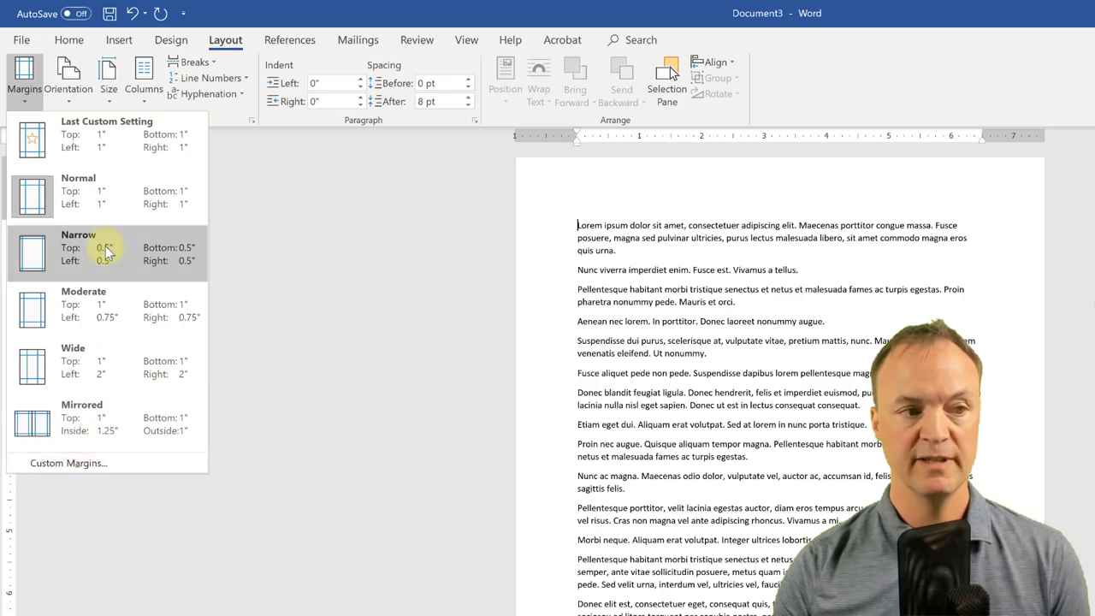
left_click(79, 460)
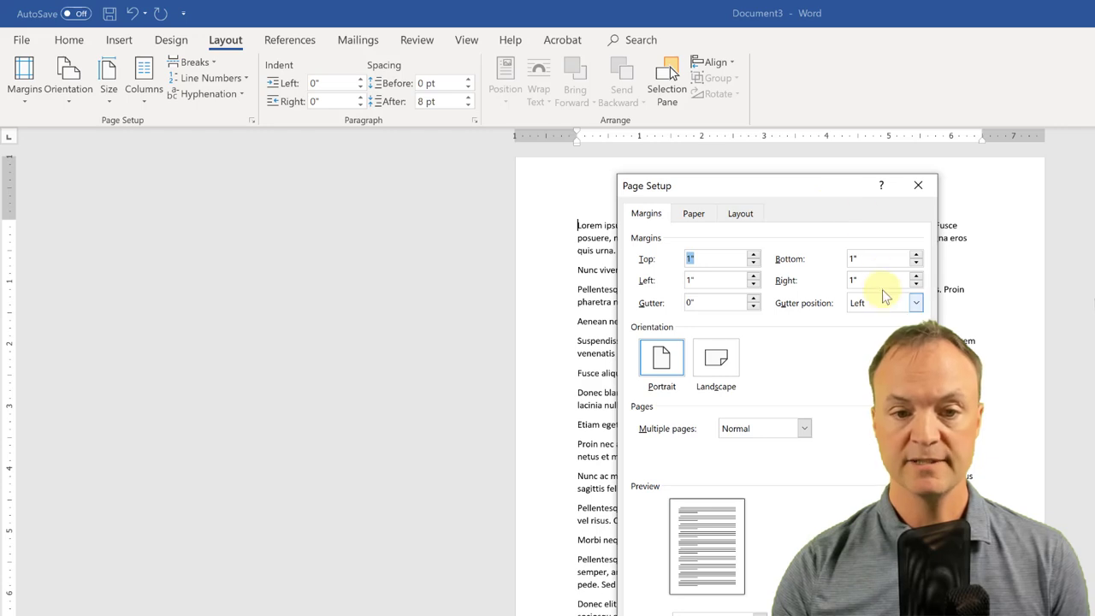
key("Tab")
key("Tab")
key("Tab")
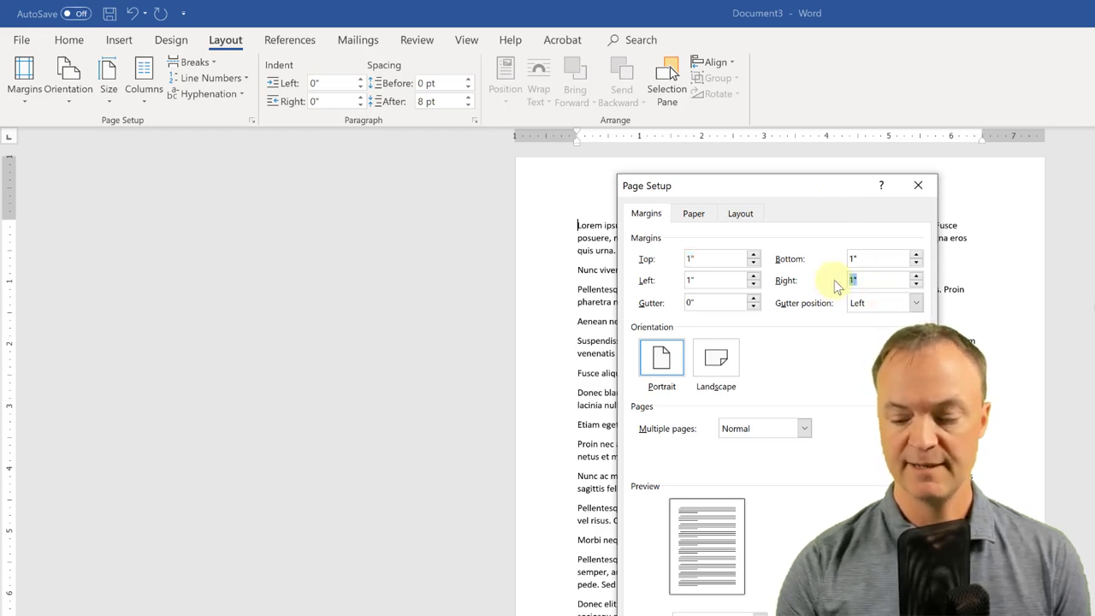
type("3.3")
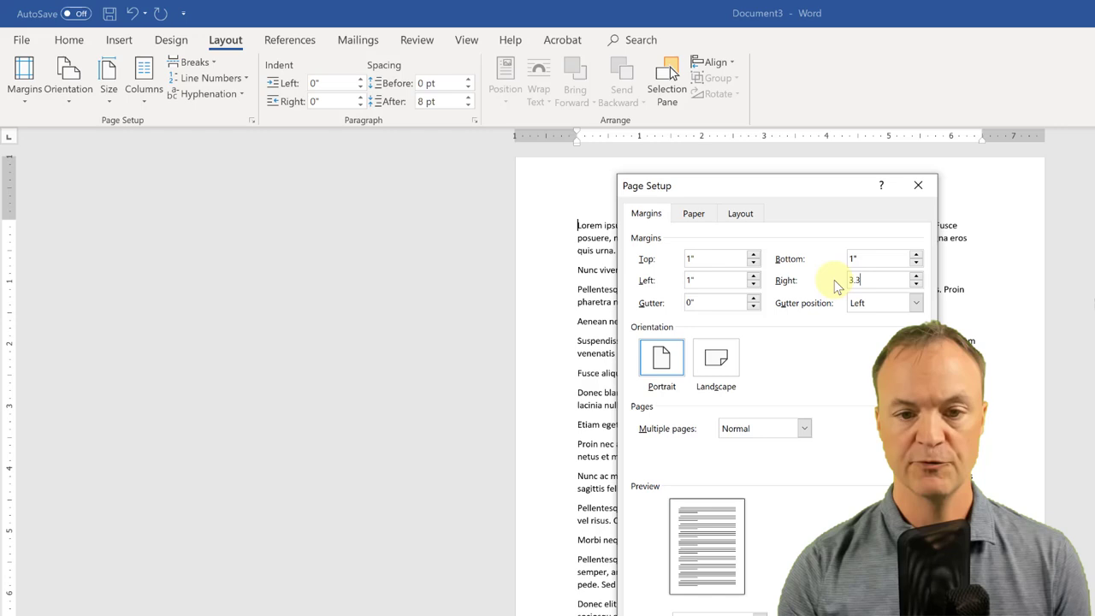
key("Return")
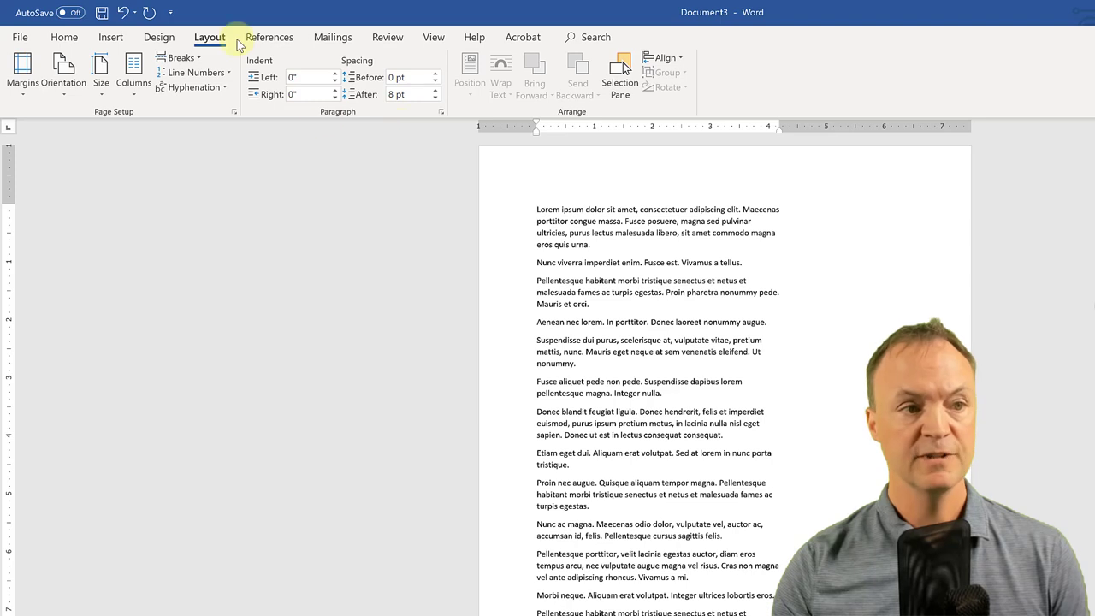
Insert the built-in Motion Sidebar text box on the first page
left_click(109, 39)
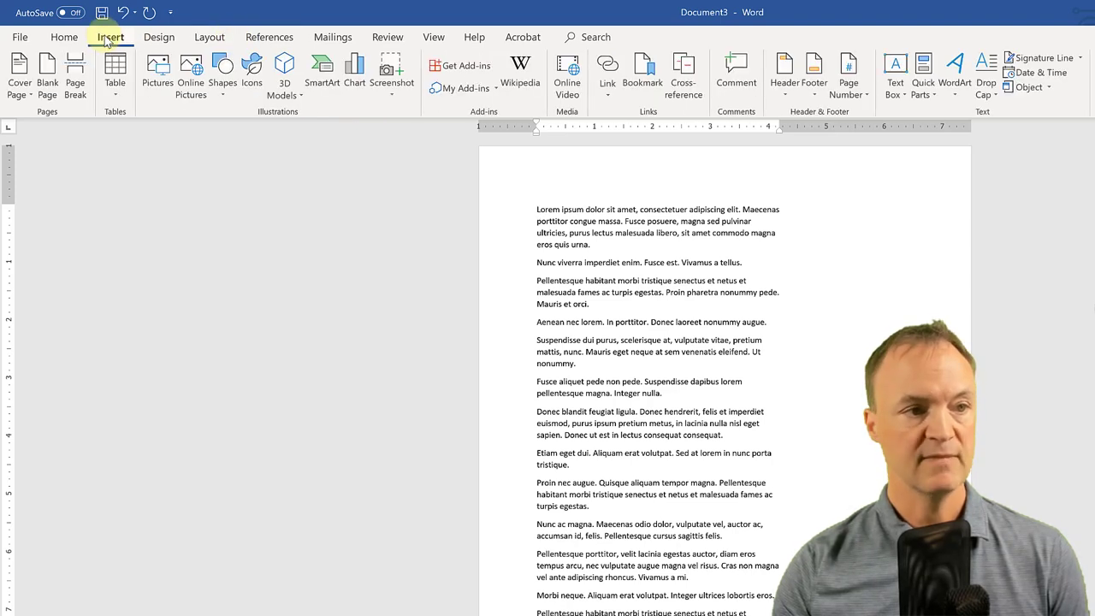
left_click(904, 98)
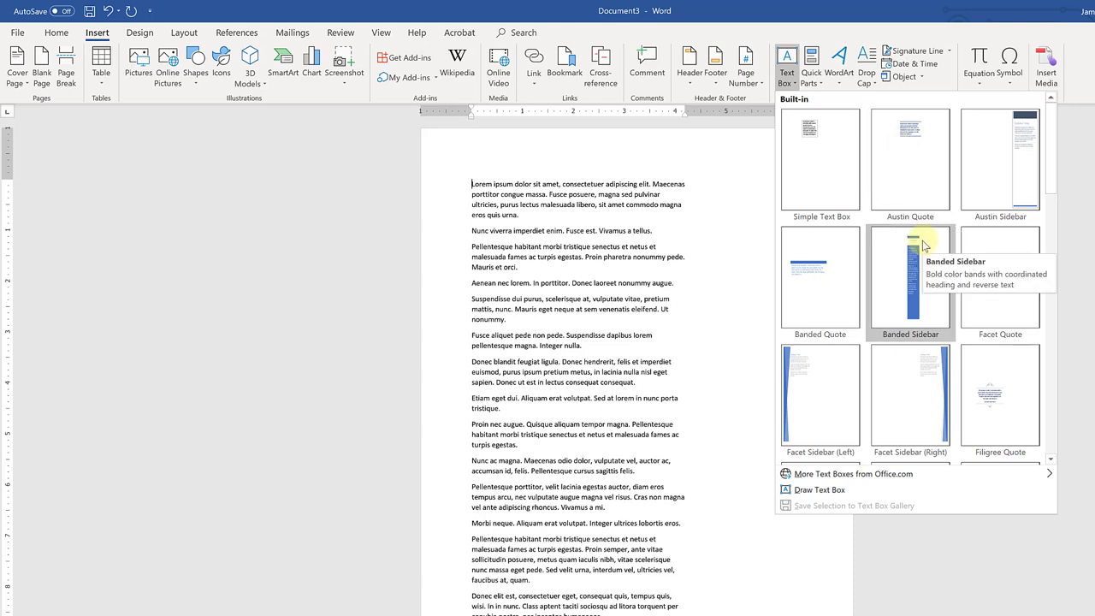
scroll(923, 244, "down", 3)
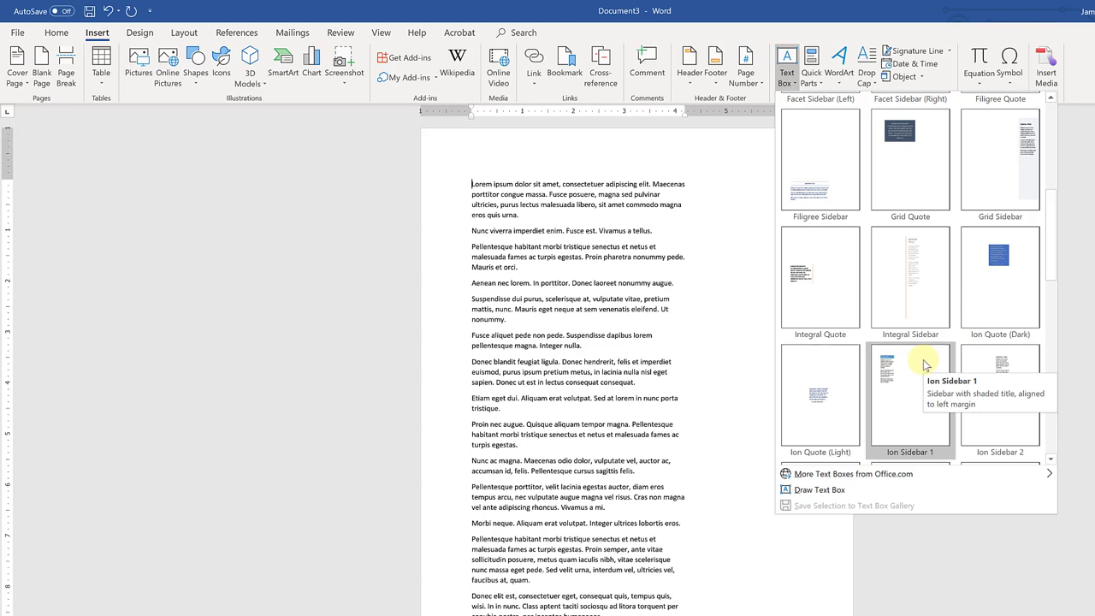
scroll(908, 325, "down", 6)
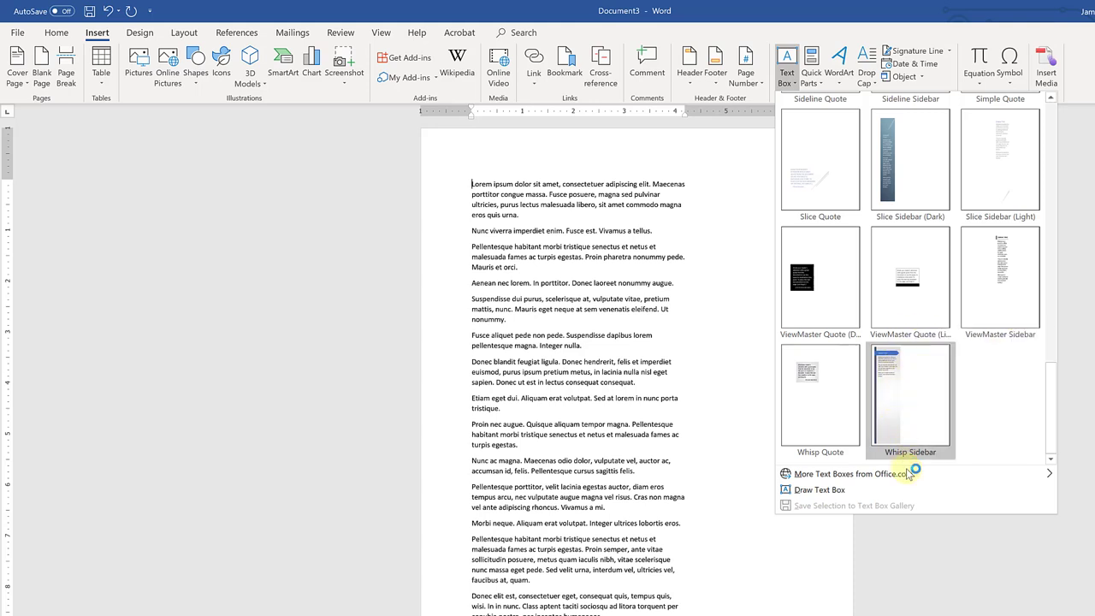
mouse_move(911, 483)
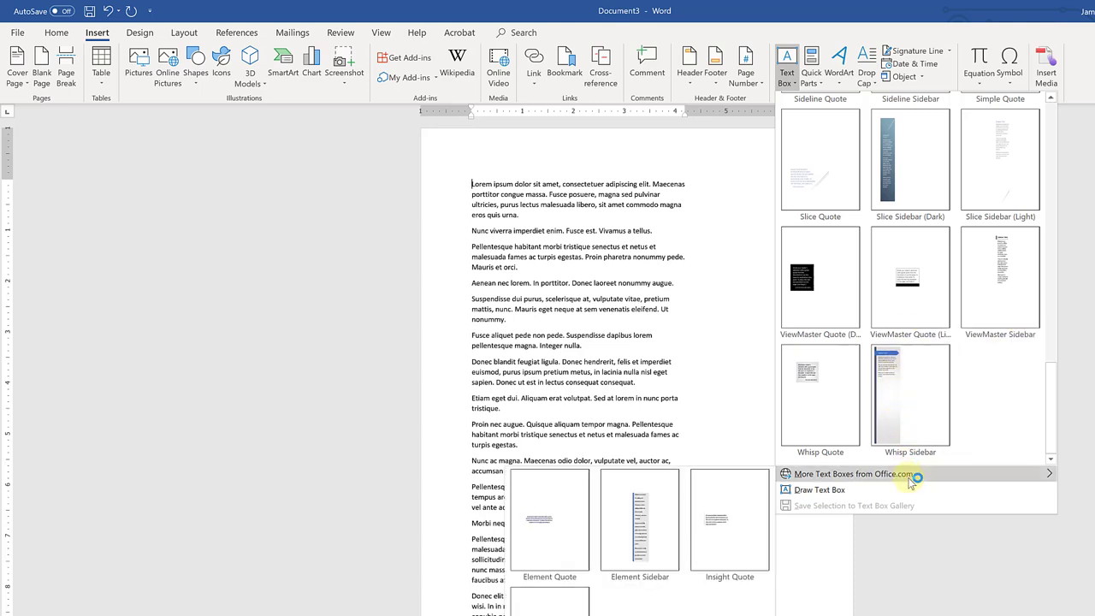
scroll(910, 376, "up", 3)
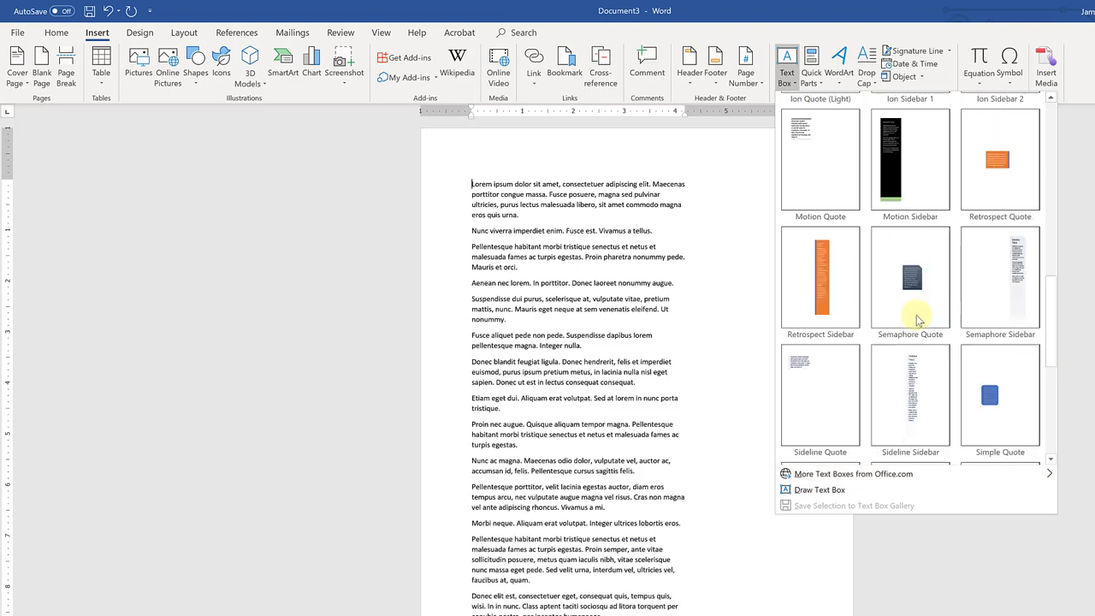
left_click(908, 162)
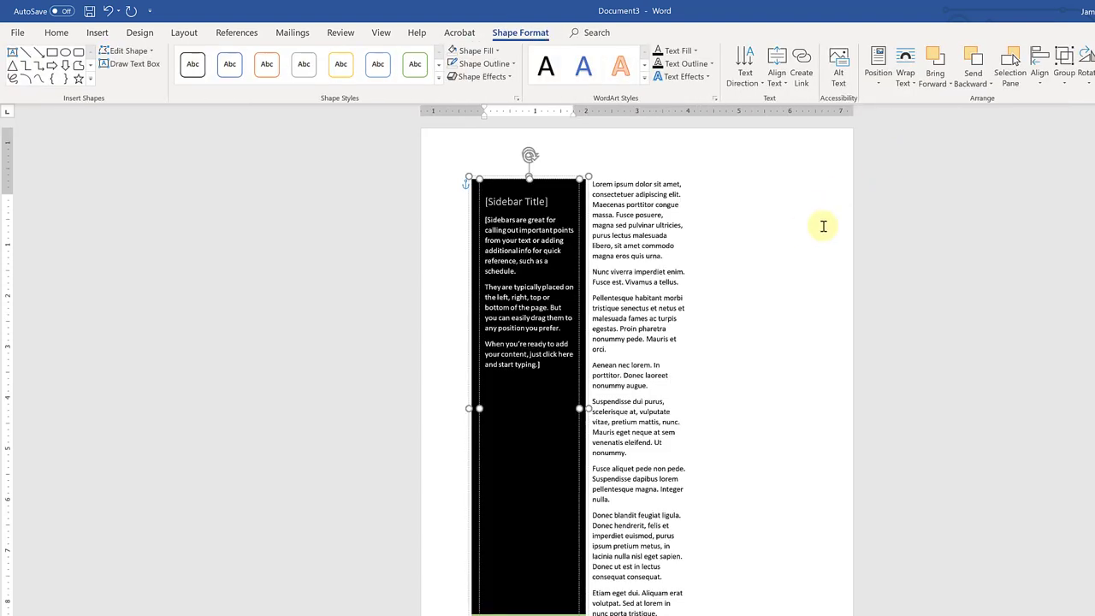
Move the whole black sidebar into the wide empty right margin beside the body text
left_click(422, 299)
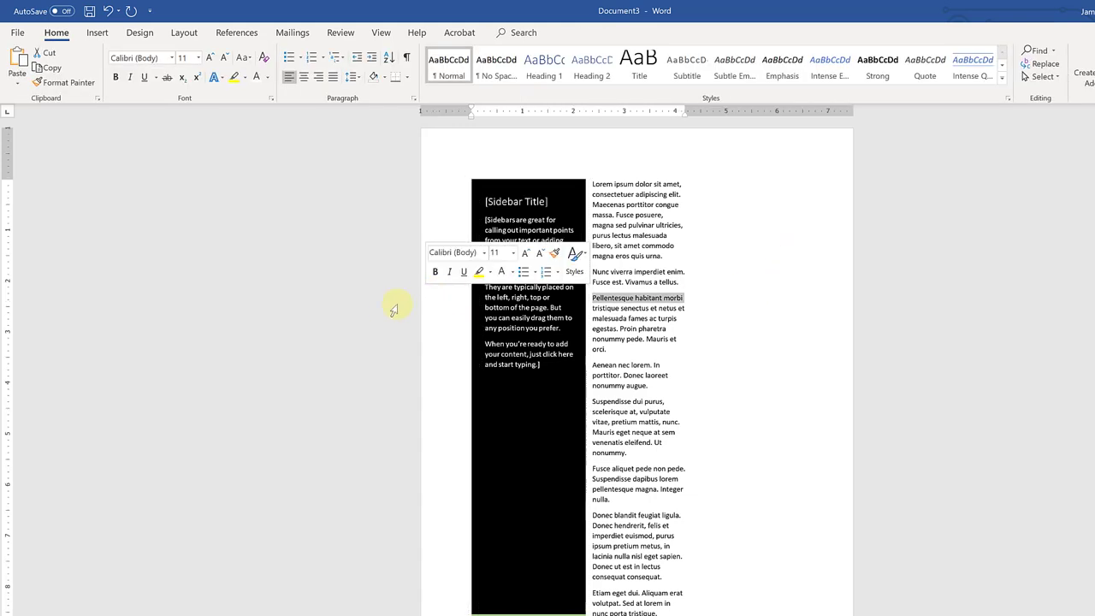
left_click(474, 344)
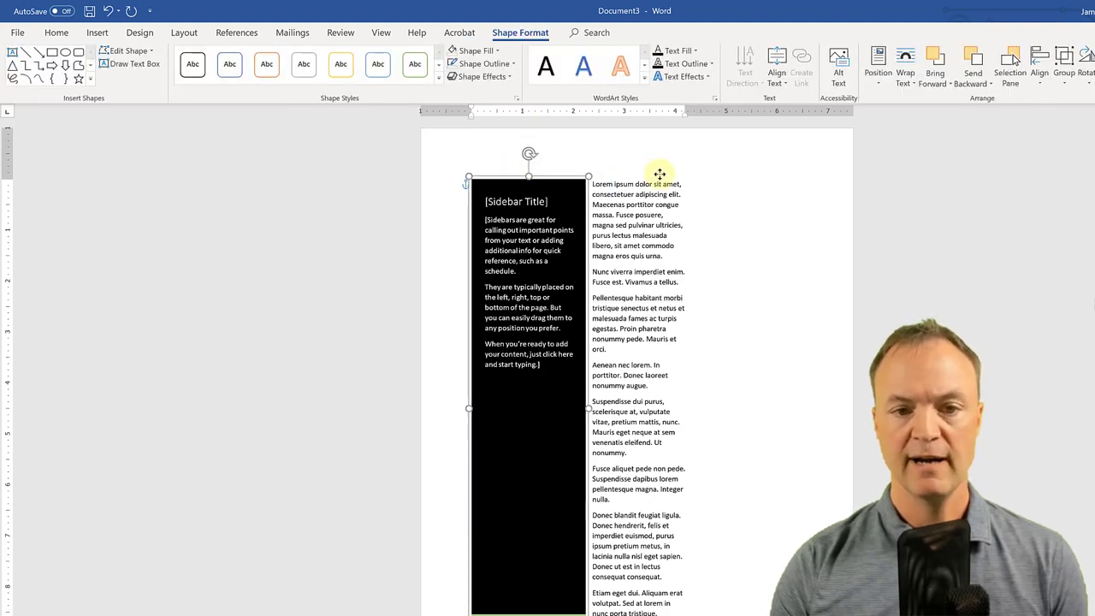
left_click_drag(660, 173, 752, 173)
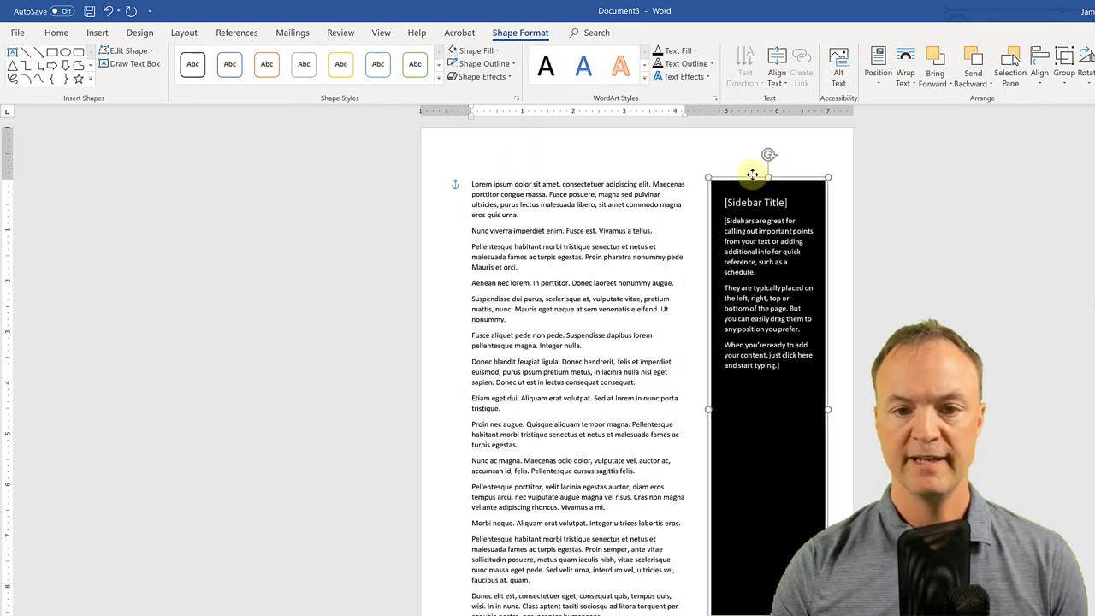
left_click(186, 327)
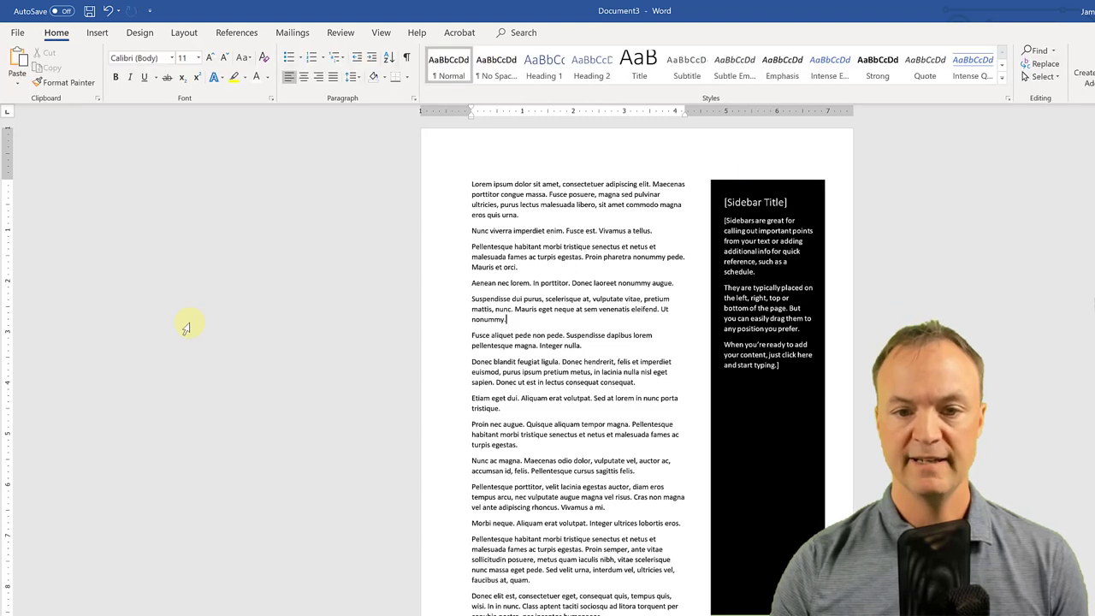
Shift the text frame inside the black sidebar slightly downward, independently of its background
left_click(725, 179)
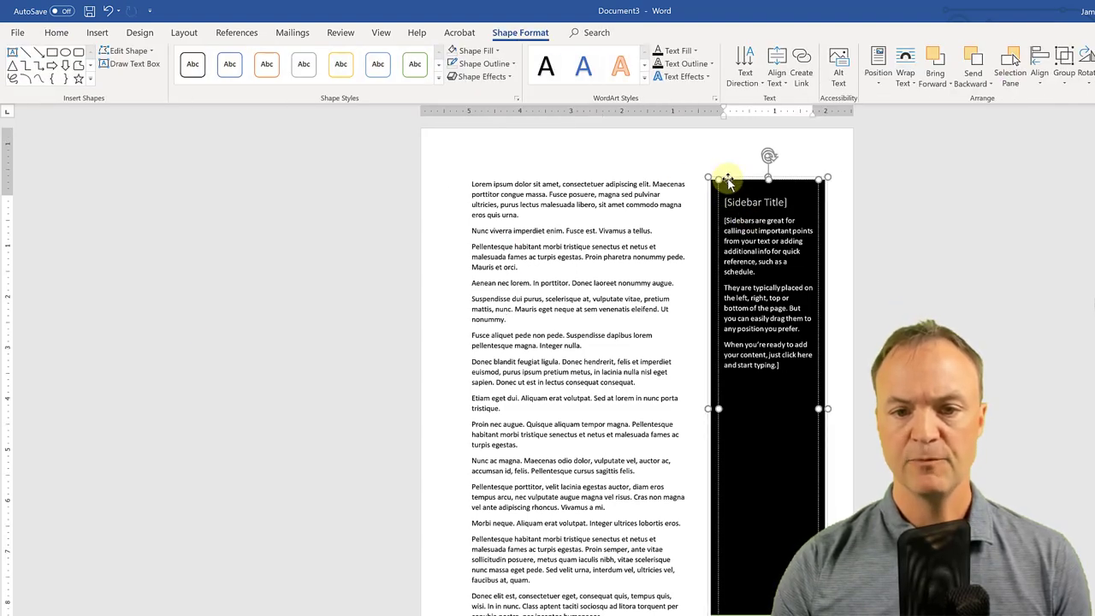
left_click_drag(727, 181, 731, 190)
left_click(753, 214)
left_click(745, 200)
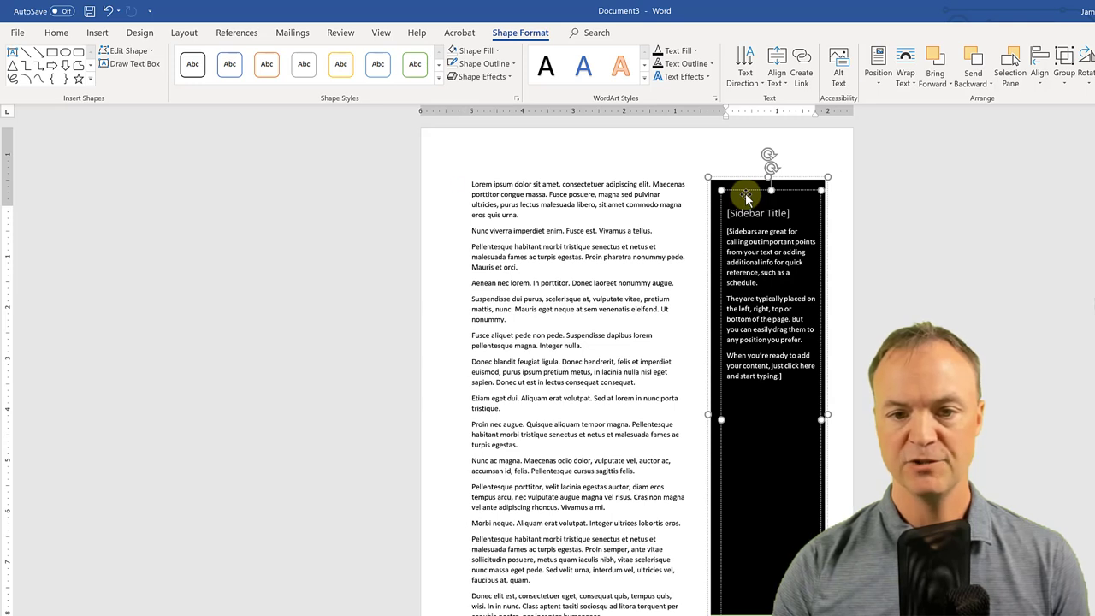
left_click_drag(747, 188, 745, 182)
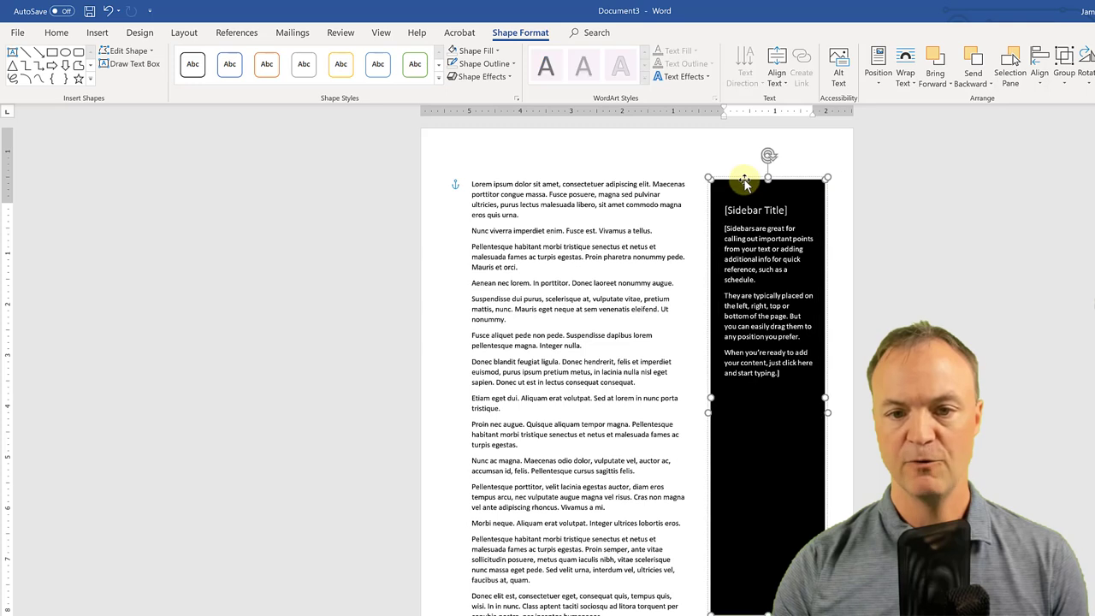
left_click(745, 183)
left_click_drag(745, 182, 744, 176)
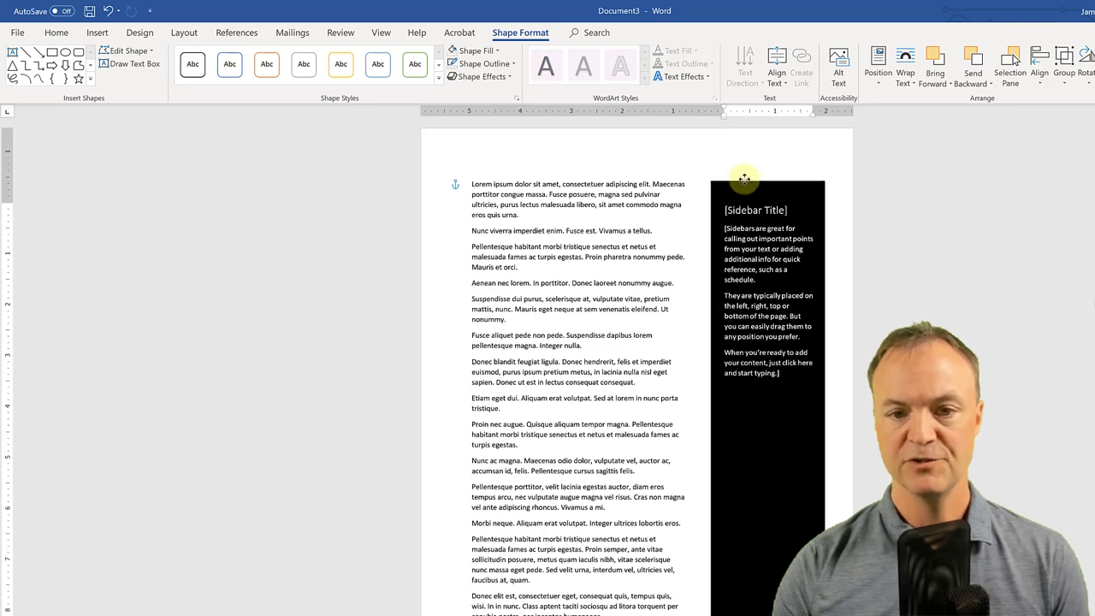
left_click(669, 371)
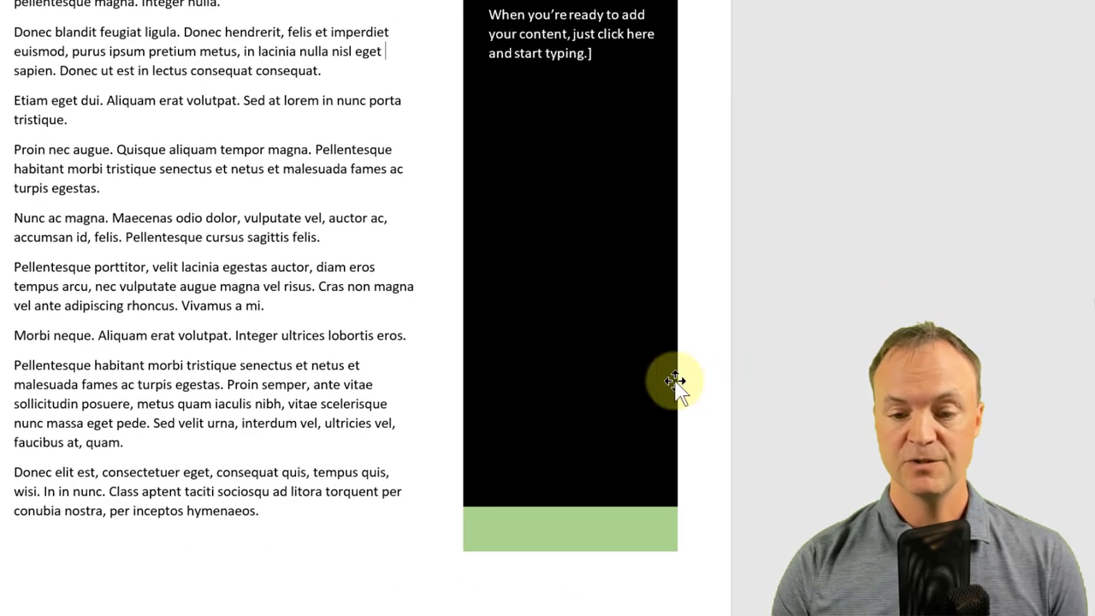
Fill the entire sidebar object with the orange theme color
left_click(676, 382)
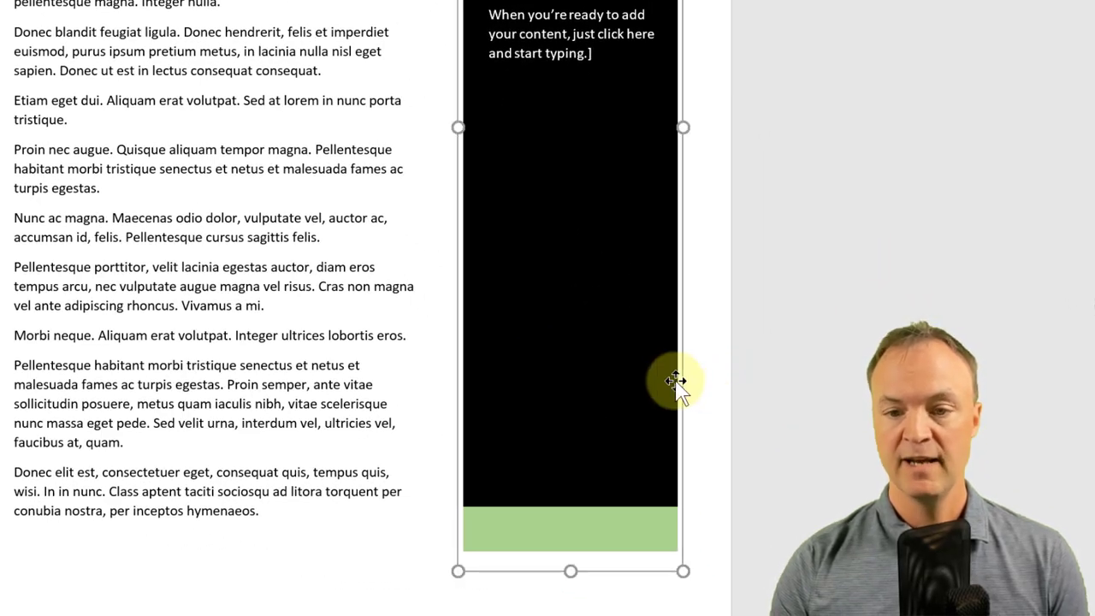
right_click(675, 381)
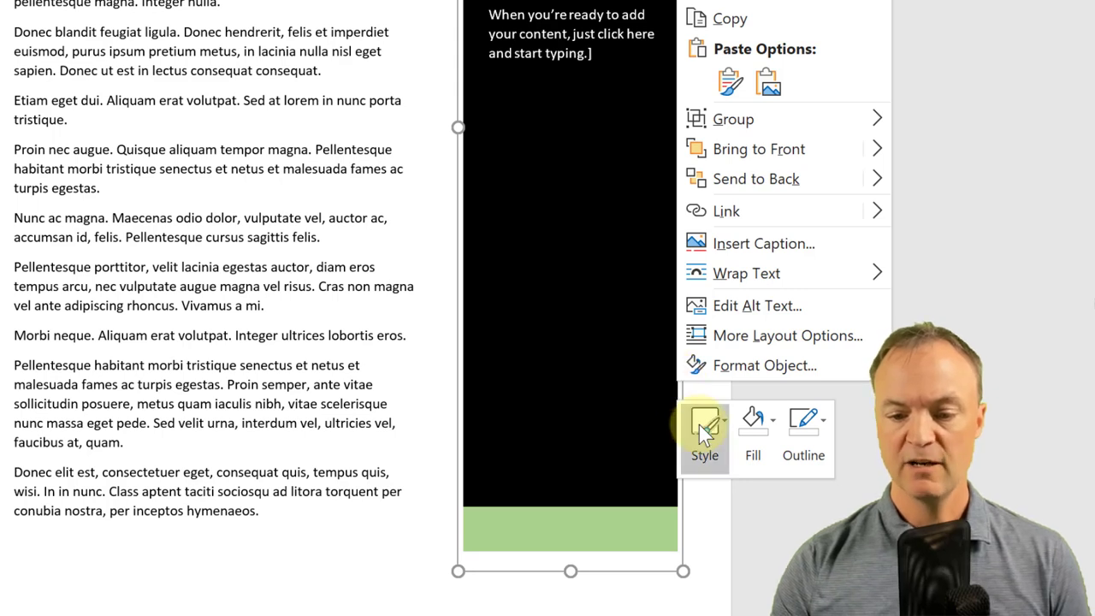
left_click(760, 432)
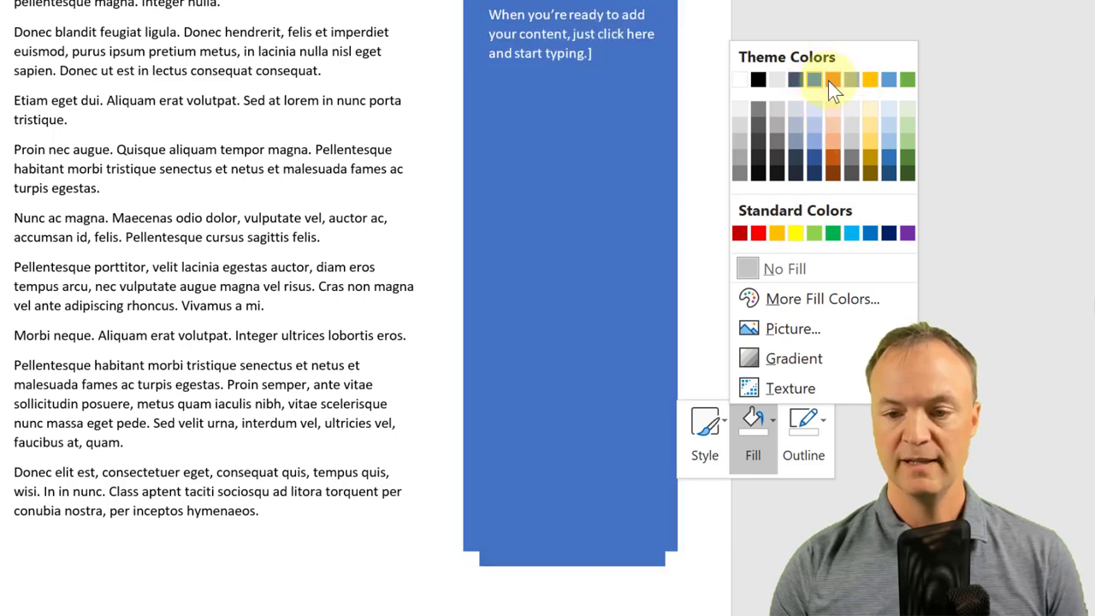
left_click(835, 82)
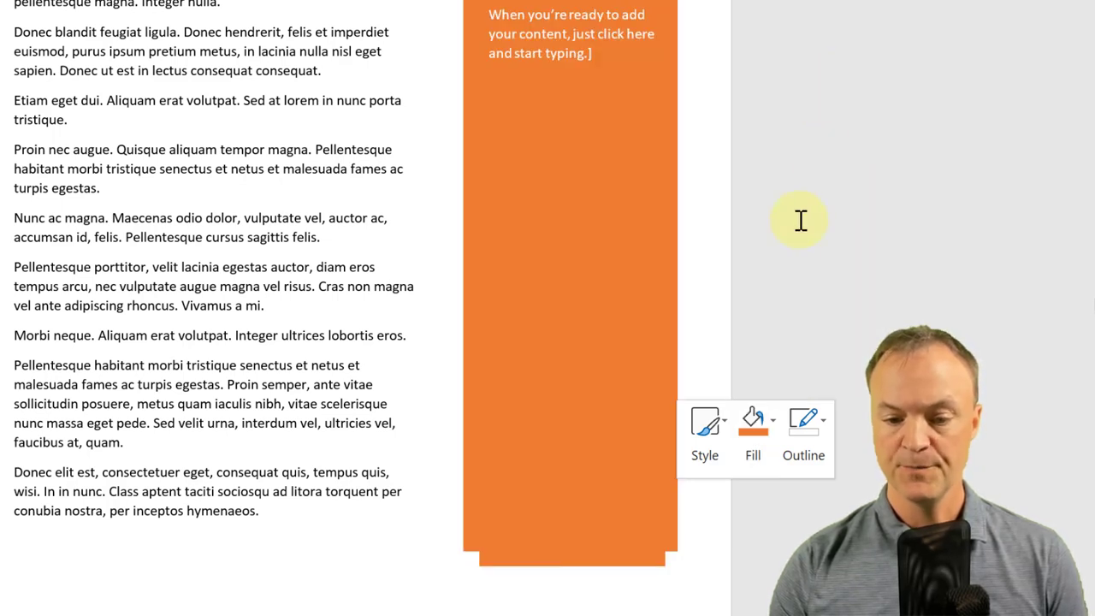
Try to shorten the whole orange sidebar group from its lower edge, and undo the resize
left_click(533, 559)
left_click(508, 590)
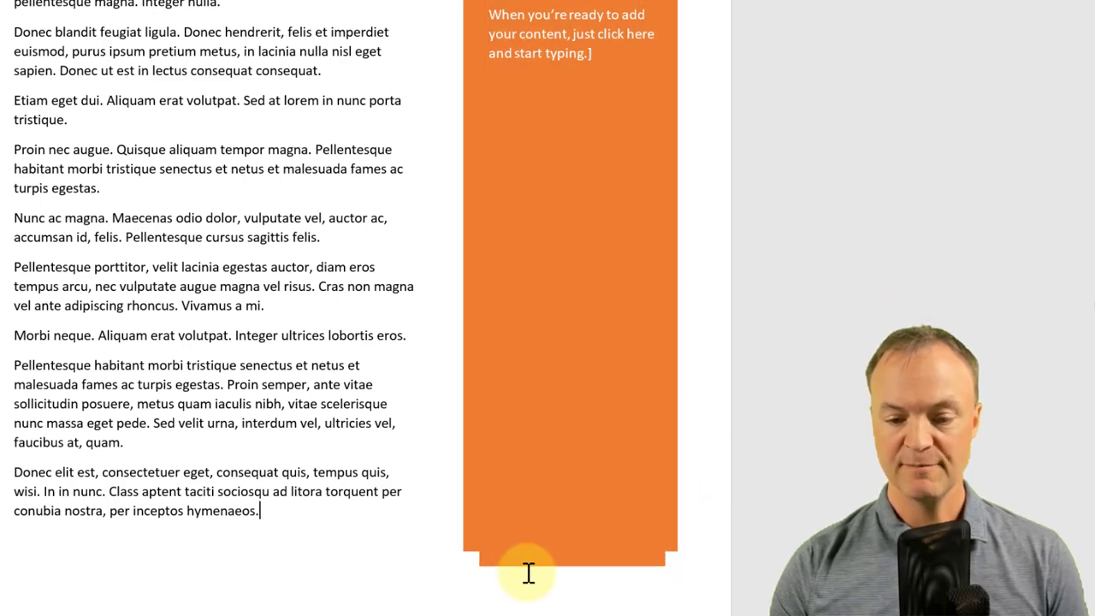
left_click(529, 561)
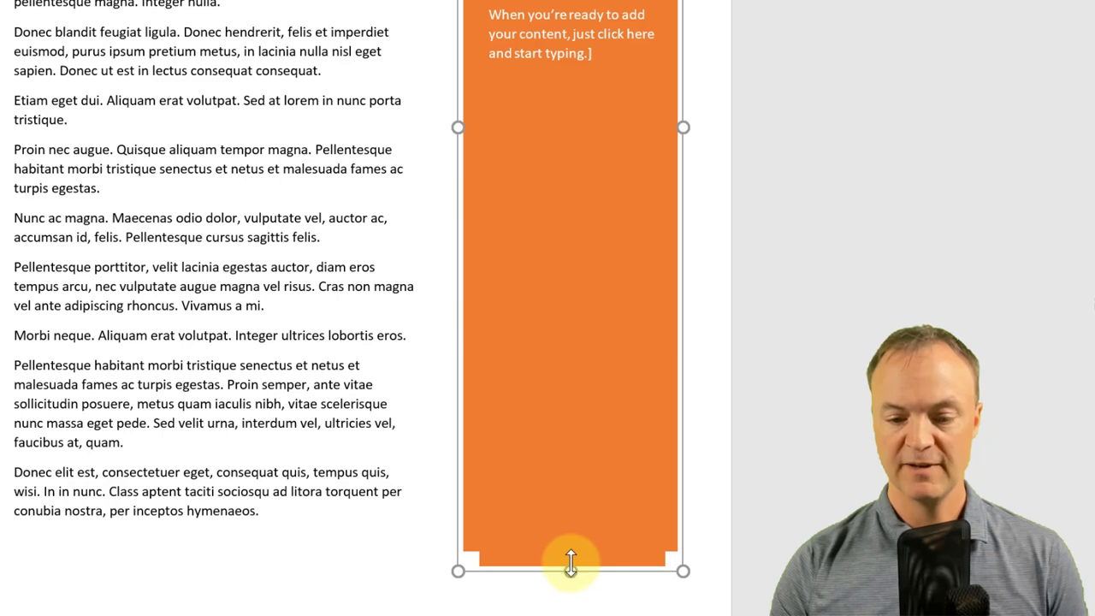
left_click_drag(570, 565, 571, 524)
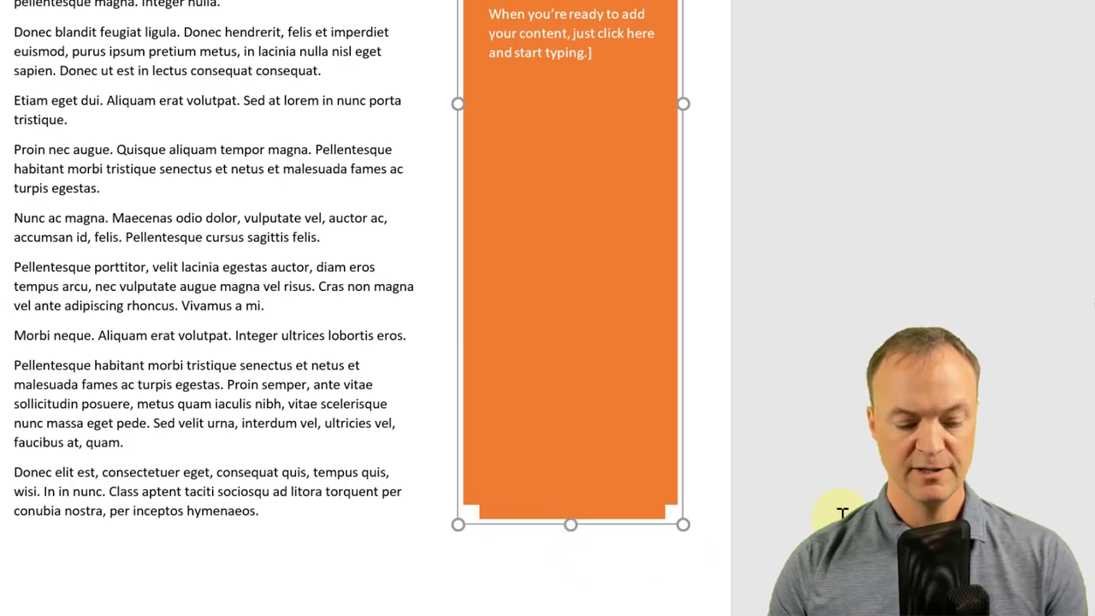
key("ctrl+z")
Shorten only the sidebar's inner text frame so its lower edge sits above the end of the background
left_click(575, 537)
left_click(569, 552)
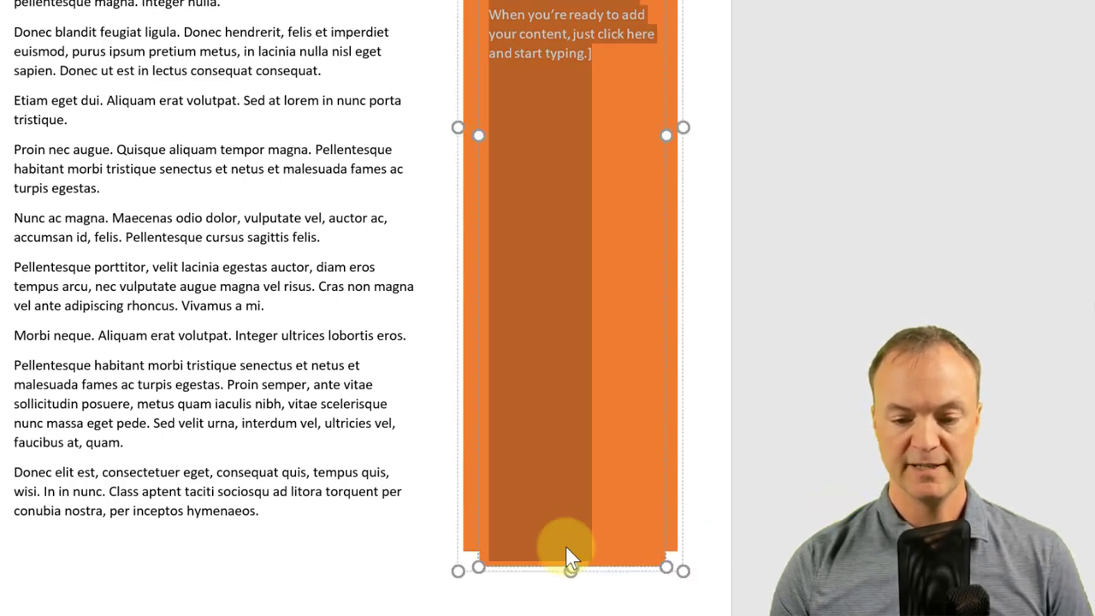
left_click_drag(569, 536, 569, 517)
Fill the rectangle at the foot of the sidebar with a dark blue-gray theme color
left_click(561, 549)
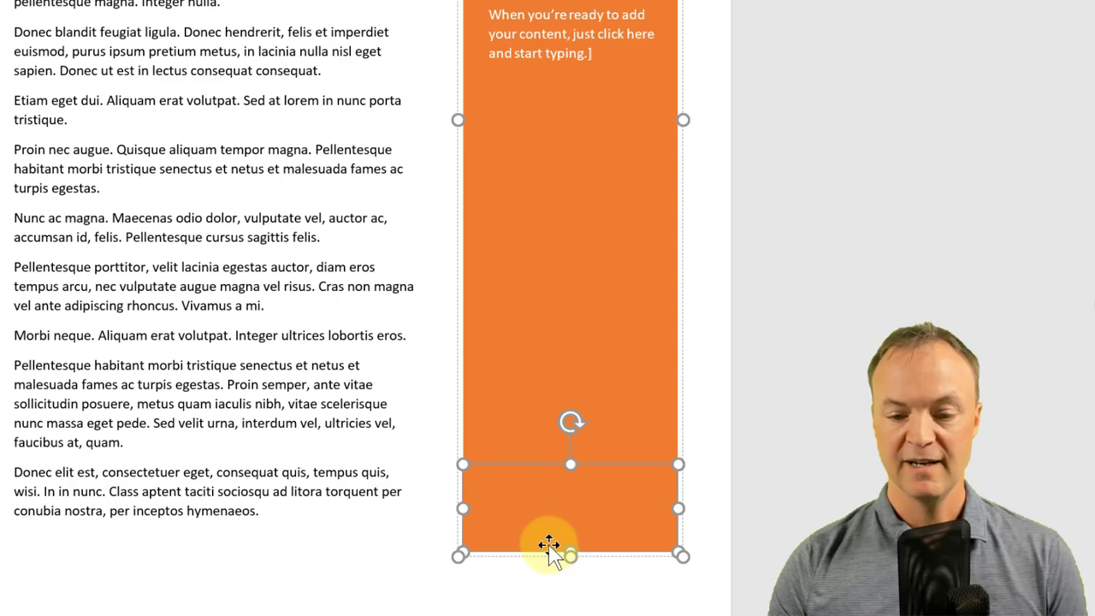
right_click(678, 524)
left_click(757, 565)
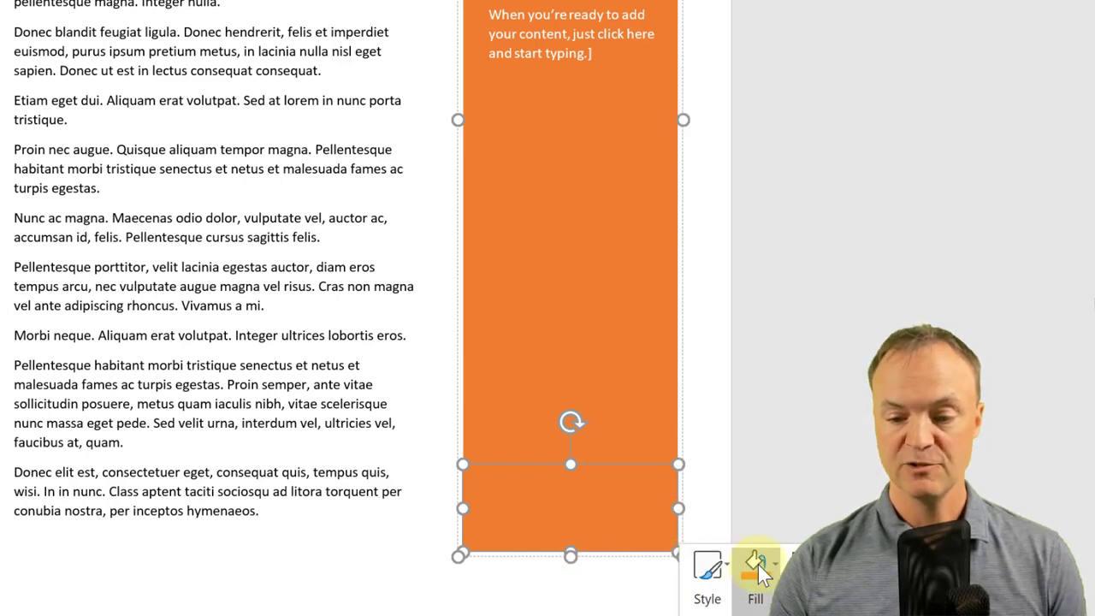
left_click(798, 316)
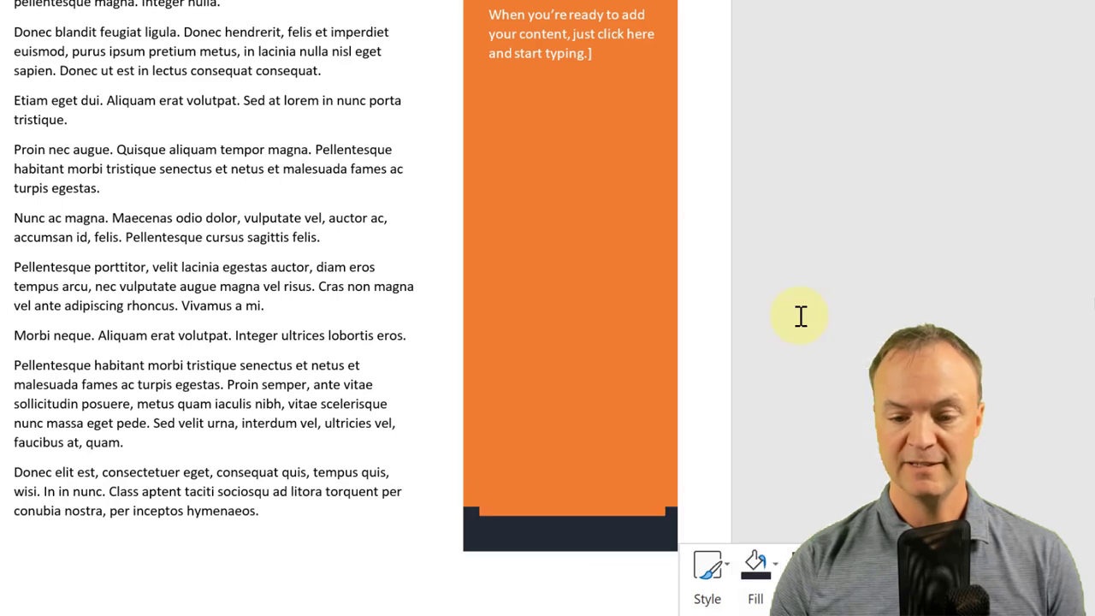
left_click(836, 399)
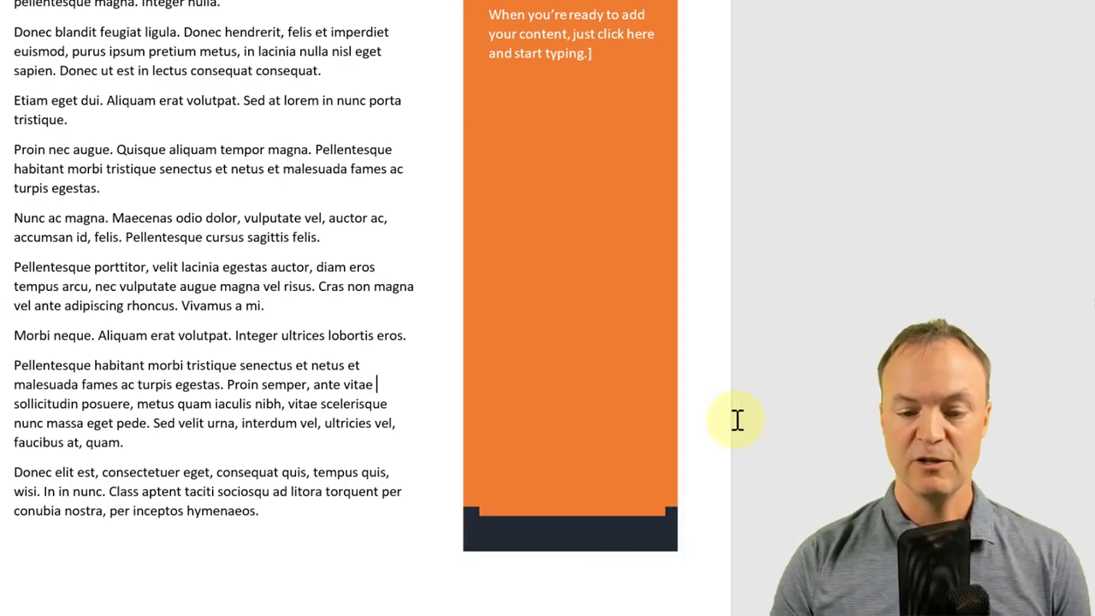
left_click(610, 451)
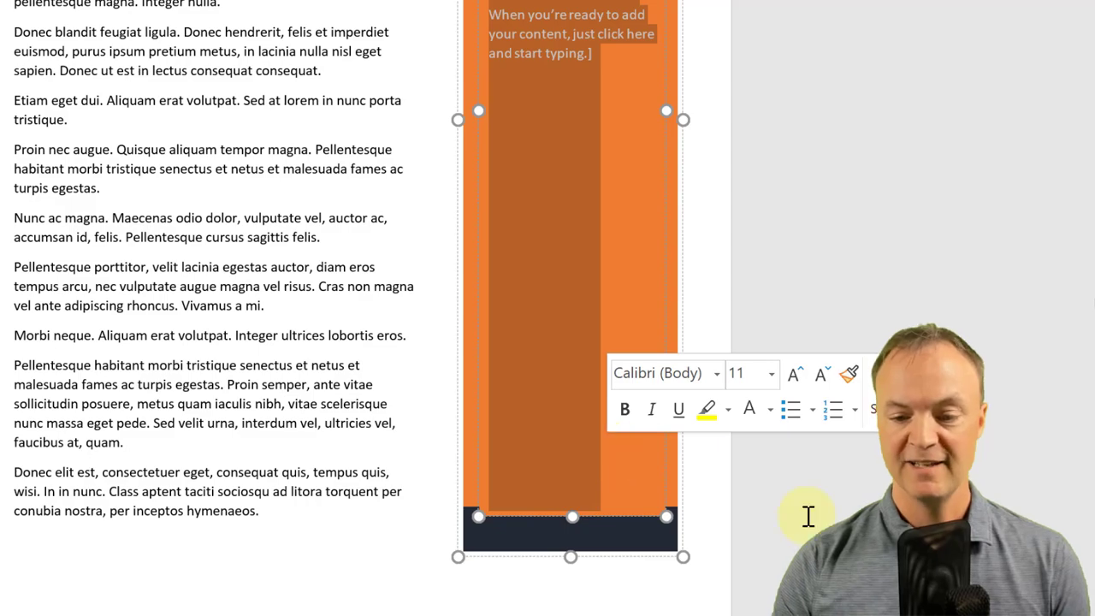
left_click(847, 515)
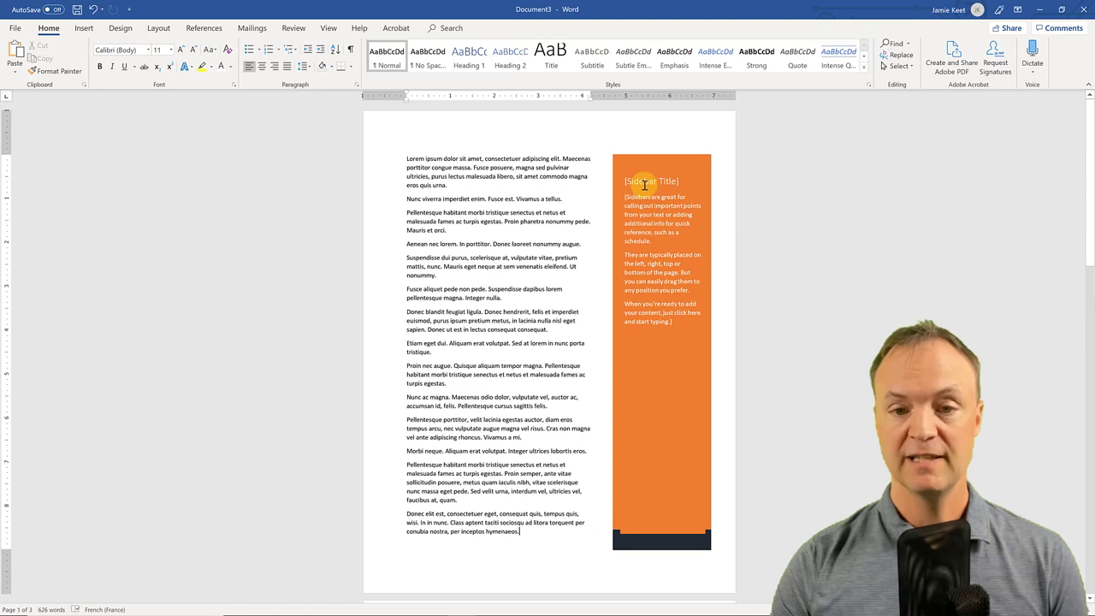
Replace the sidebar's title placeholder with "This Issue:" and its body placeholder with "Example"
left_click(645, 184)
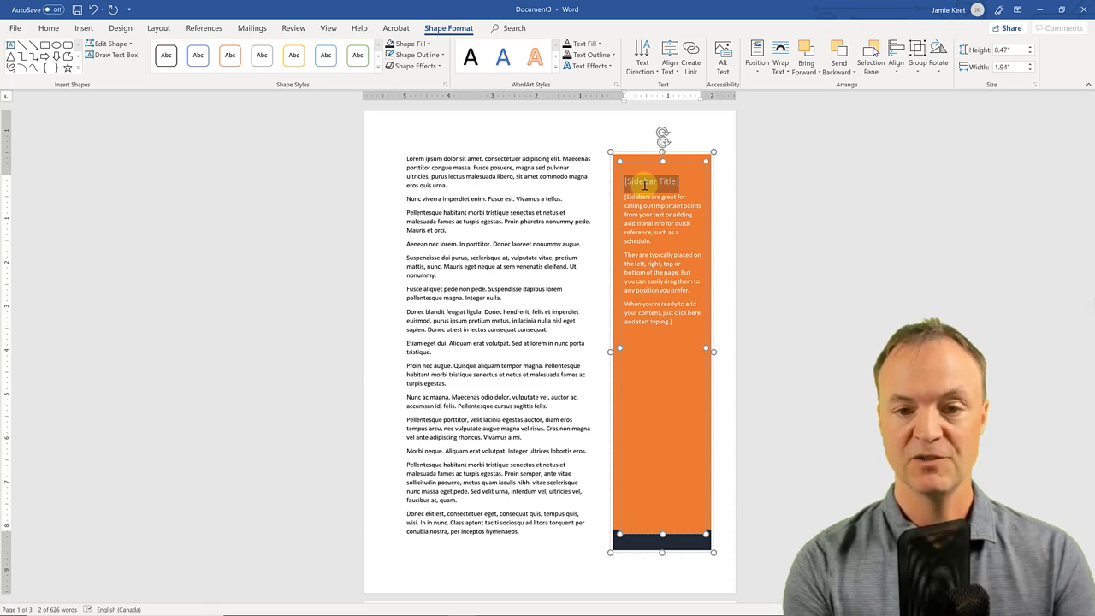
type("This Issue:")
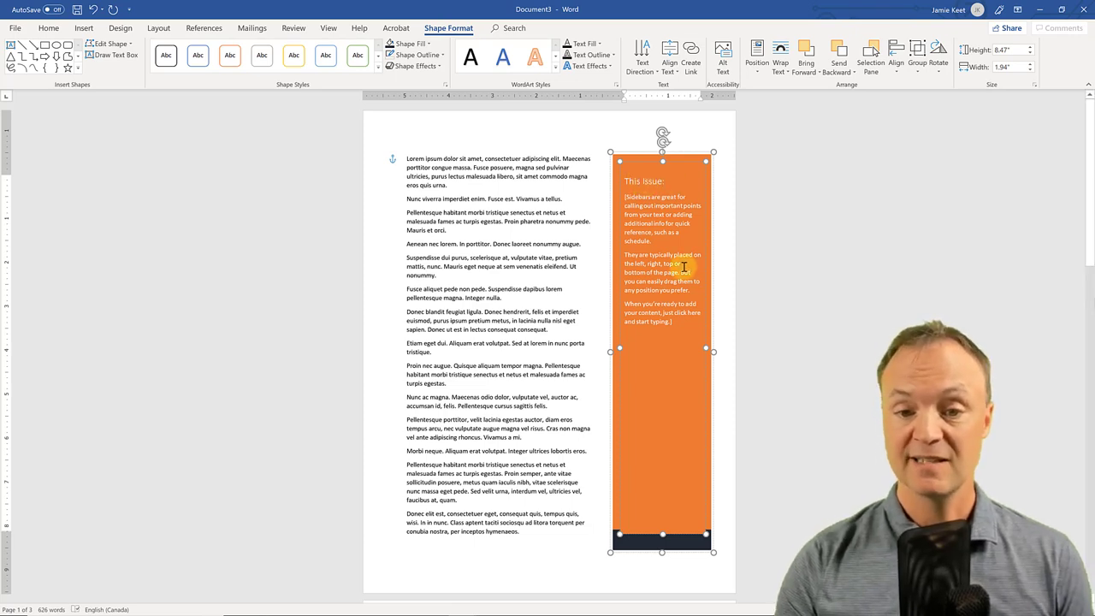
left_click(667, 269)
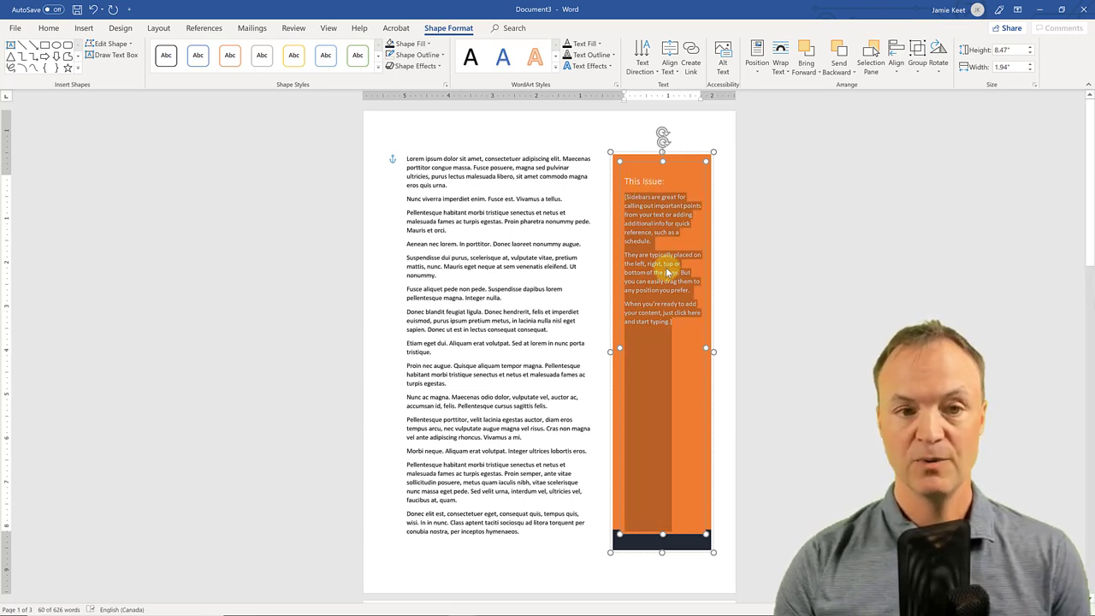
left_click(120, 28)
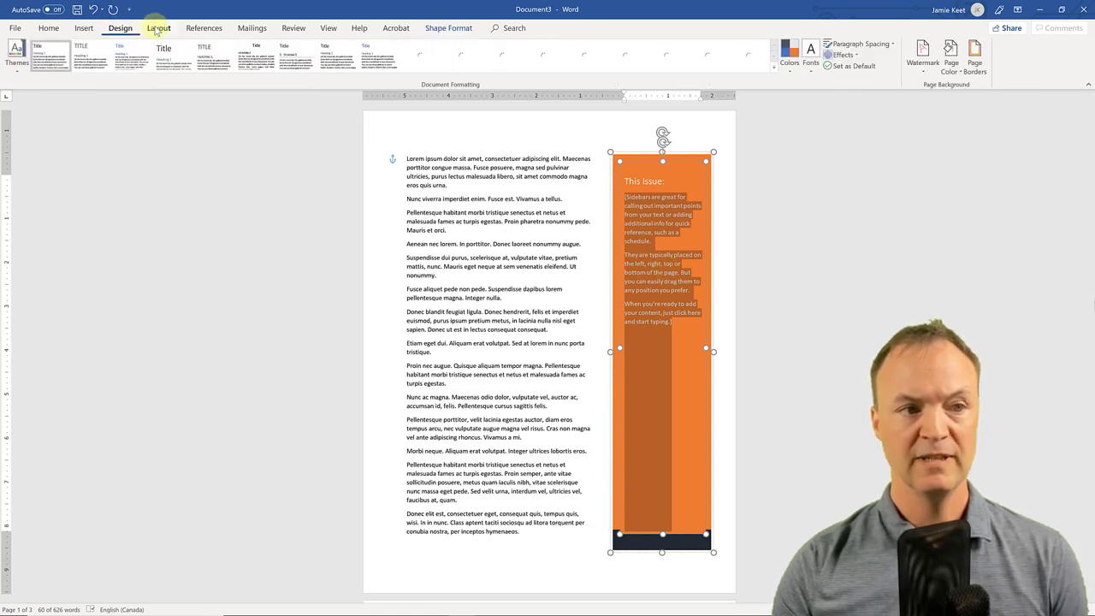
left_click(158, 28)
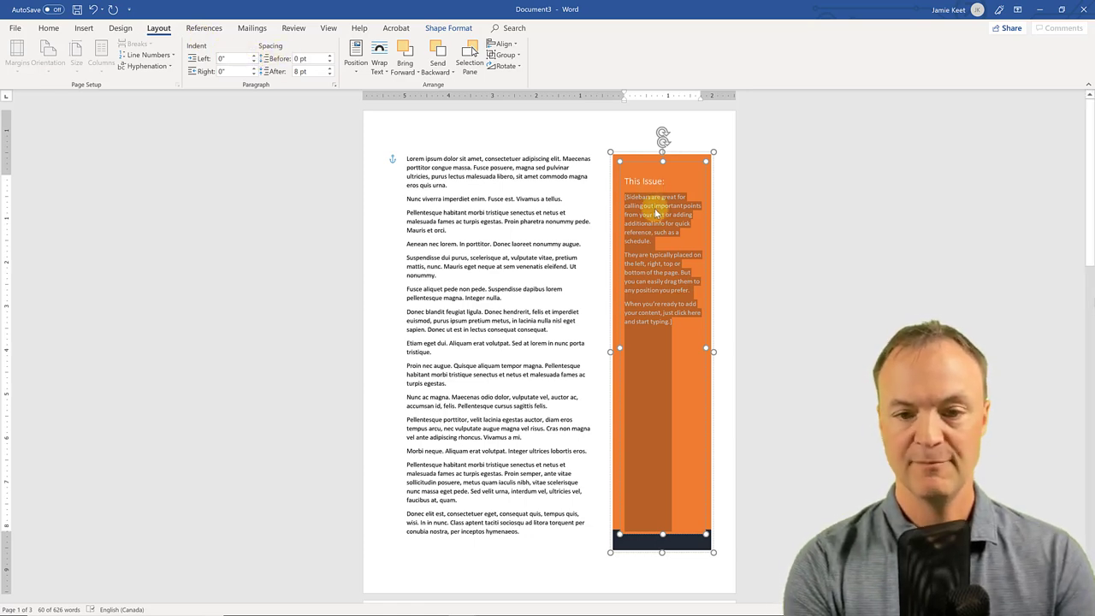
type("Example")
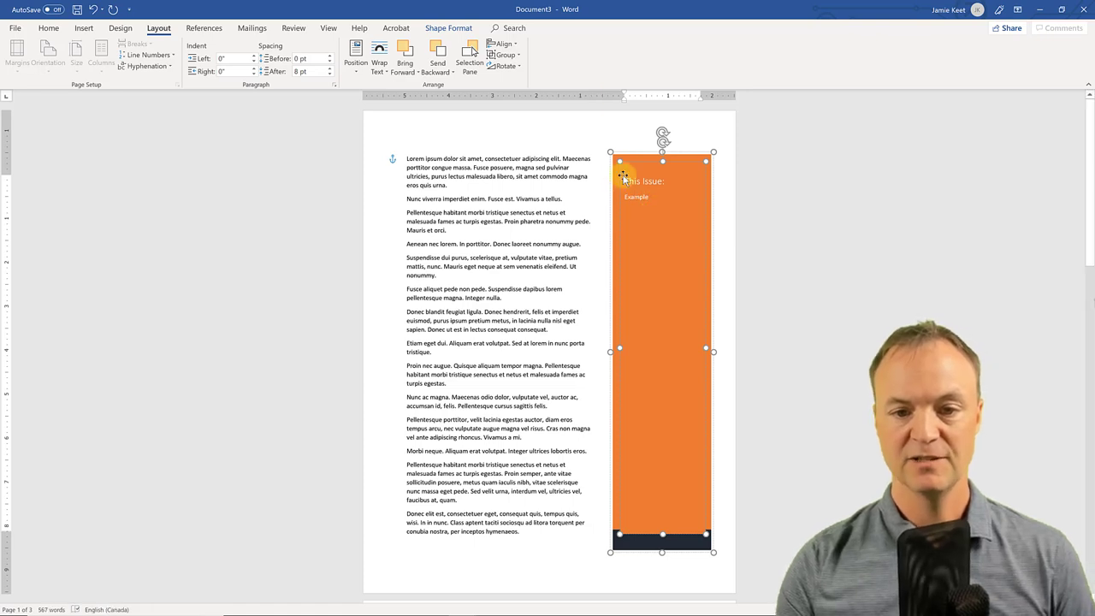
Try a 1" left indent on the "Example" line in the sidebar, and undo it
double_click(627, 197)
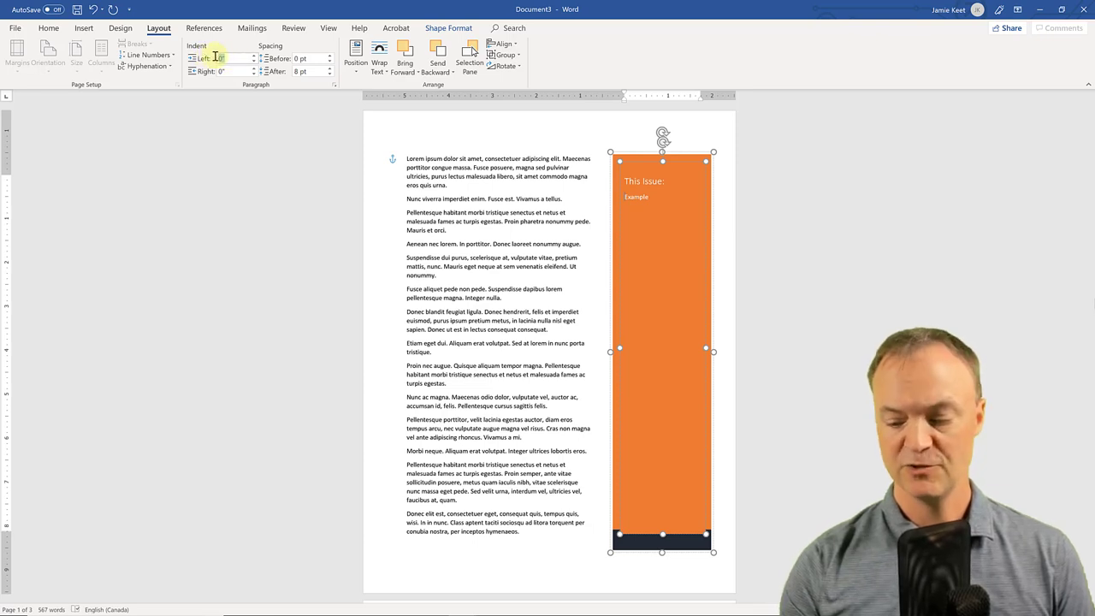
key("Delete")
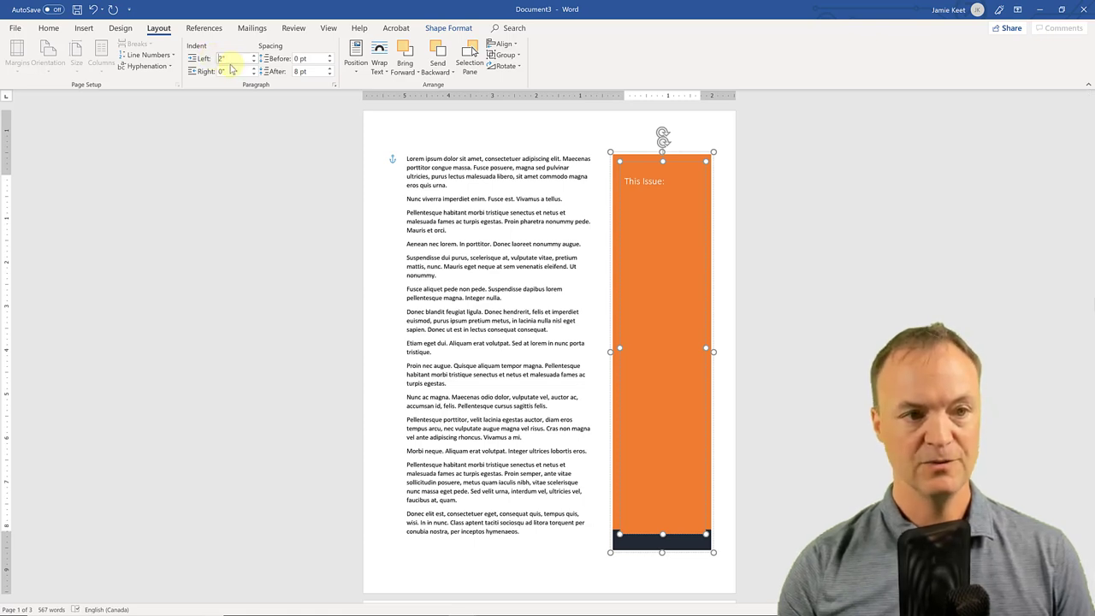
type("1")
key("Return")
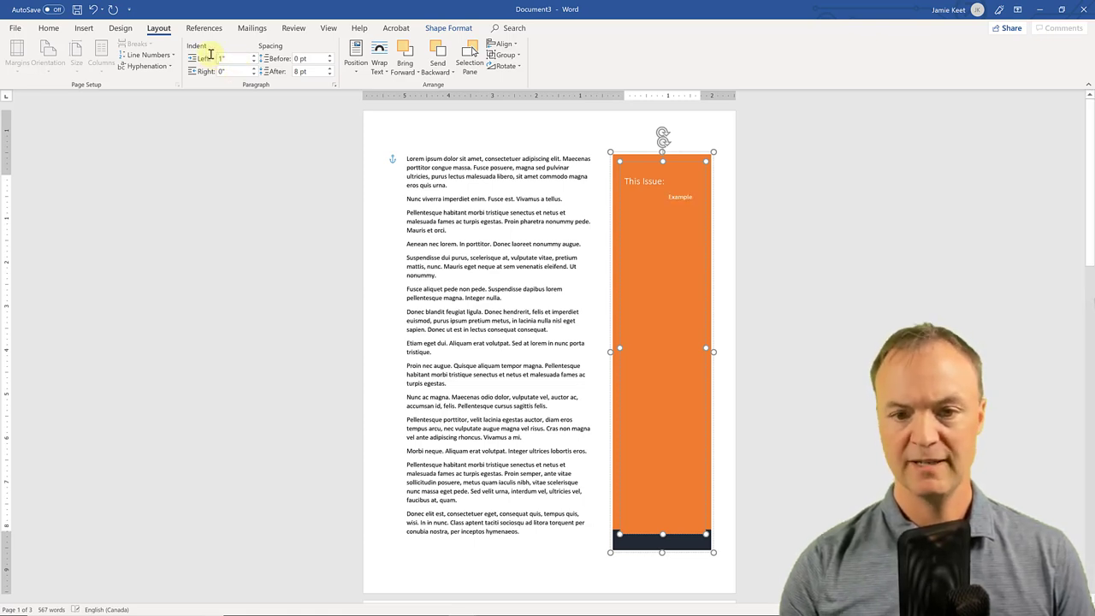
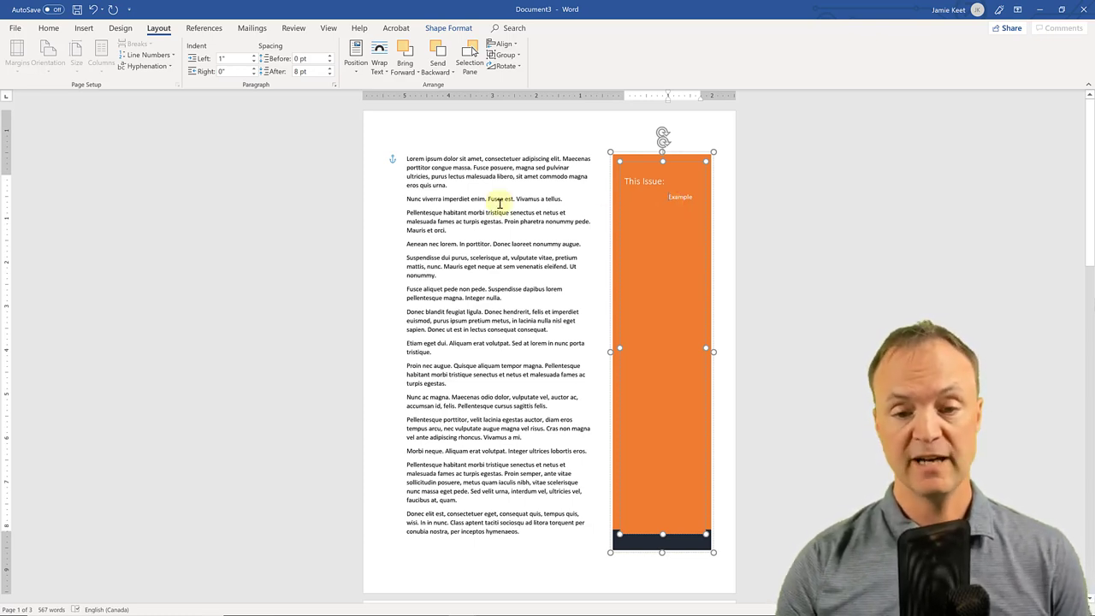
key("ctrl+z")
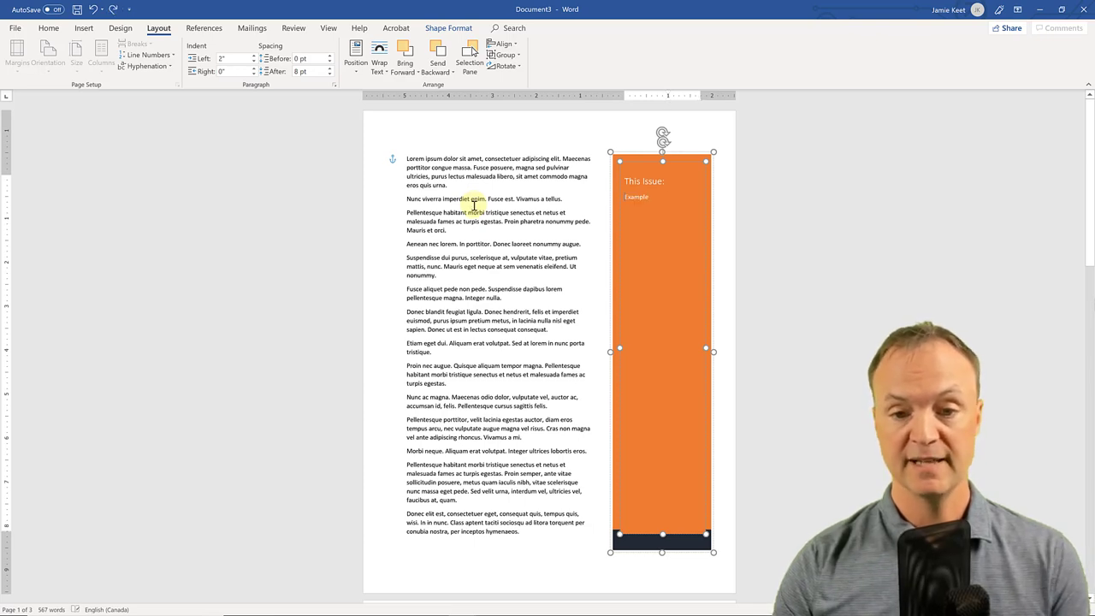
Insert the first boxer photo from an online picture search for "dog" before the first body paragraph
left_click(404, 160)
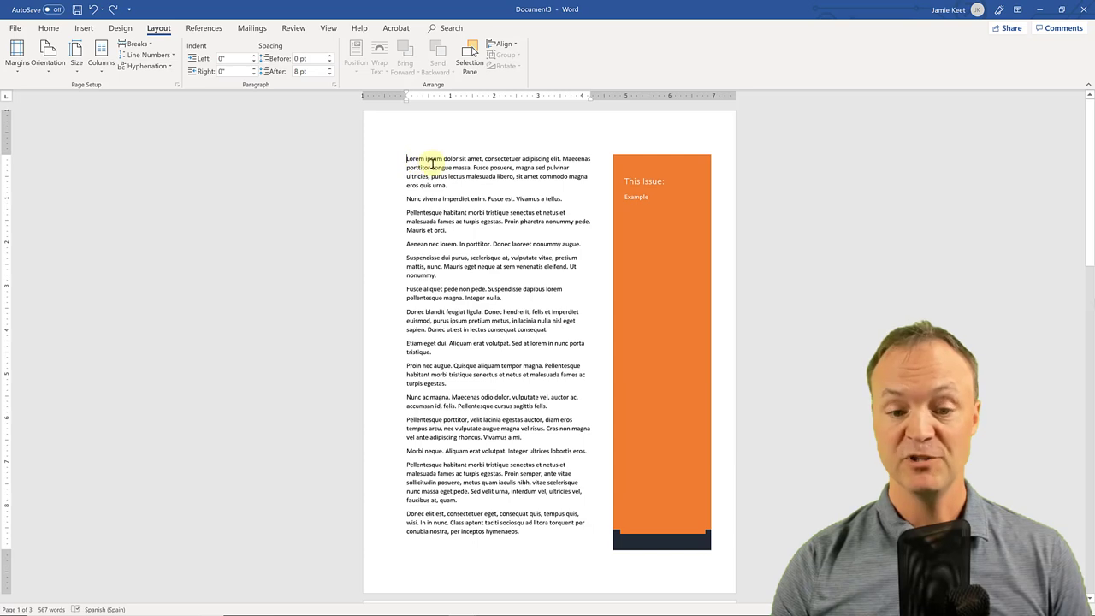
left_click(84, 29)
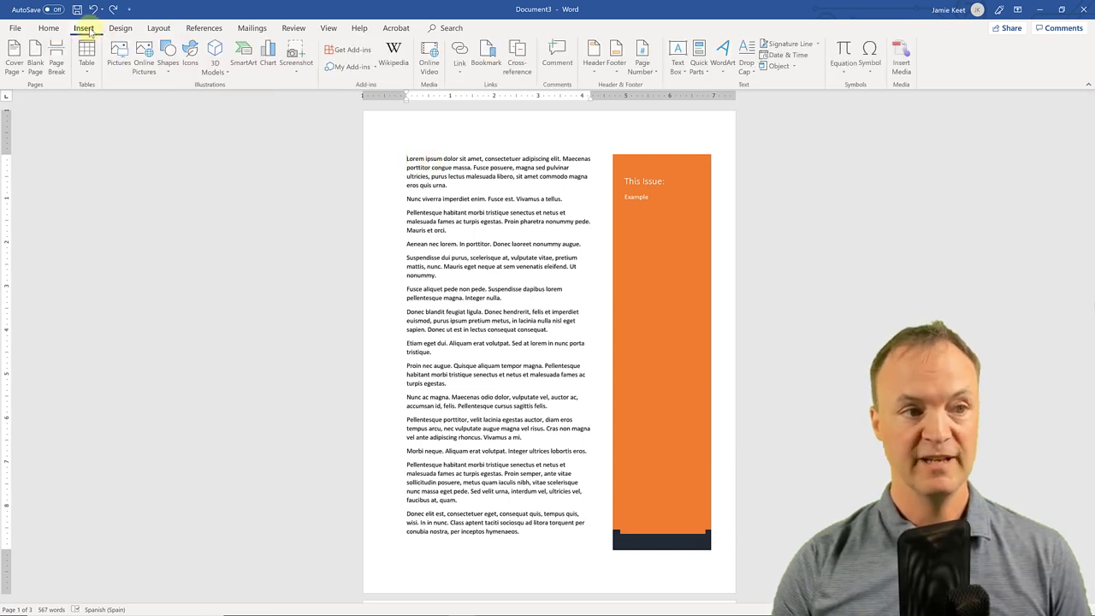
left_click(149, 74)
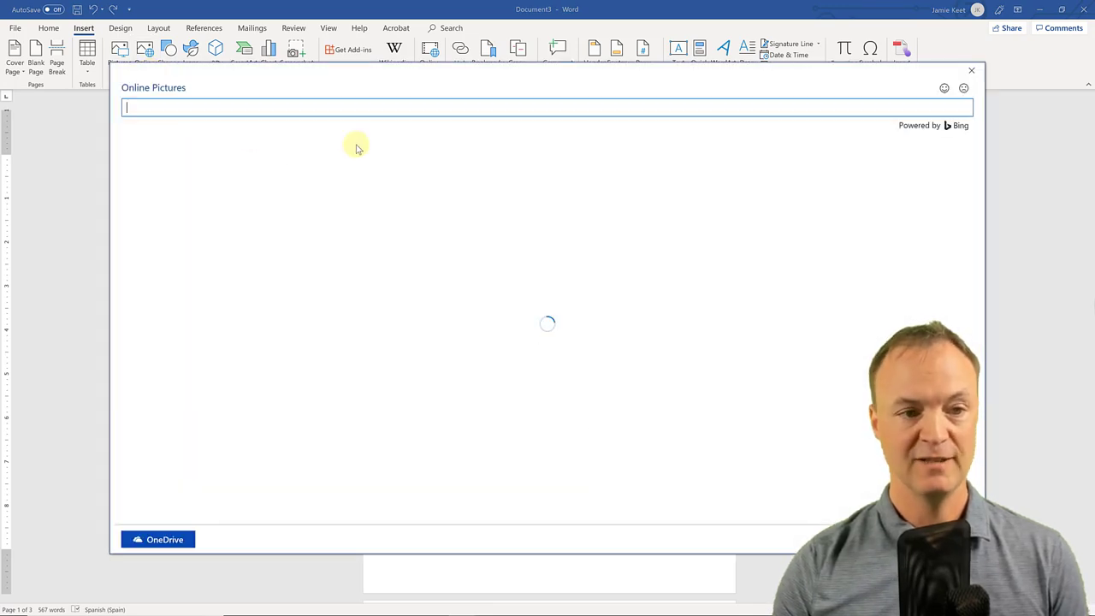
key("Return")
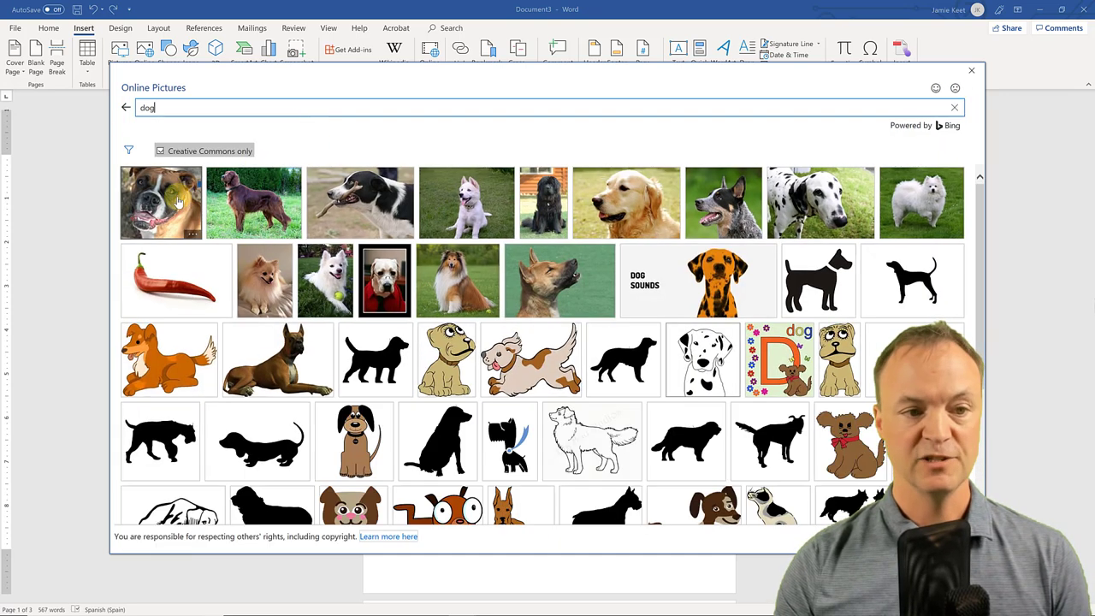
left_click(178, 198)
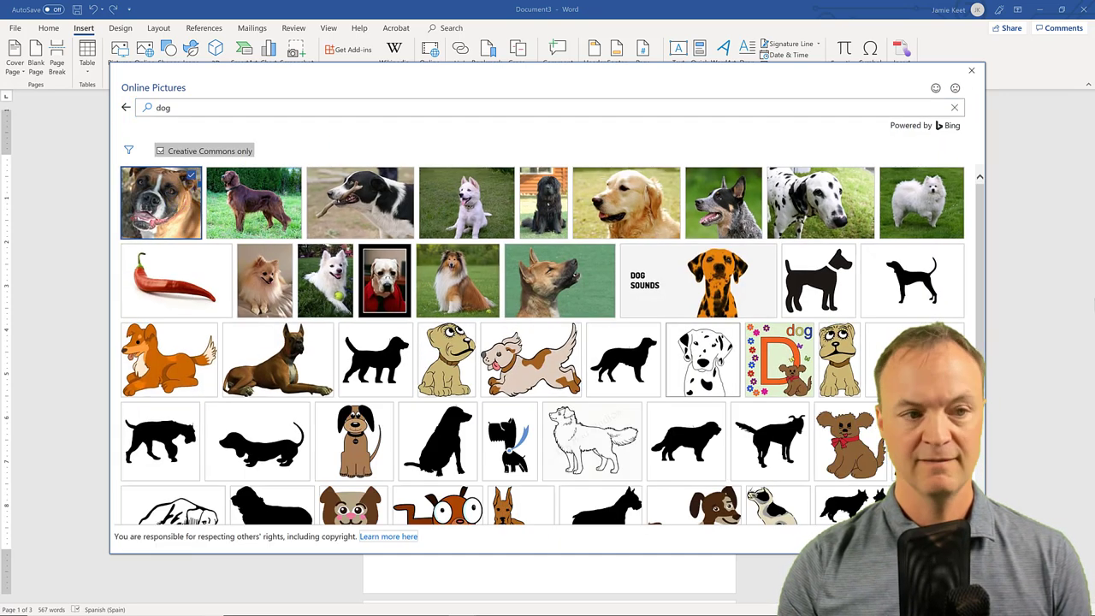
left_click(915, 536)
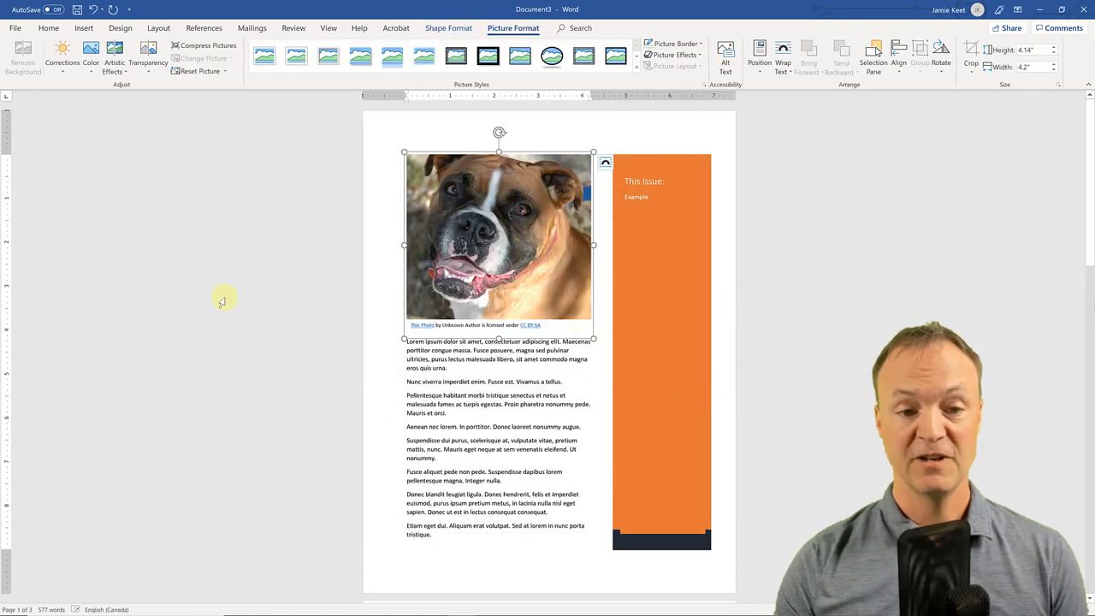
left_click(544, 449)
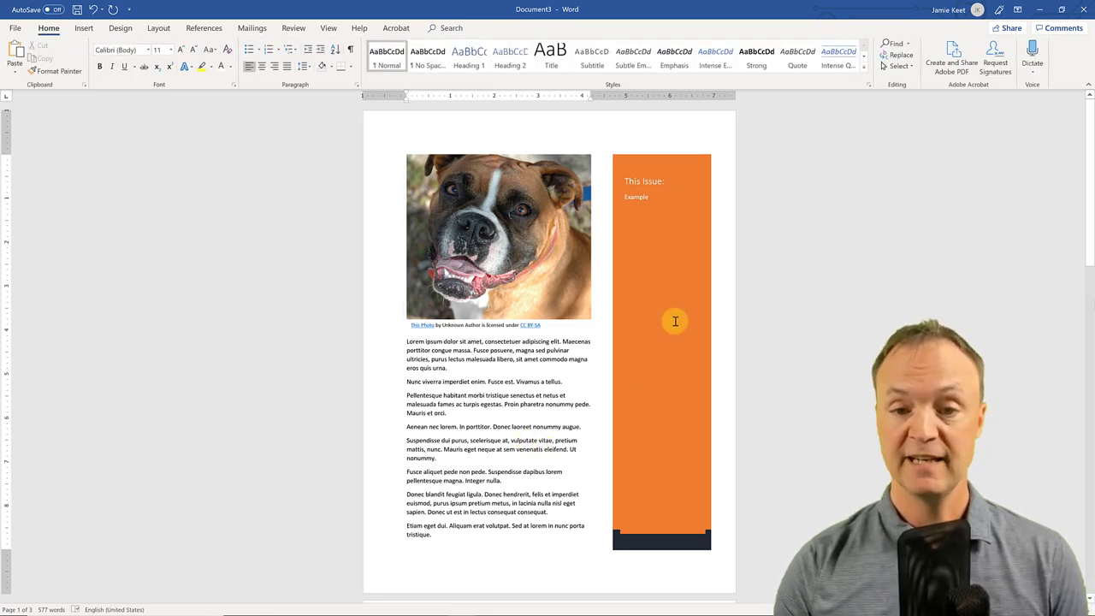
left_click(419, 348)
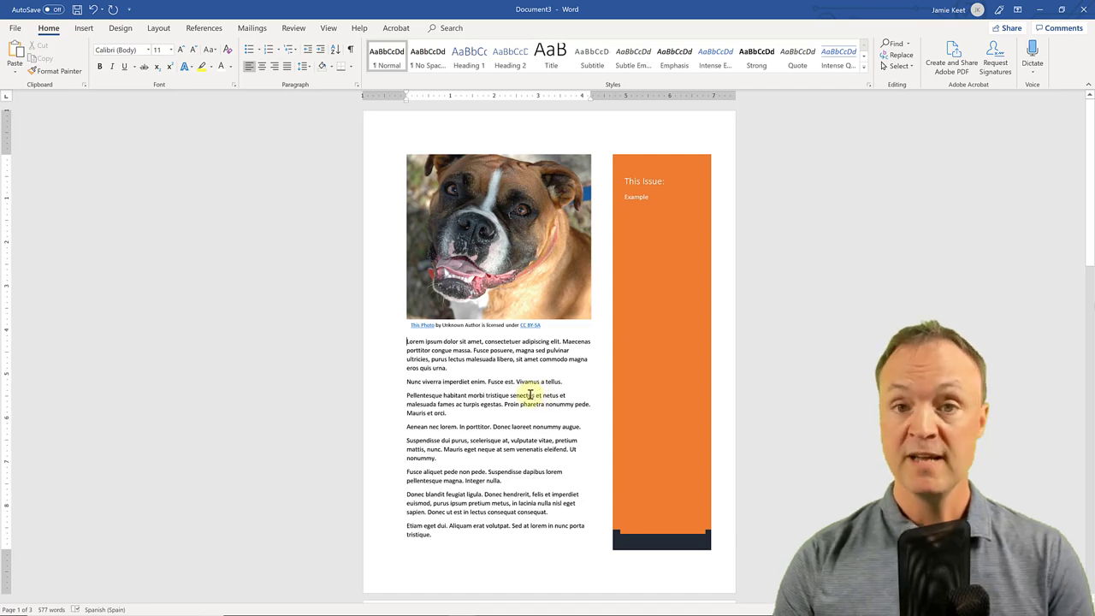
Set the right margin to 1" from the start of page two, applied to this point forward
scroll(530, 393, "down", 6)
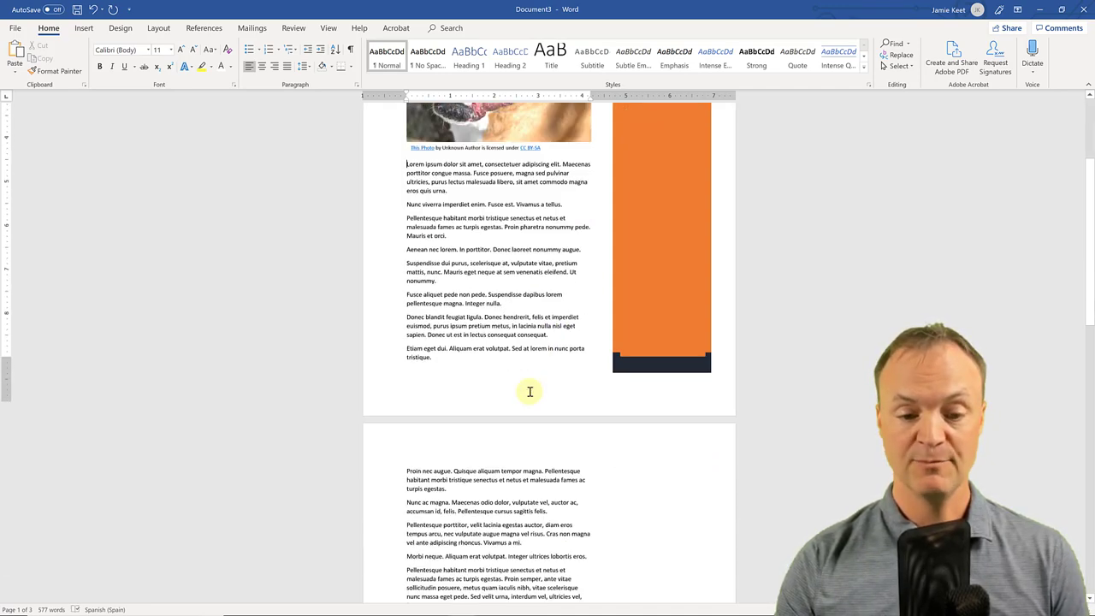
scroll(530, 392, "down", 3)
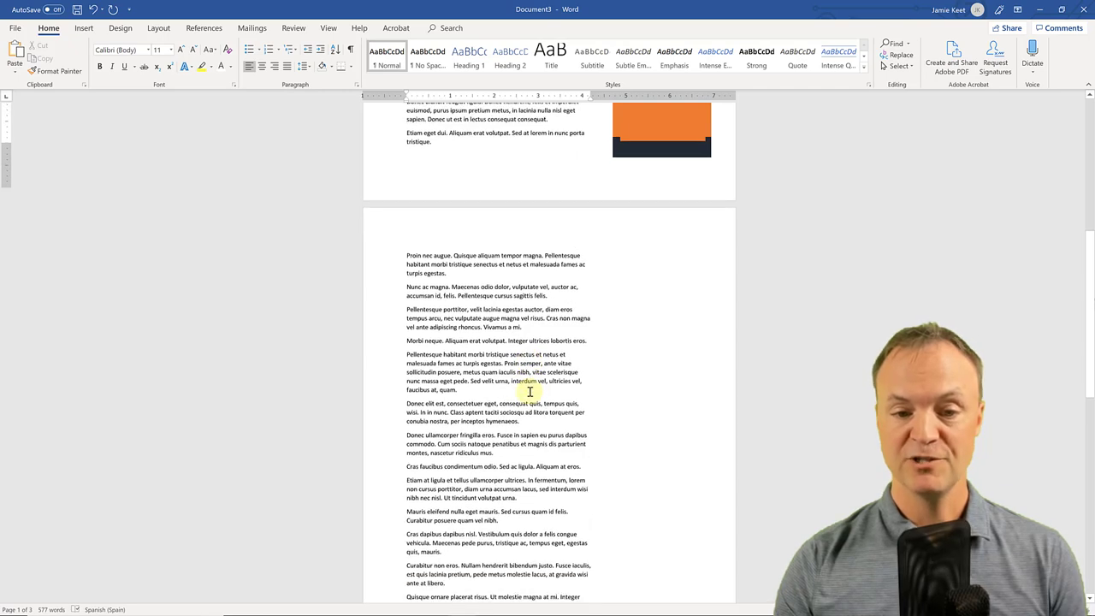
scroll(530, 391, "down", 1)
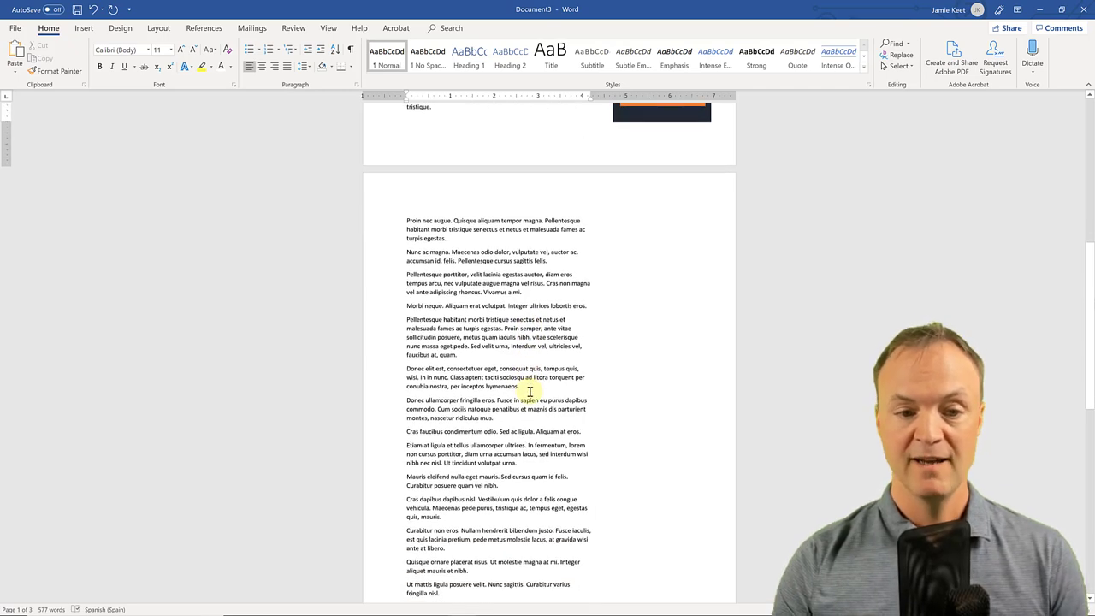
left_click(405, 221)
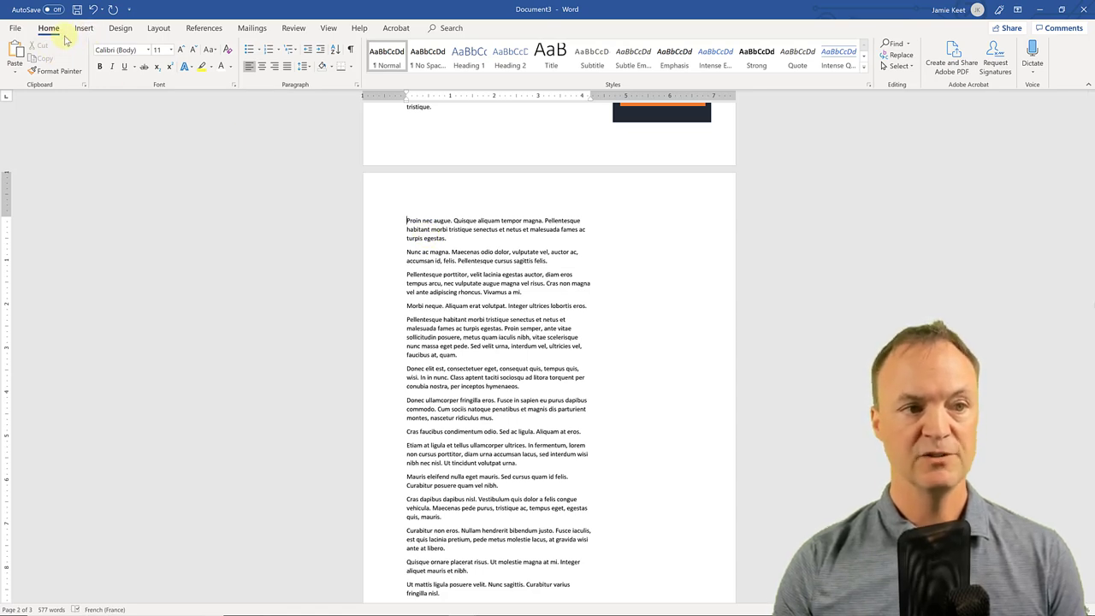
left_click(159, 29)
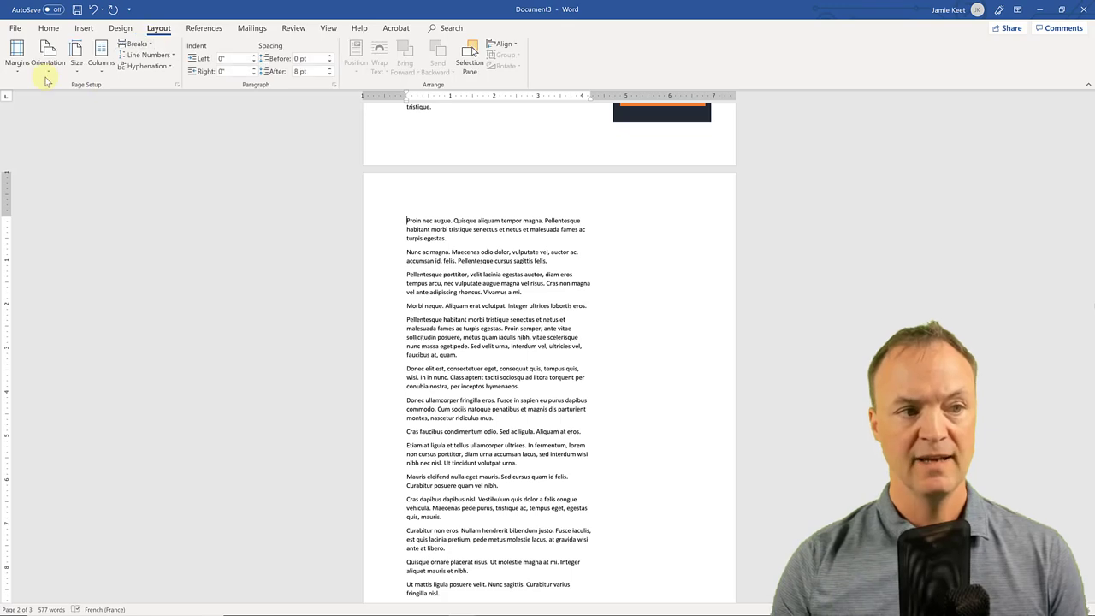
left_click(18, 53)
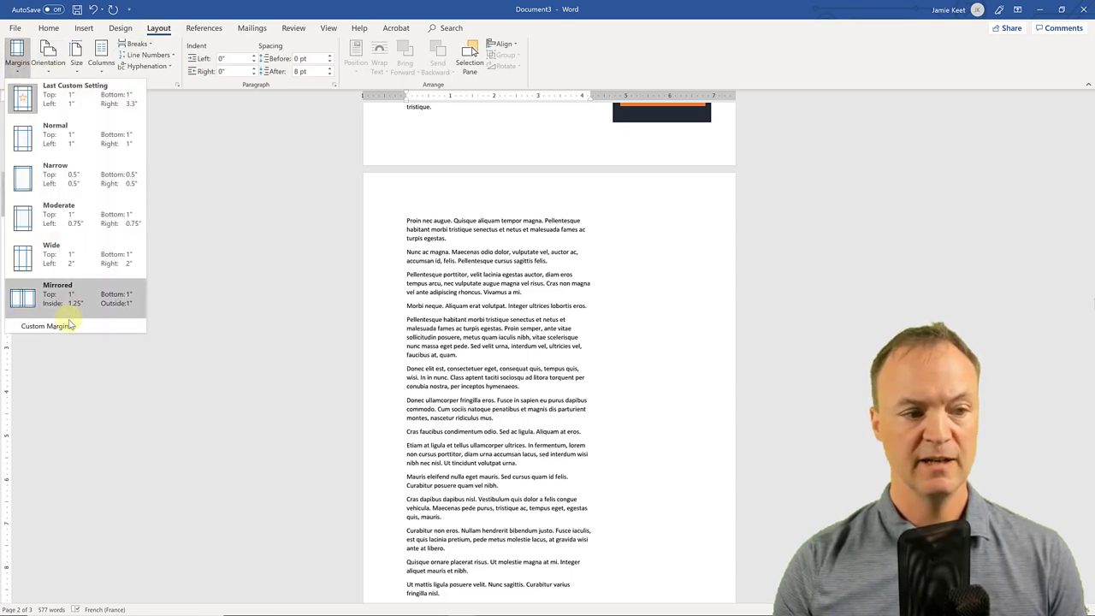
left_click(47, 326)
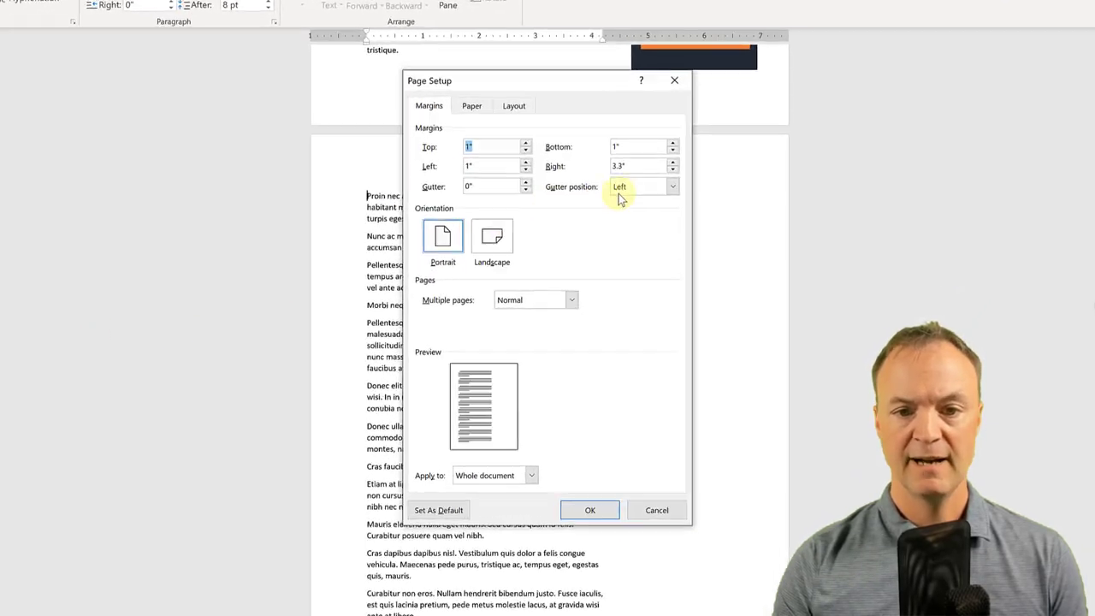
key("Tab")
key("Tab")
key("Tab")
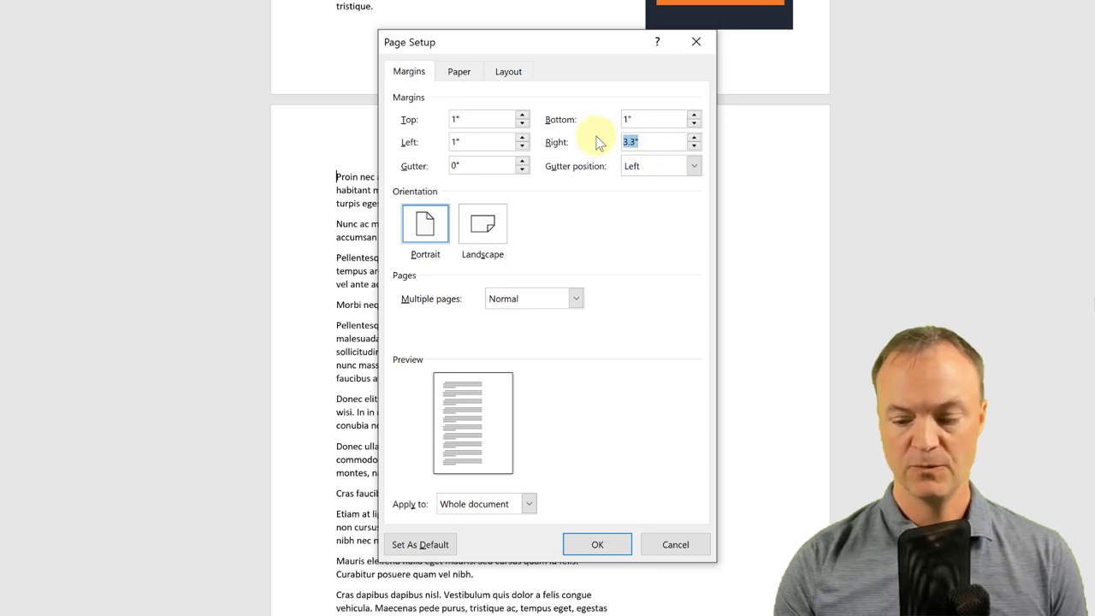
type("1")
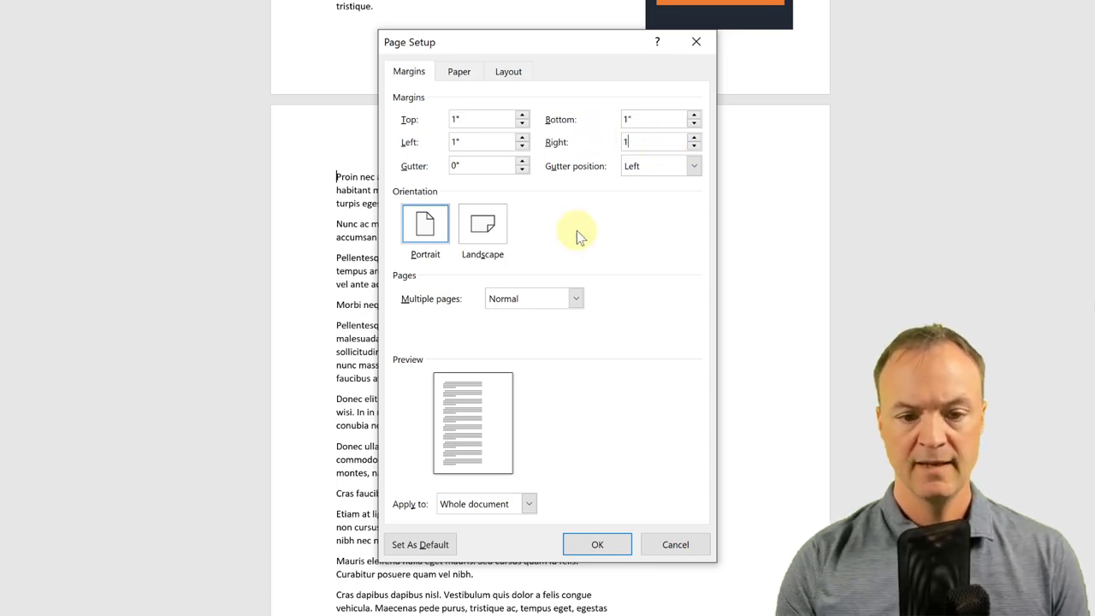
left_click(517, 503)
left_click(513, 534)
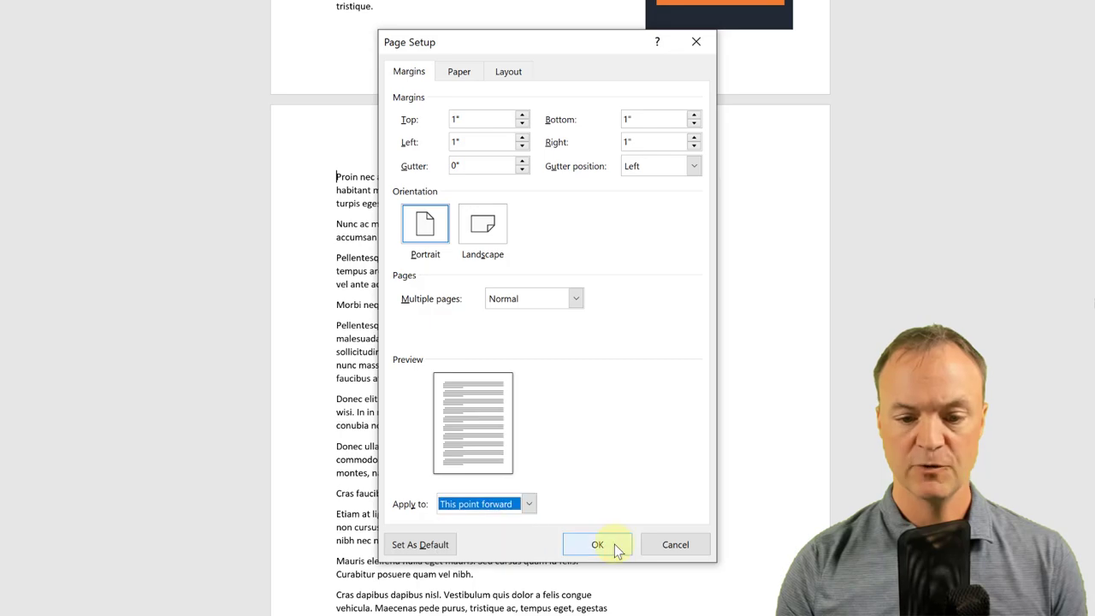
left_click(601, 545)
scroll(557, 449, "up", 4)
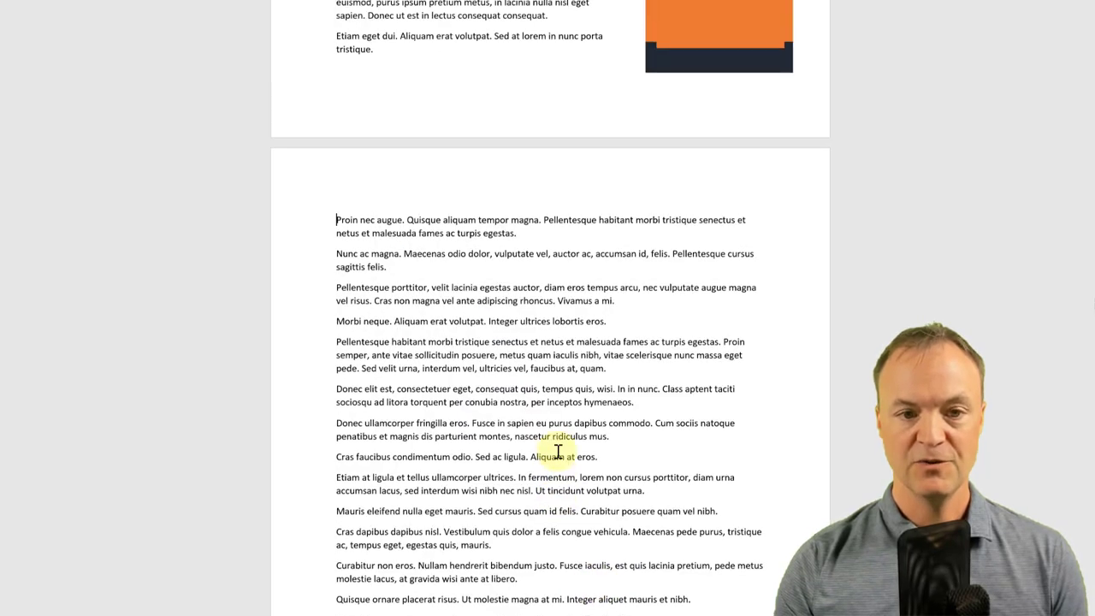
scroll(557, 449, "up", 3)
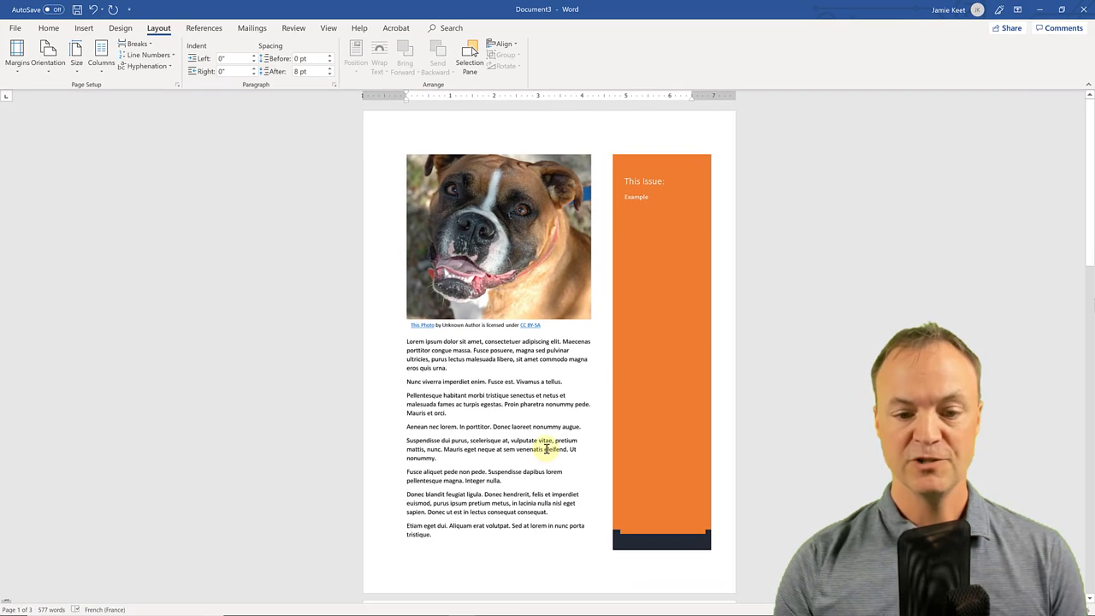
Lay out the text from the start of page two in two columns and check both pages
scroll(475, 443, "down", 5)
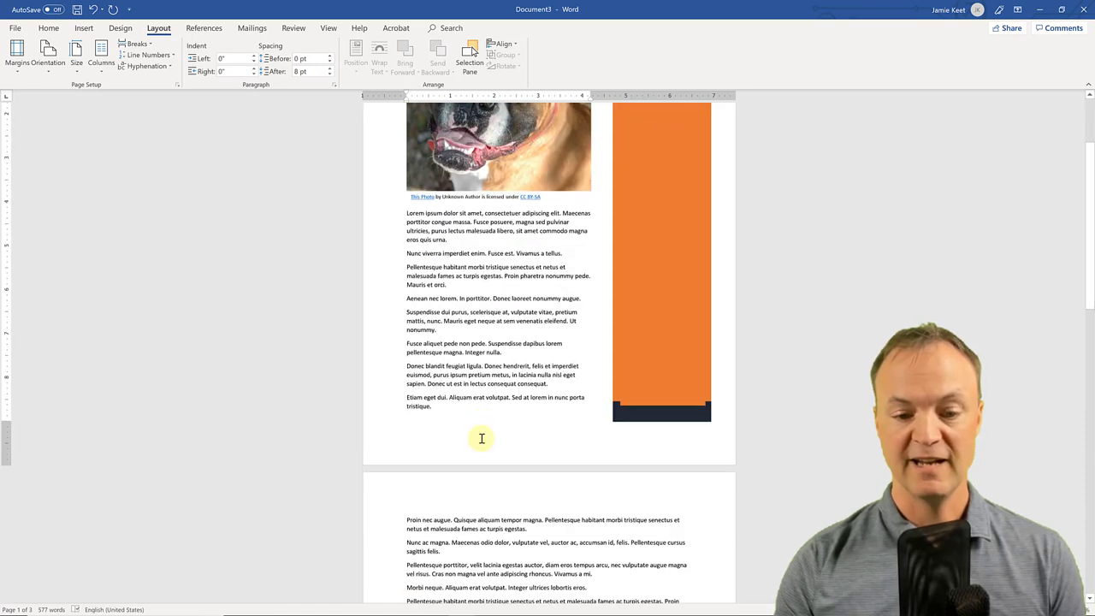
scroll(483, 437, "down", 2)
left_click(411, 306)
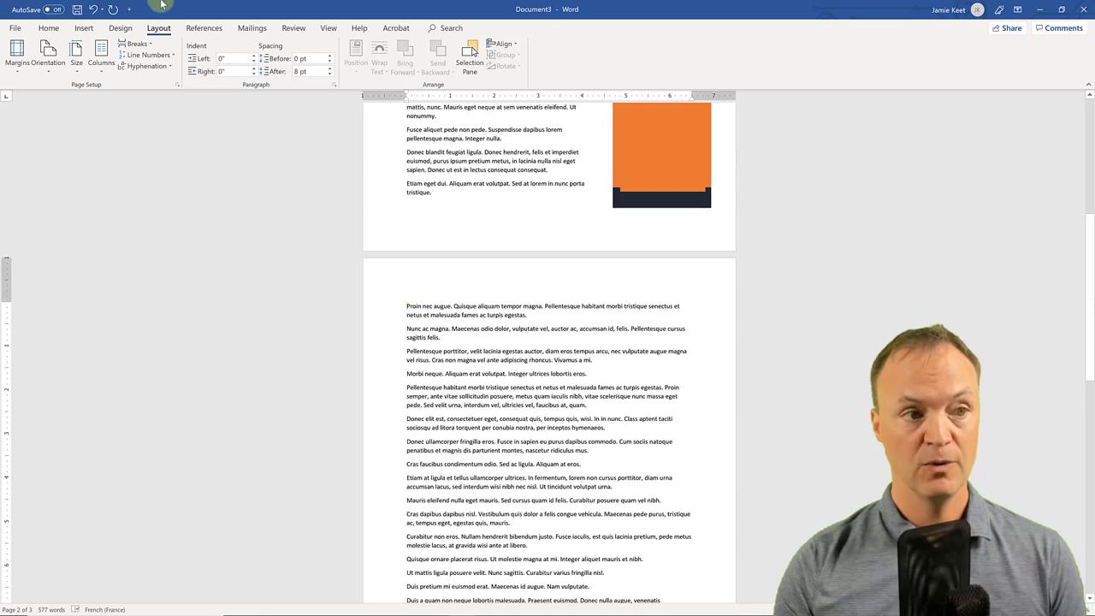
left_click(102, 71)
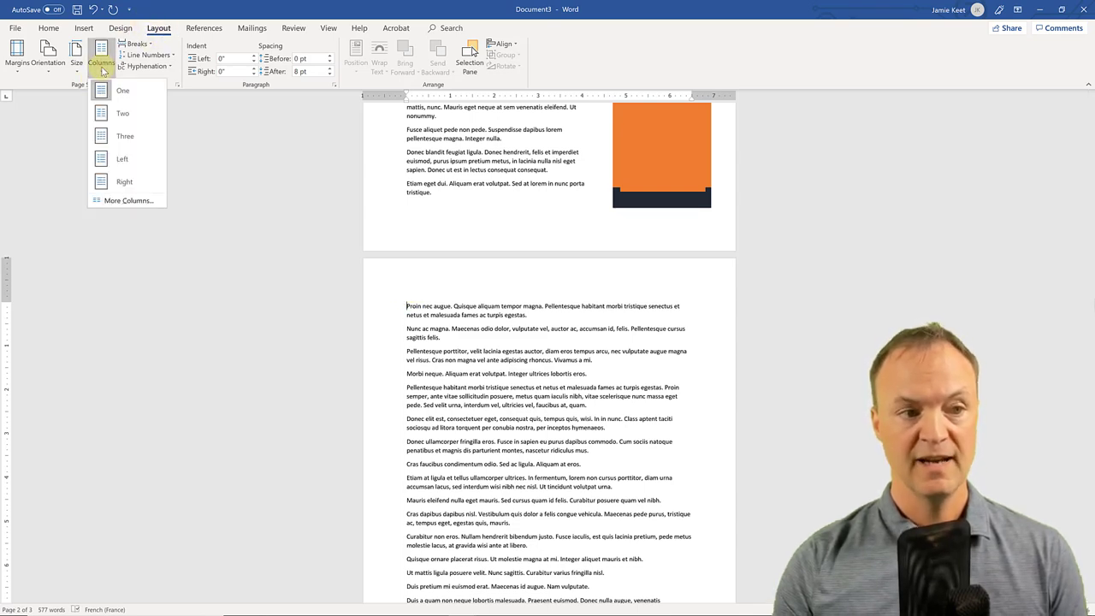
left_click(105, 115)
scroll(566, 411, "down", 3)
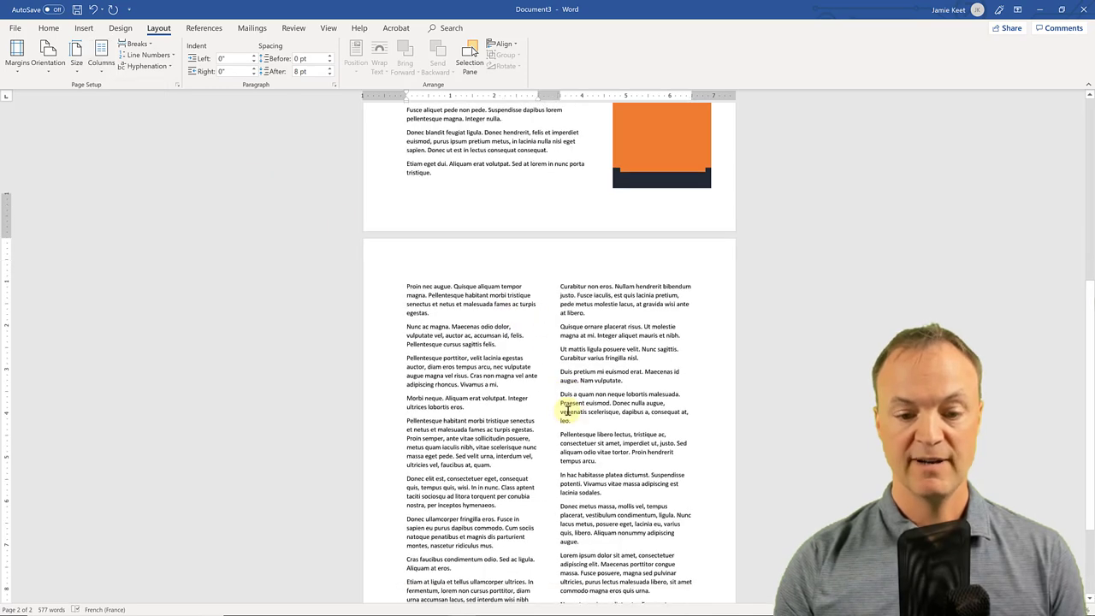
scroll(567, 410, "up", 5)
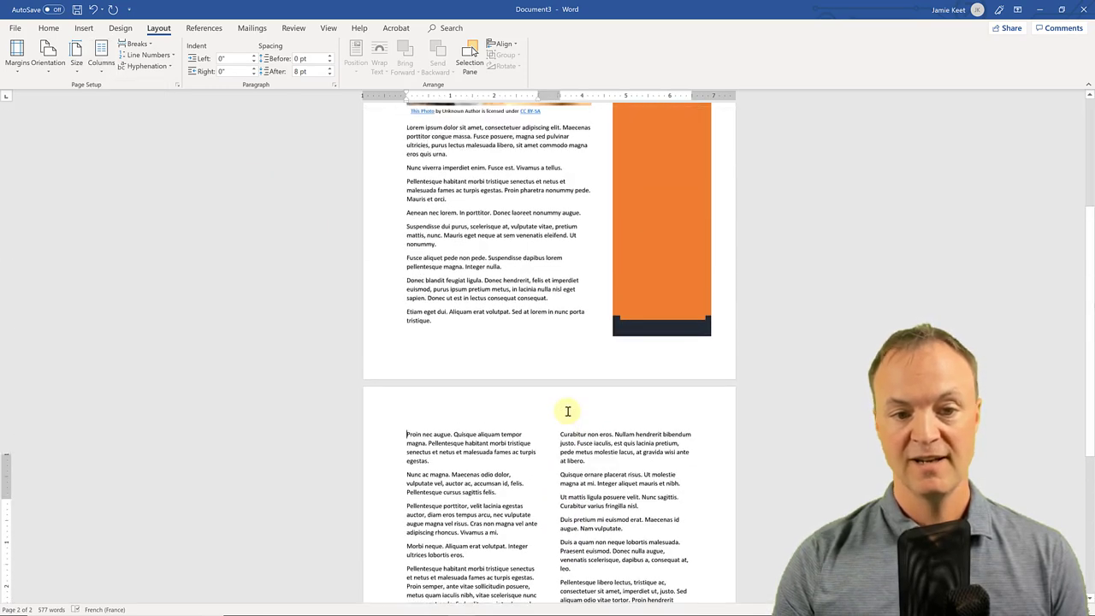
scroll(556, 404, "up", 1)
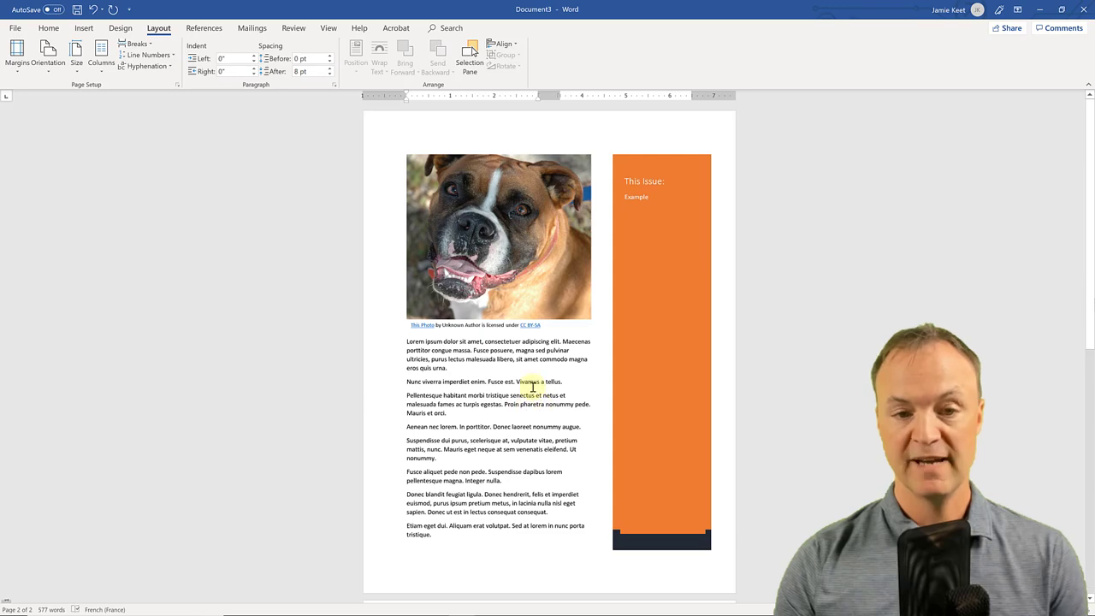
scroll(516, 381, "down", 2)
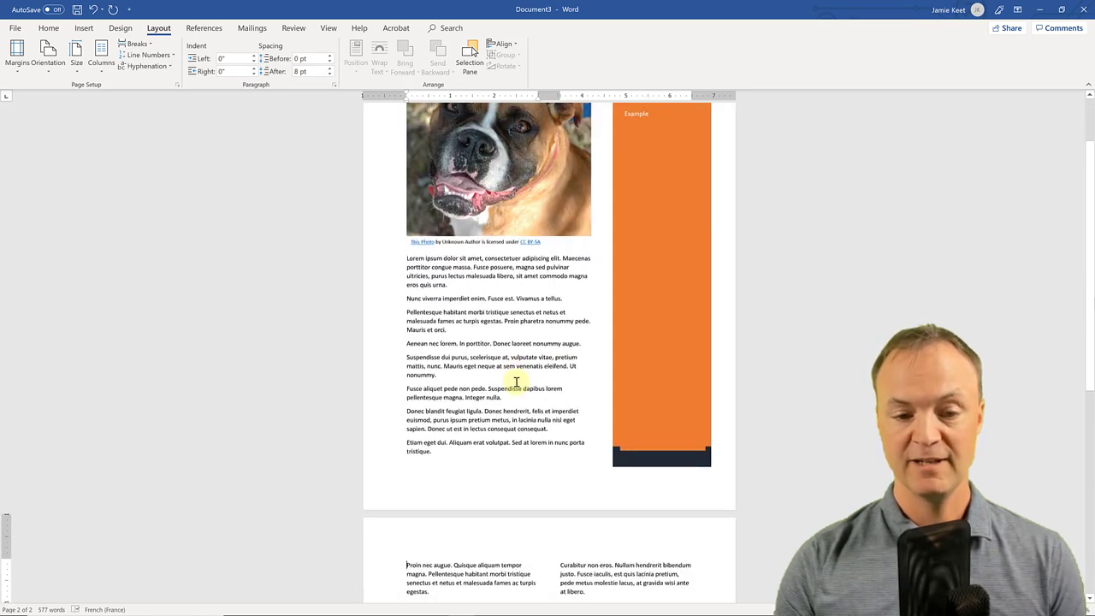
scroll(455, 362, "down", 8)
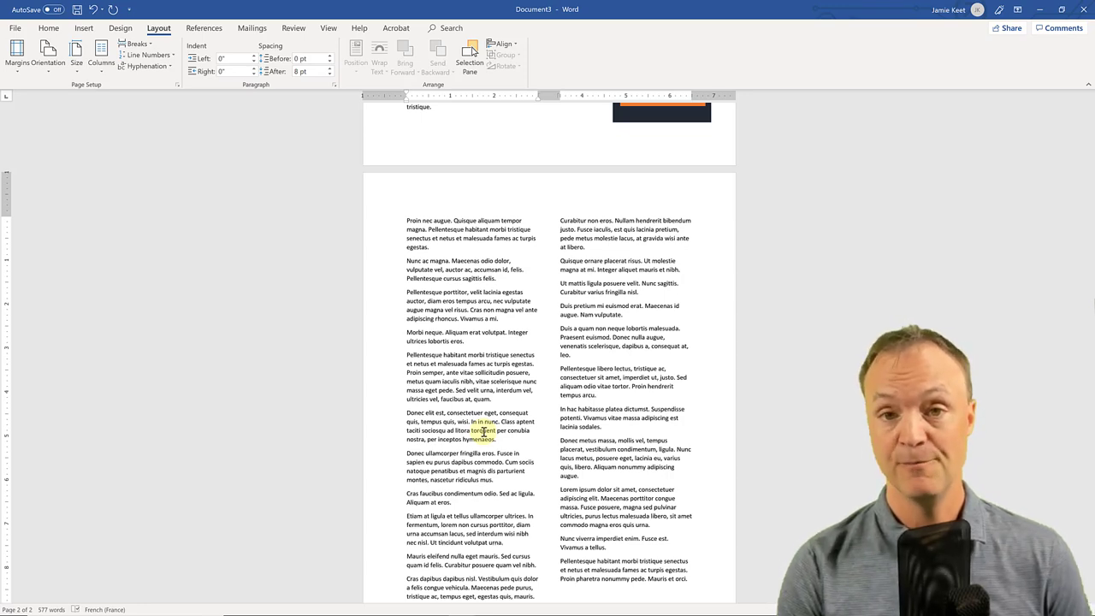
Insert a Facet Quote text box in the middle of page two and move it up slightly
scroll(485, 432, "down", 2)
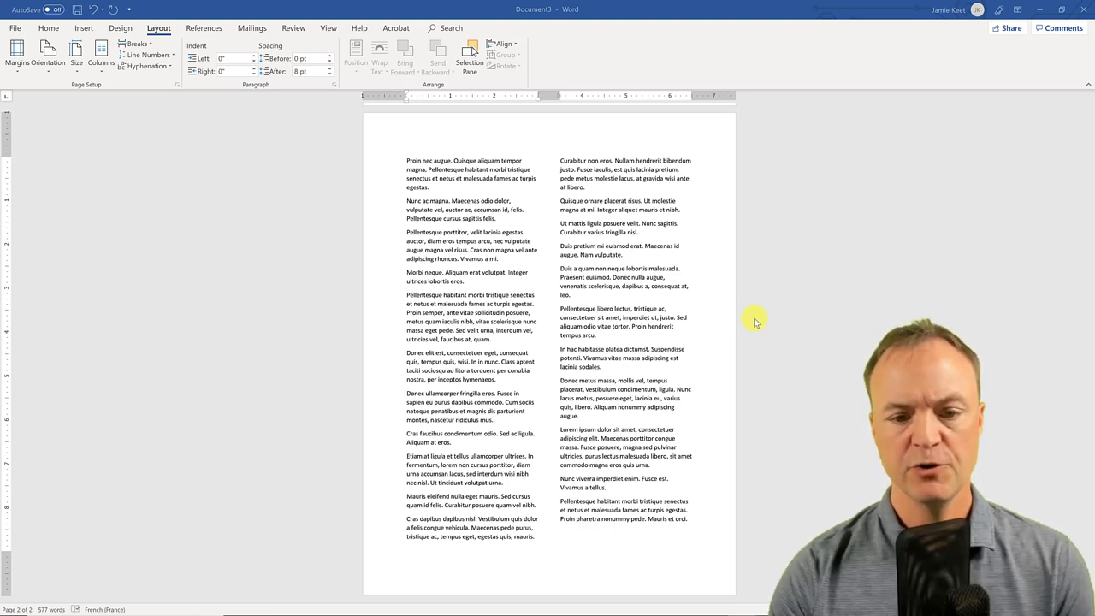
left_click(84, 30)
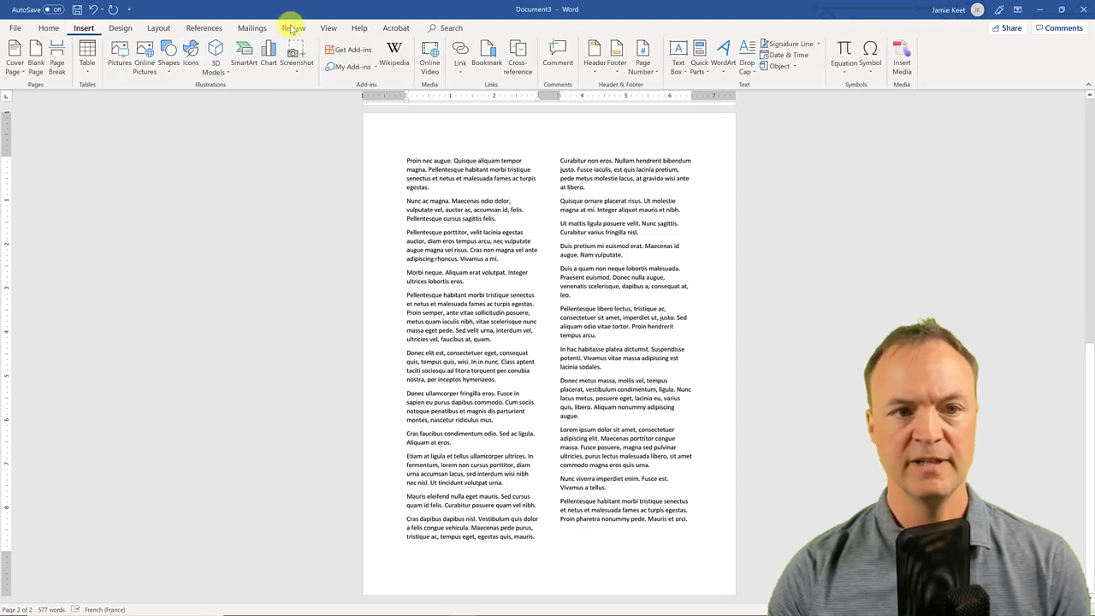
left_click(684, 73)
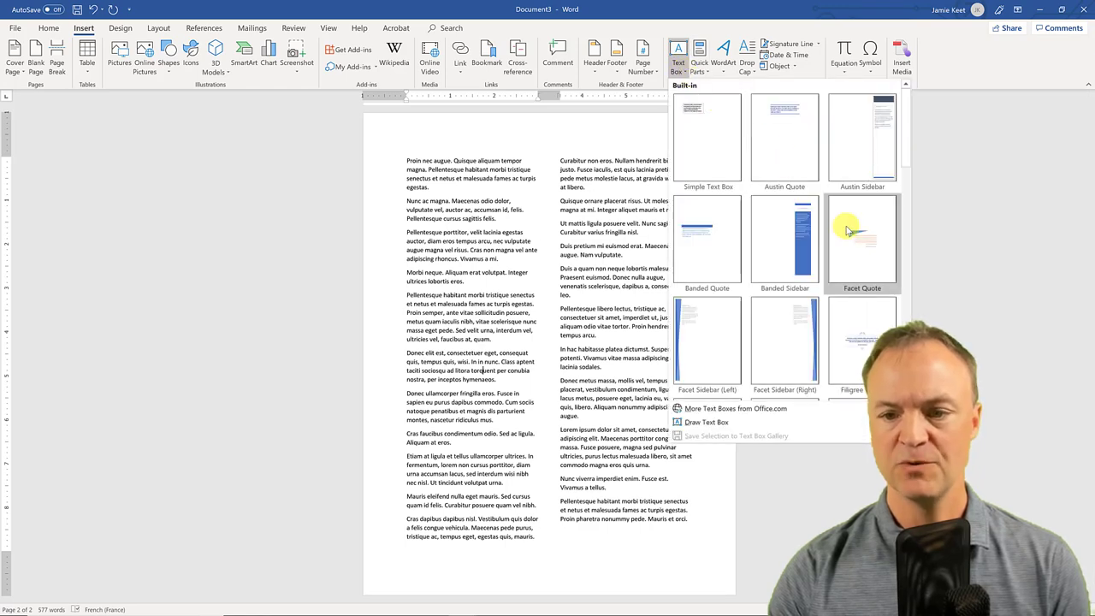
left_click(849, 229)
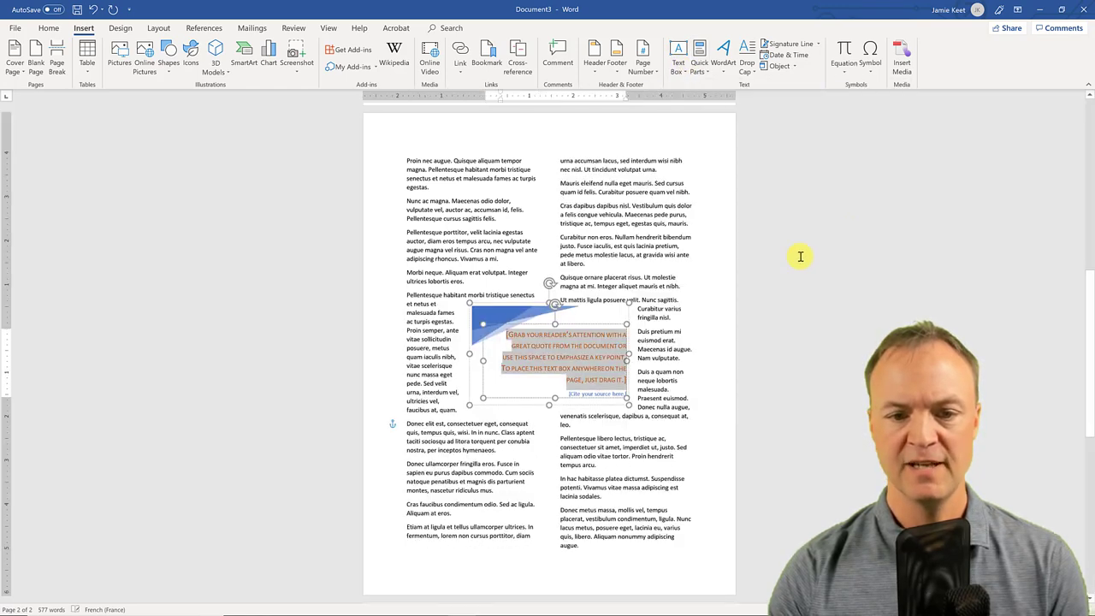
mouse_move(523, 304)
left_mouse_down()
mouse_move(521, 277)
mouse_move(521, 286)
left_mouse_up()
Replace the quote placeholder with the copied dog-and-book quote as text only, and shorten the quote frame to 1.57" high
left_click(541, 325)
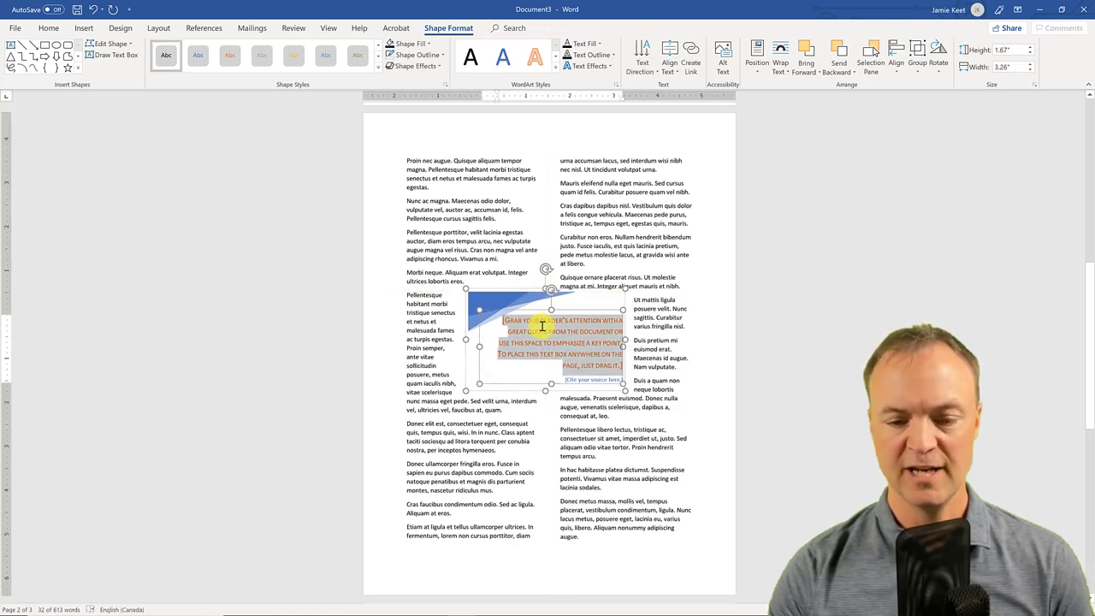
right_click(541, 329)
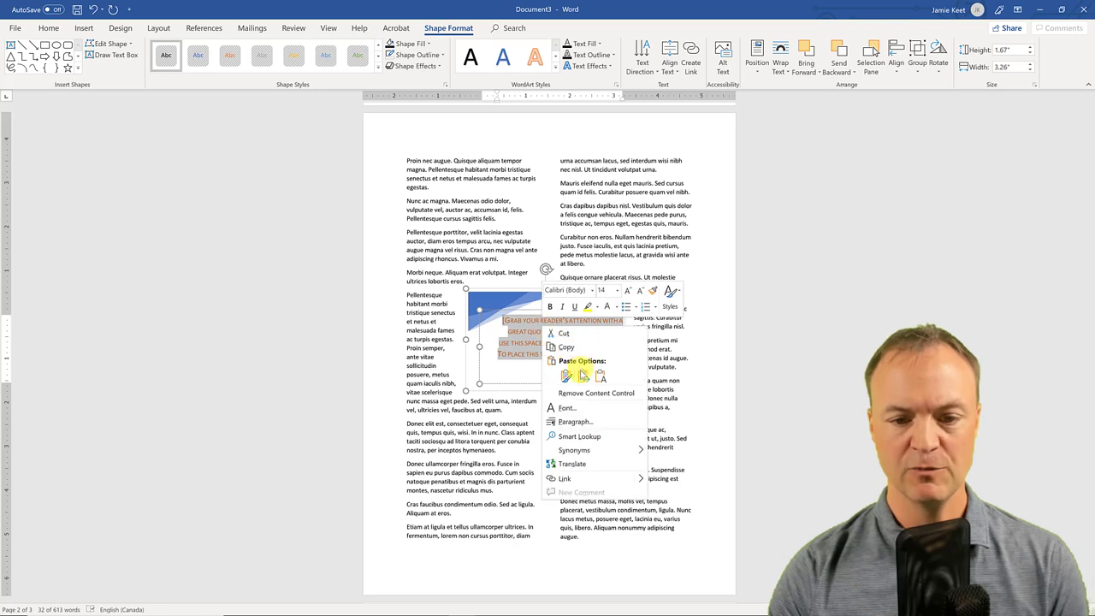
left_click(601, 378)
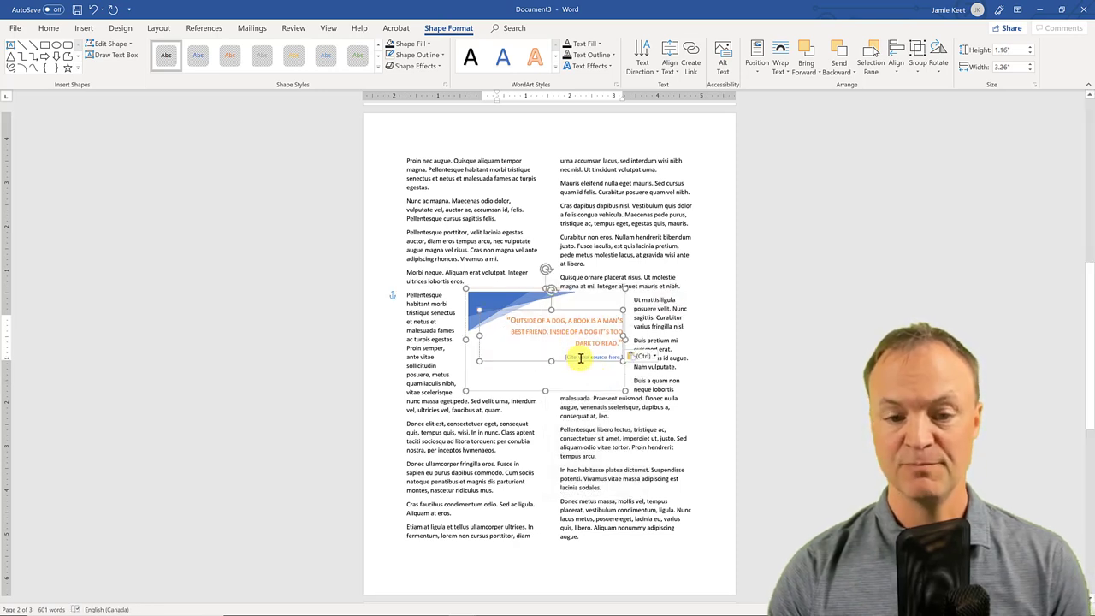
left_click(523, 293)
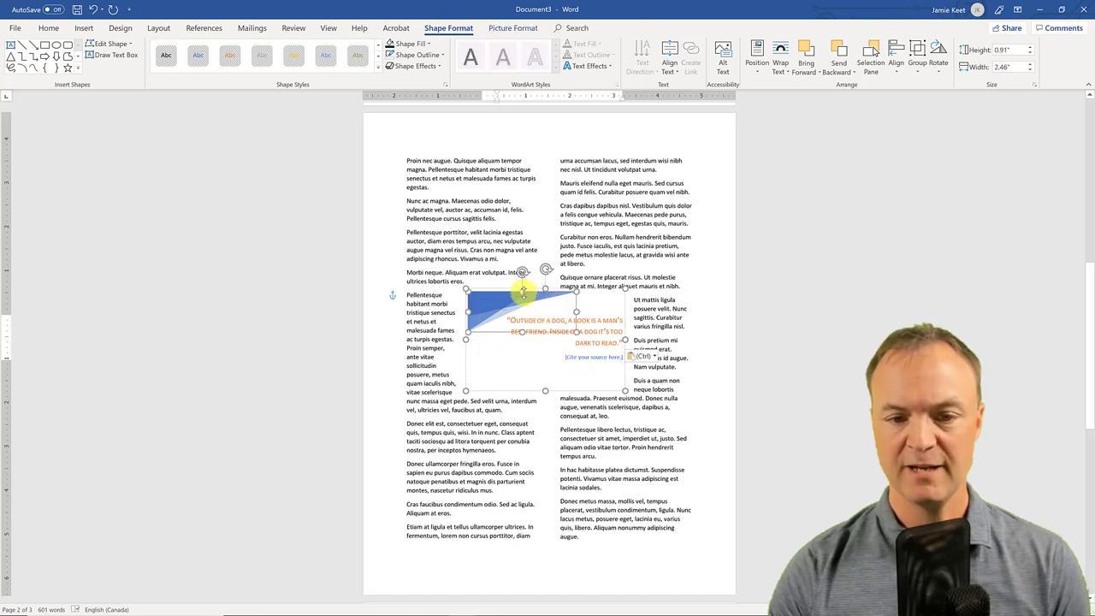
left_click(523, 360)
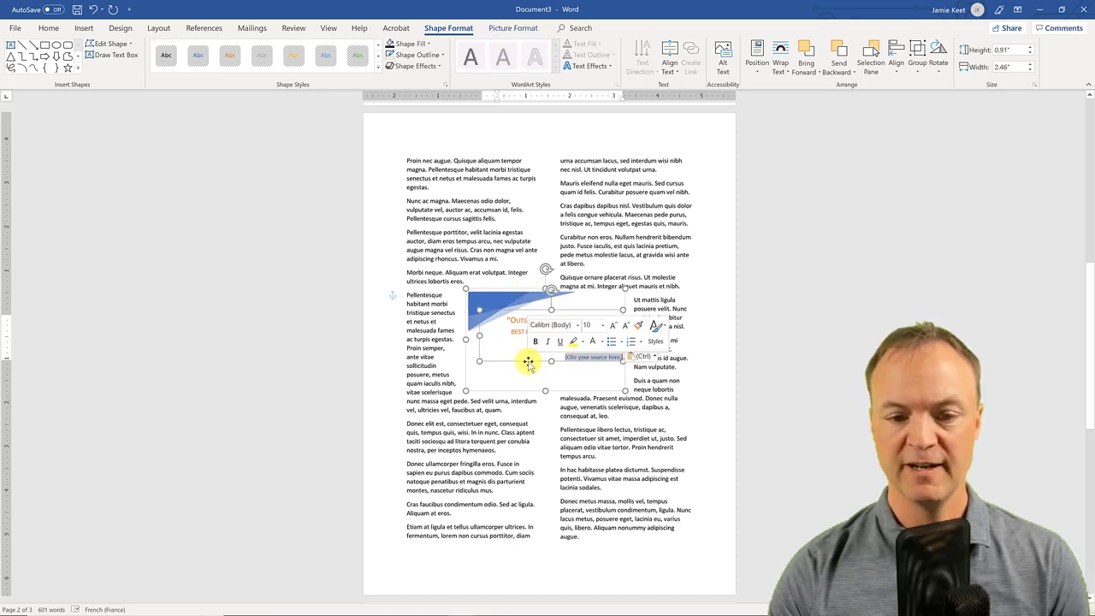
left_click(580, 388)
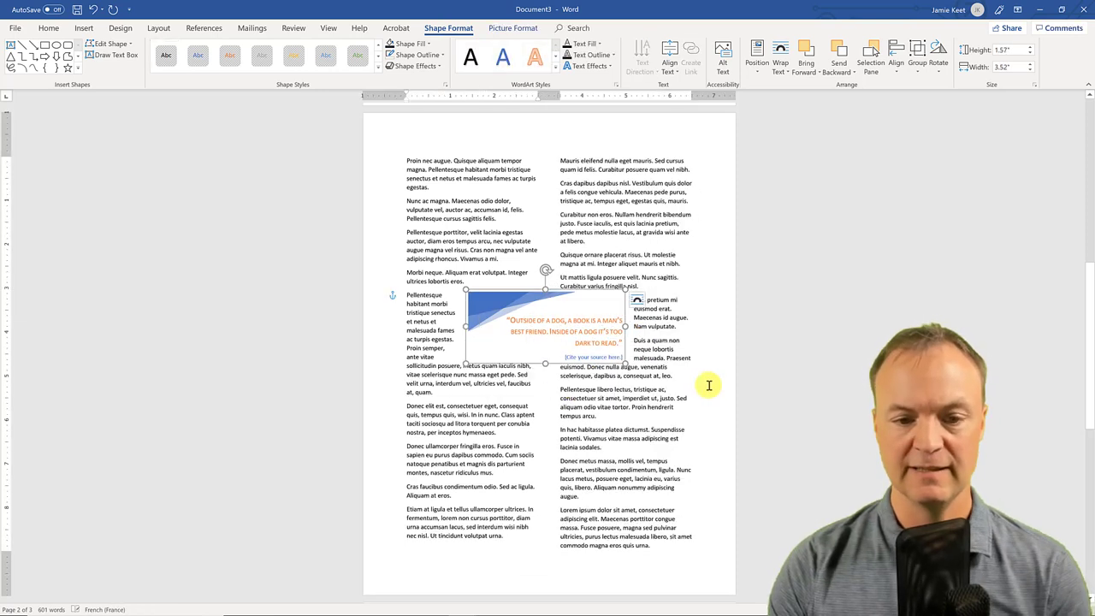
Delete the whole quote text box from page two
left_click(505, 292)
left_click(504, 293)
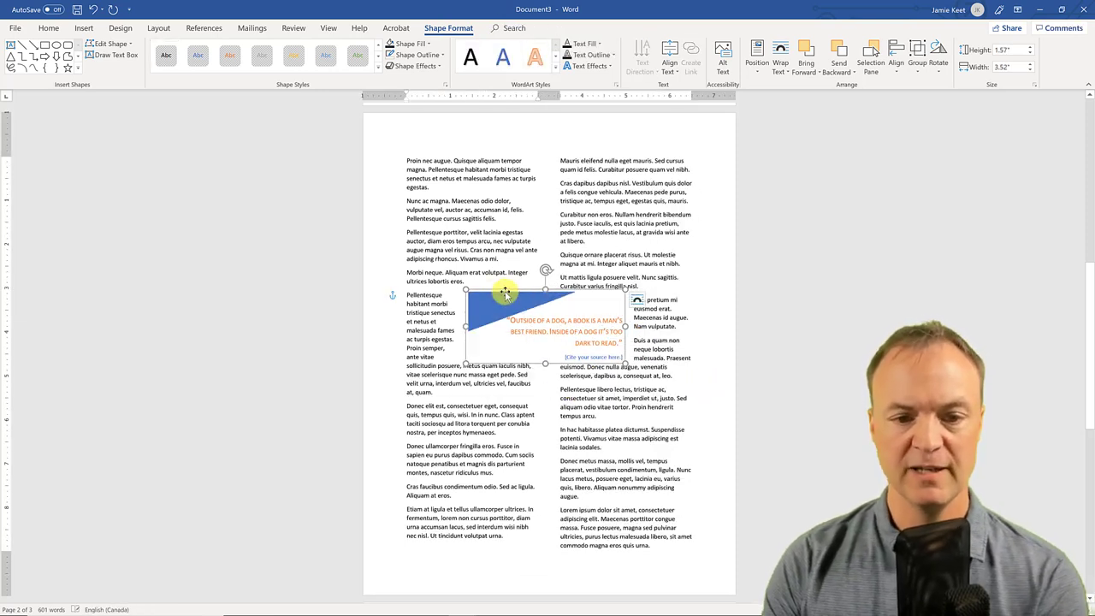
key("Delete")
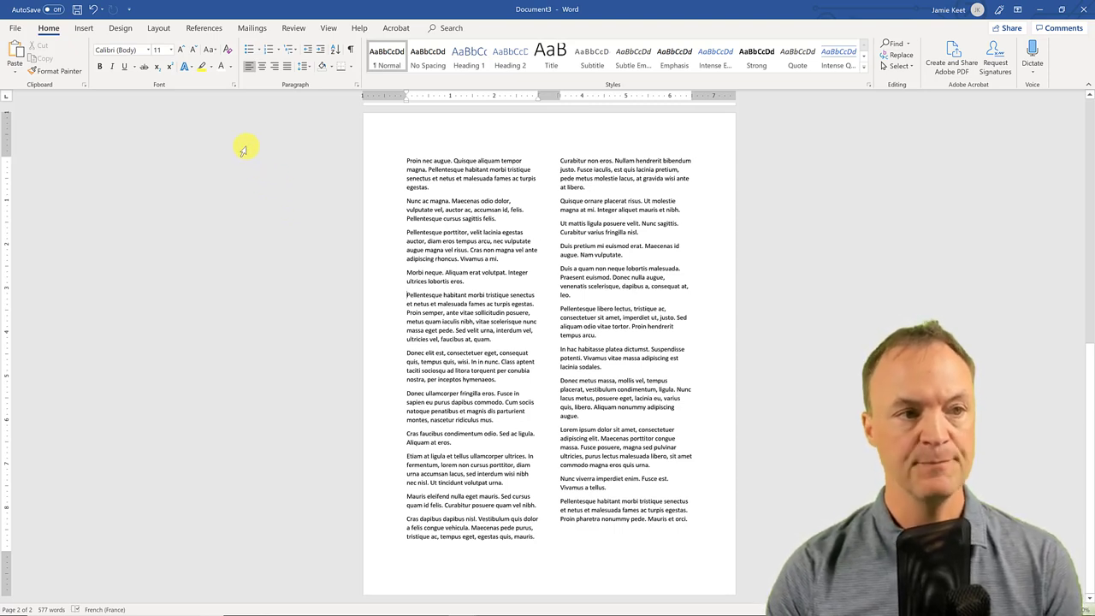
Draw an oval about 2.9" wide and 2.81" high across both columns in the middle of page two
left_click(86, 28)
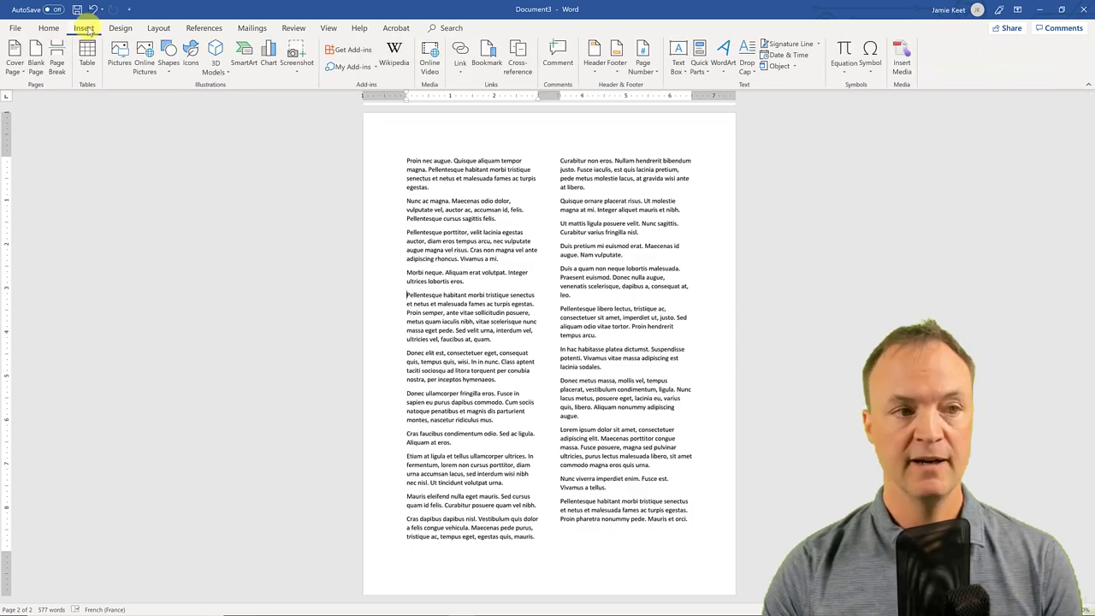
left_click(169, 56)
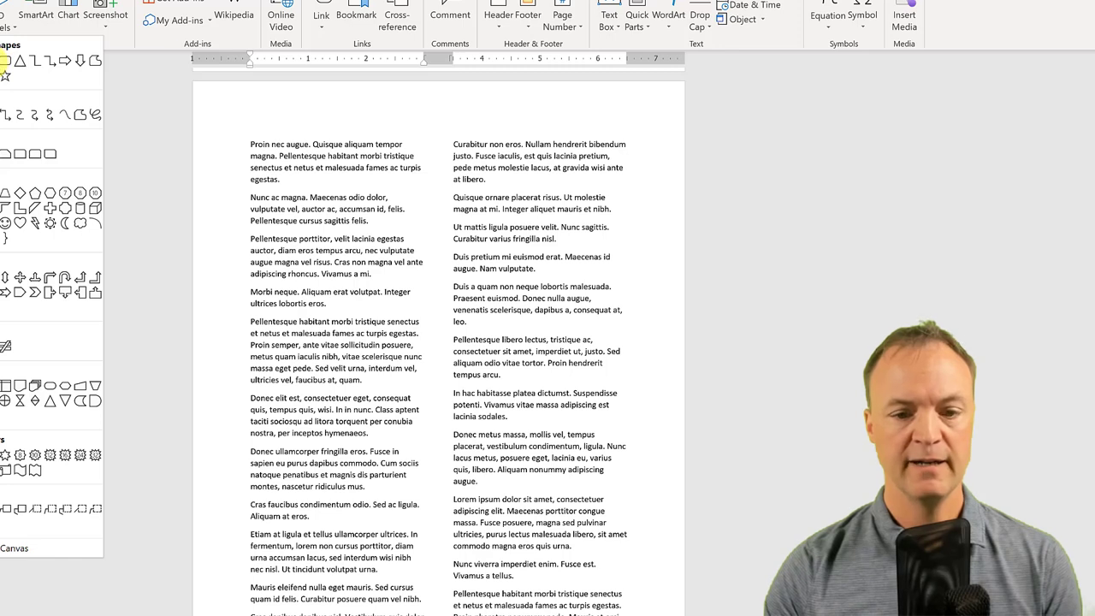
left_click(4, 60)
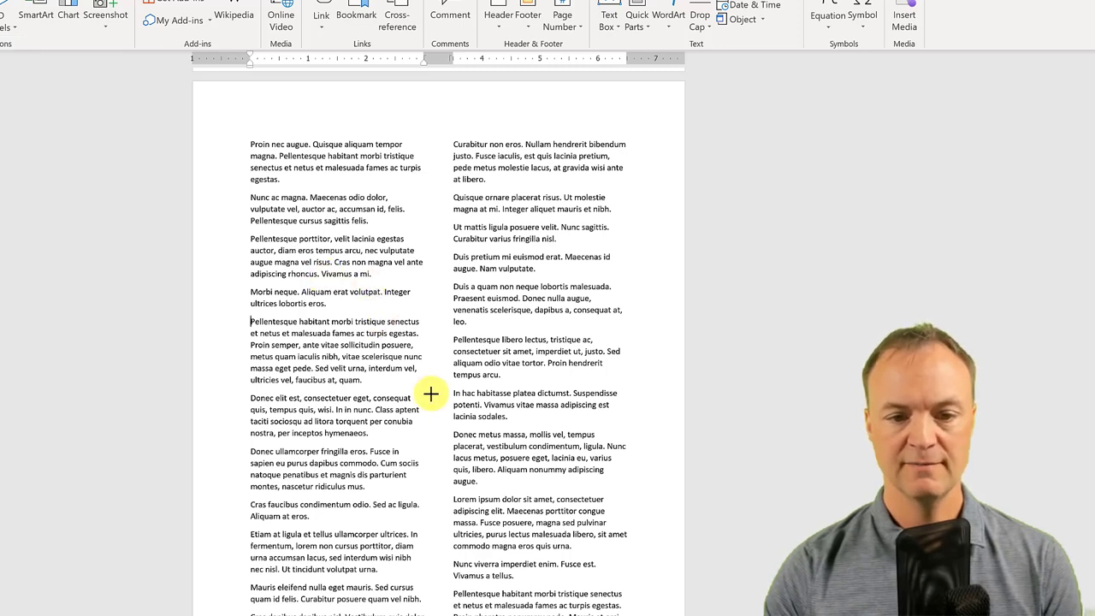
left_click_drag(365, 286, 466, 450)
left_click_drag(453, 399, 450, 393)
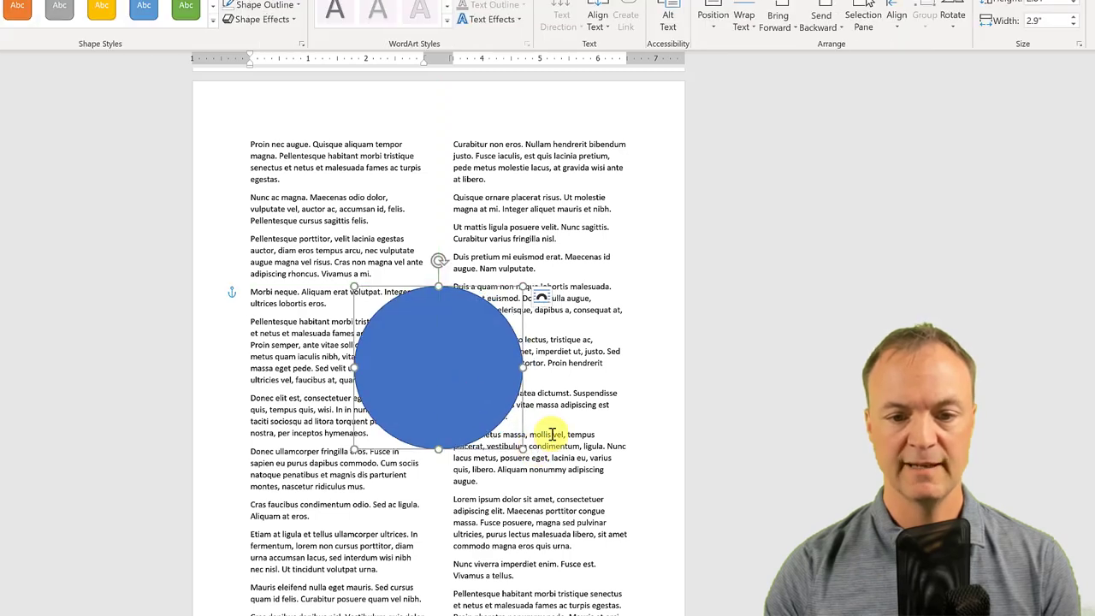
Fix the circle's position on the page and set its text wrapping to Tight
left_click(543, 300)
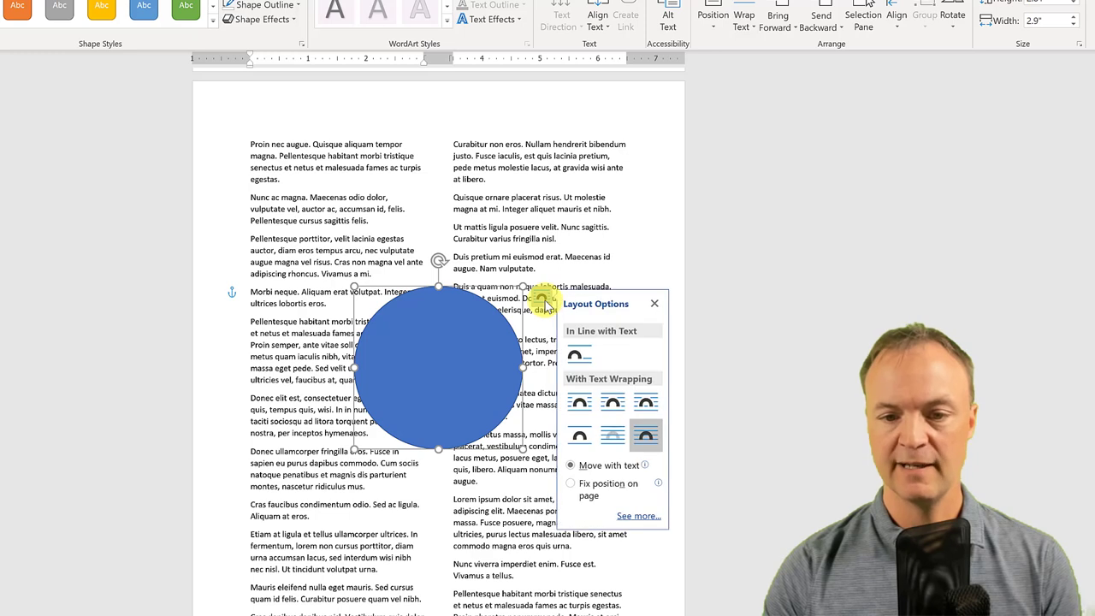
left_click(571, 485)
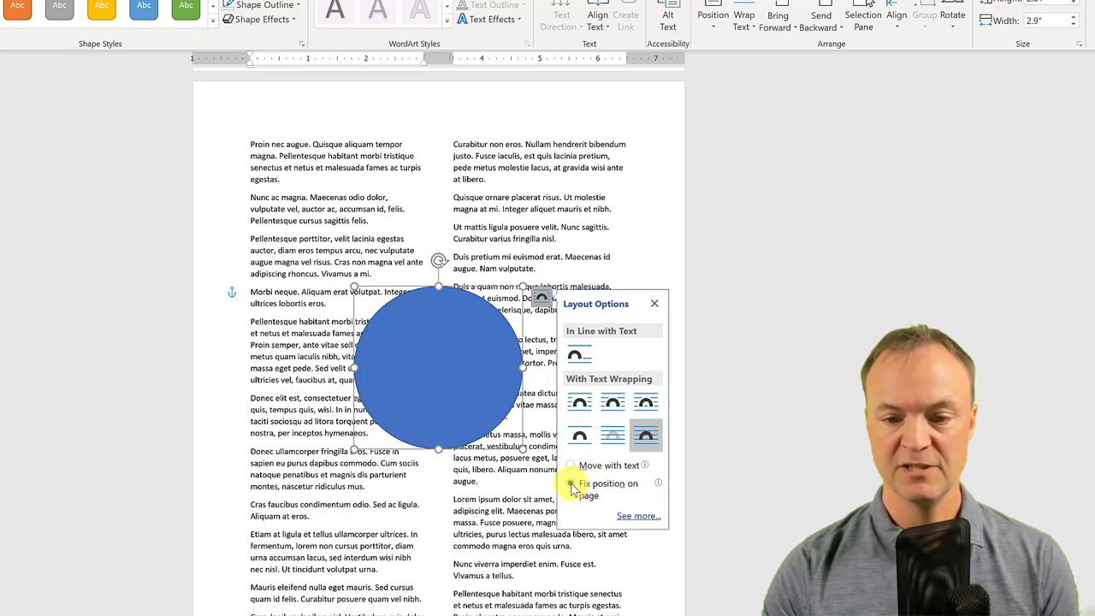
left_click(612, 404)
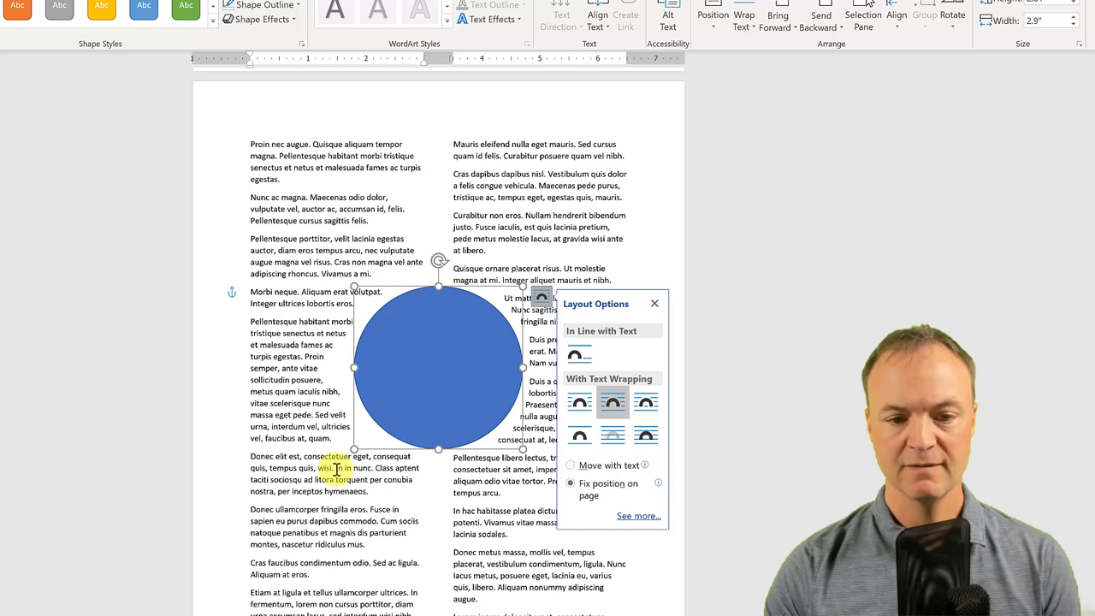
left_click(485, 512)
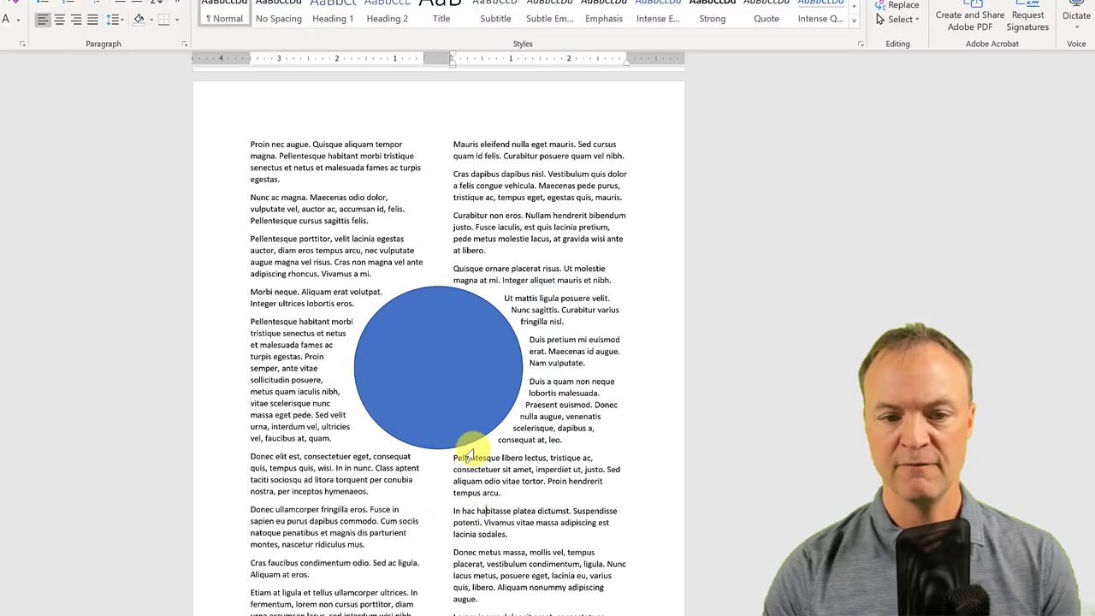
Test the circle's fixed position by adding "dhf dfh" after "Vivamus a mi." and inserting and removing three blank lines below it
left_click(373, 275)
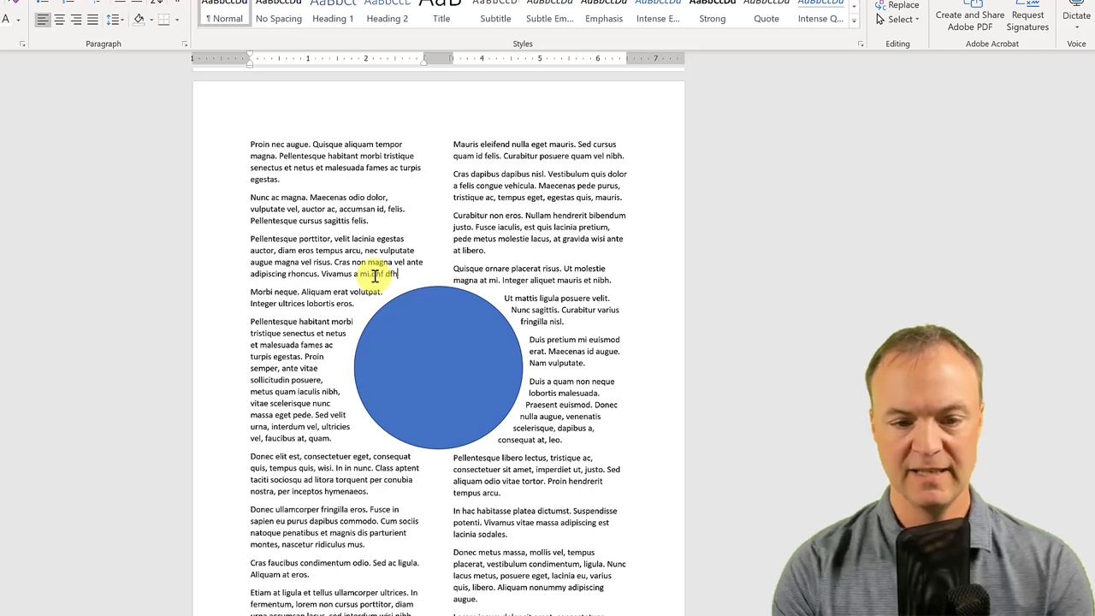
key("Return")
key("Return")
key("Return")
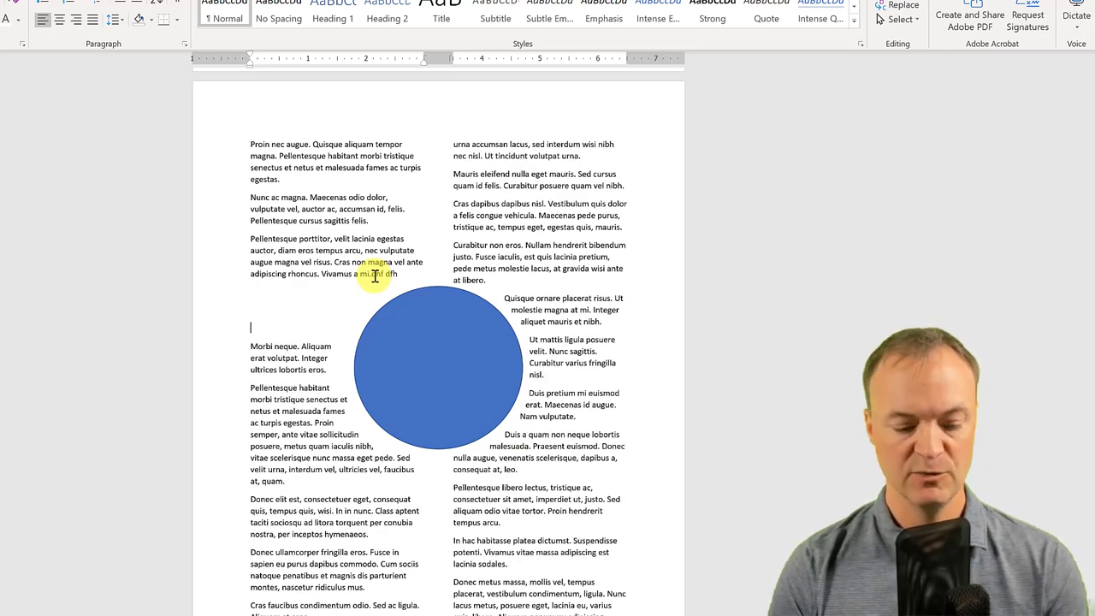
key("BackSpace")
key("BackSpace")
key("BackSpace")
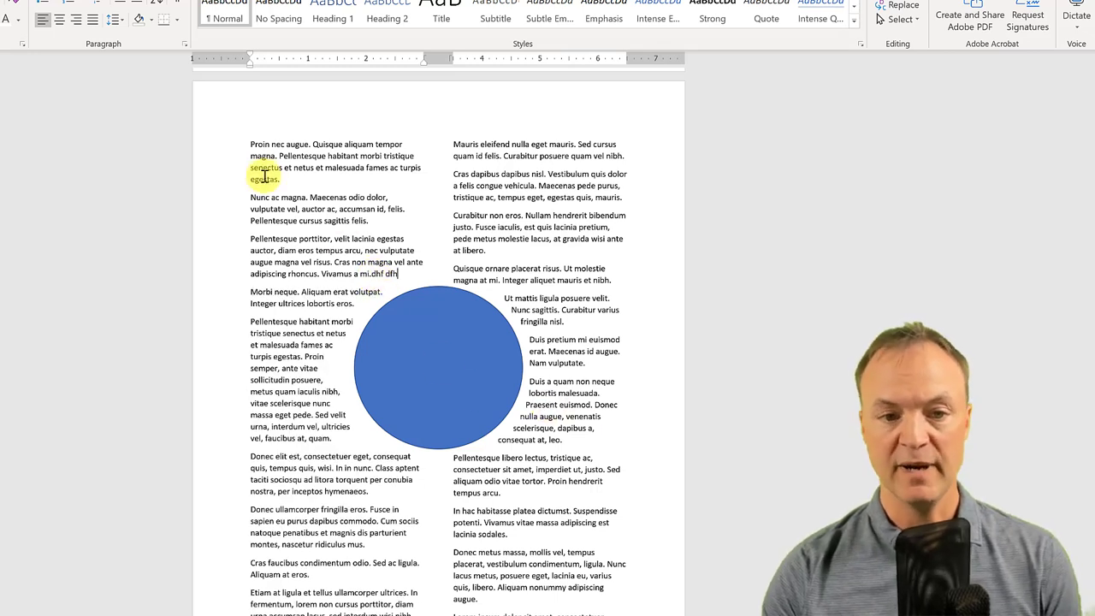
Justify all the body text in both columns of page two
left_click_drag(249, 145, 548, 615)
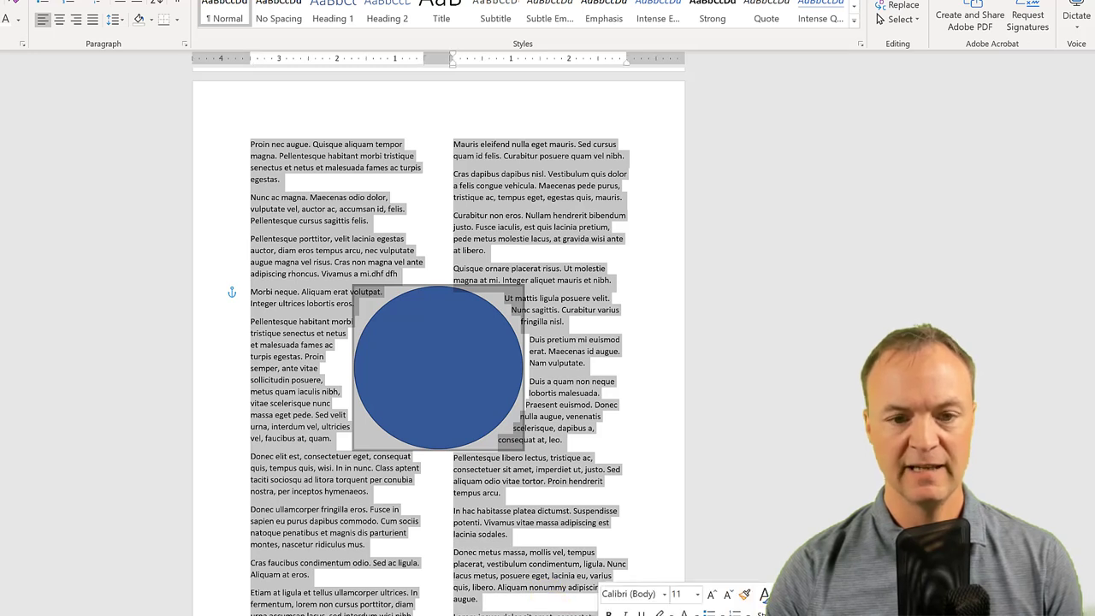
left_click(97, 28)
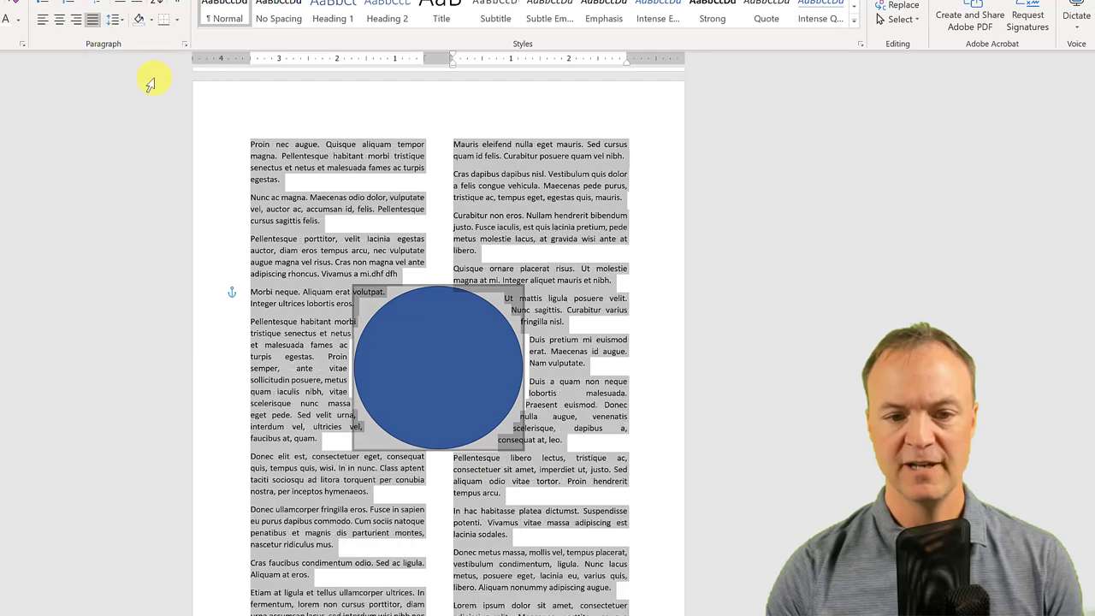
left_click(547, 496)
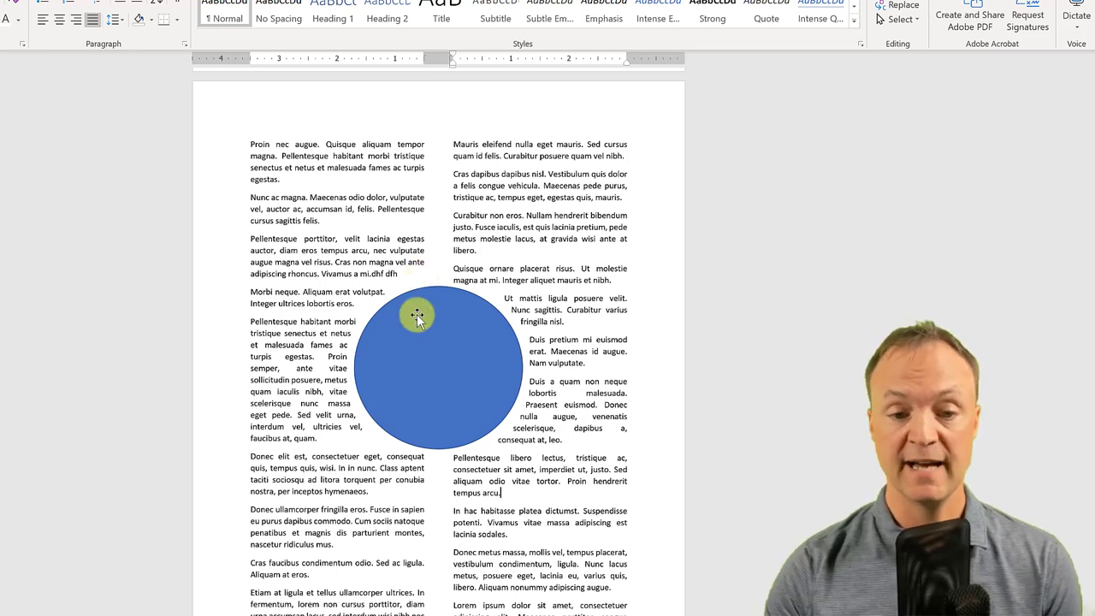
Paste the copied dog-and-book quote into the blue circle as text only
left_click(418, 340)
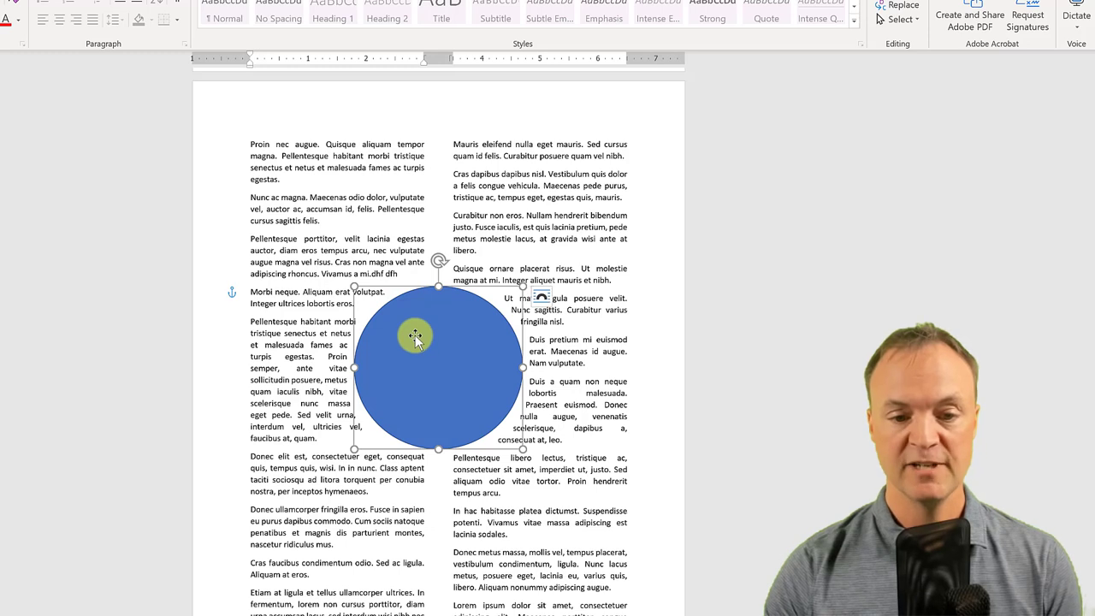
right_click(415, 339)
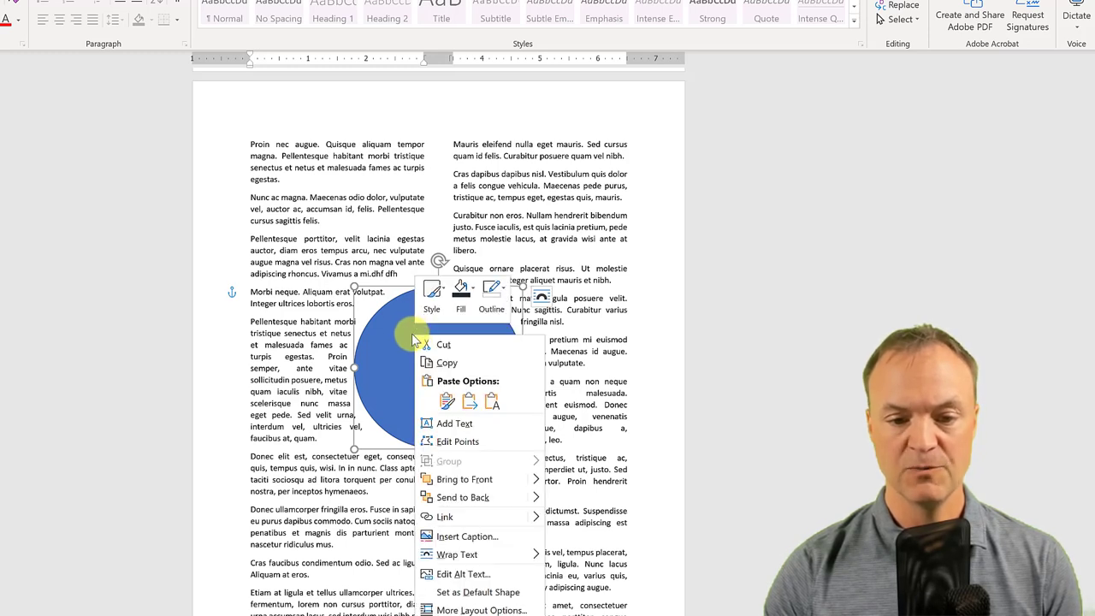
left_click(494, 402)
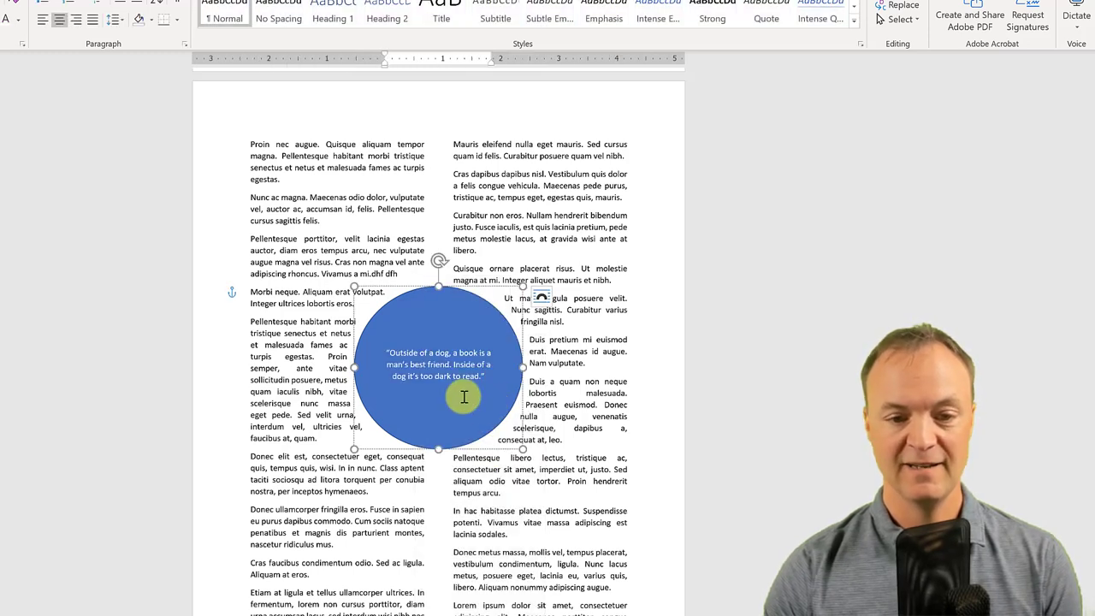
Format the whole quote inside the circle as 18 pt italic
key("ctrl+a")
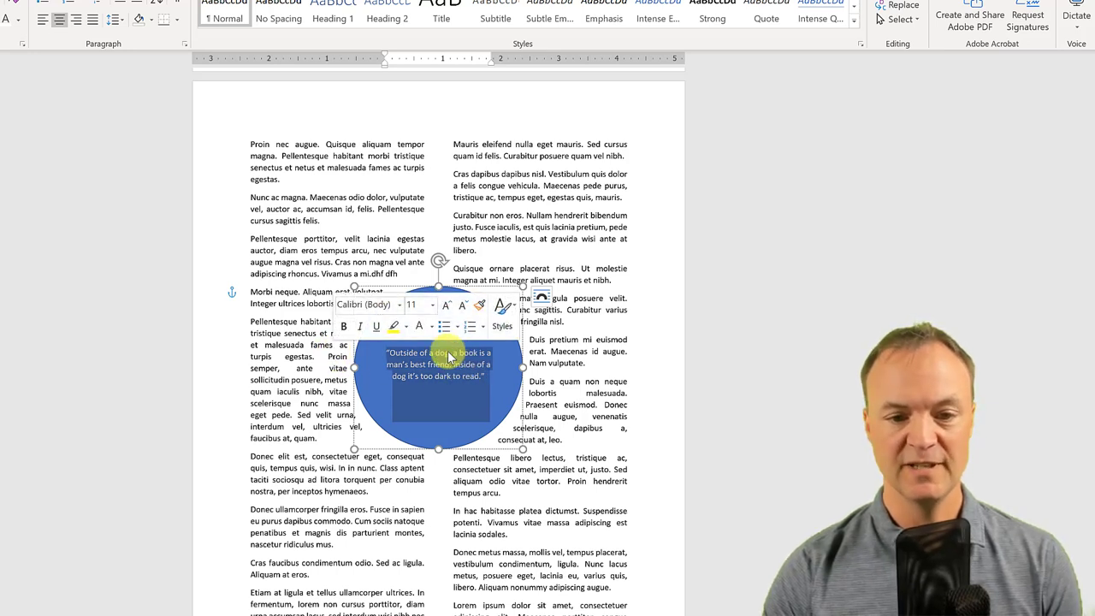
left_click(432, 305)
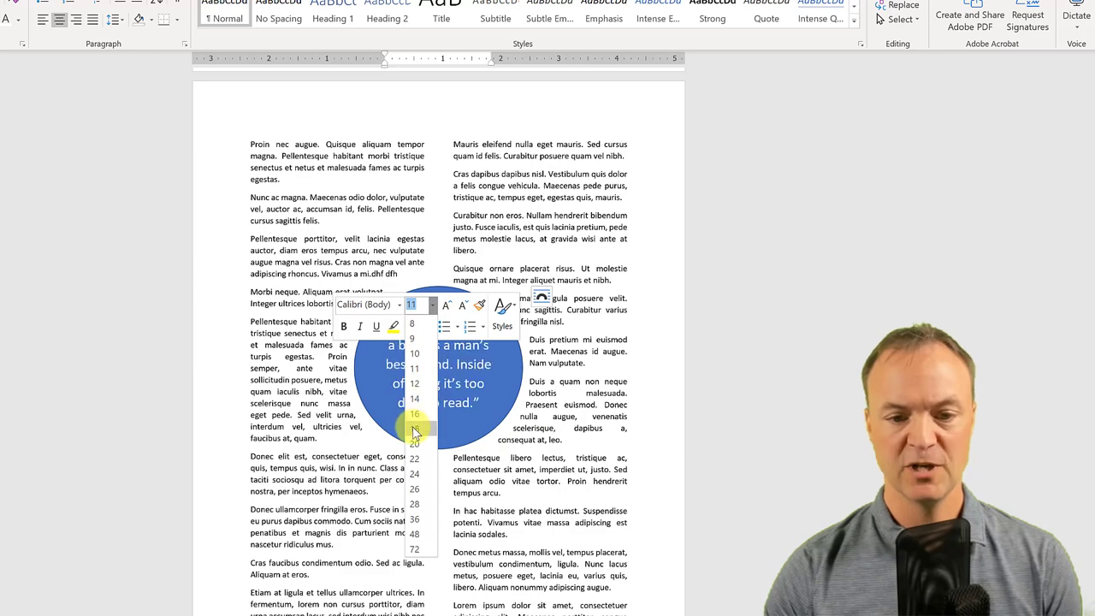
left_click(414, 429)
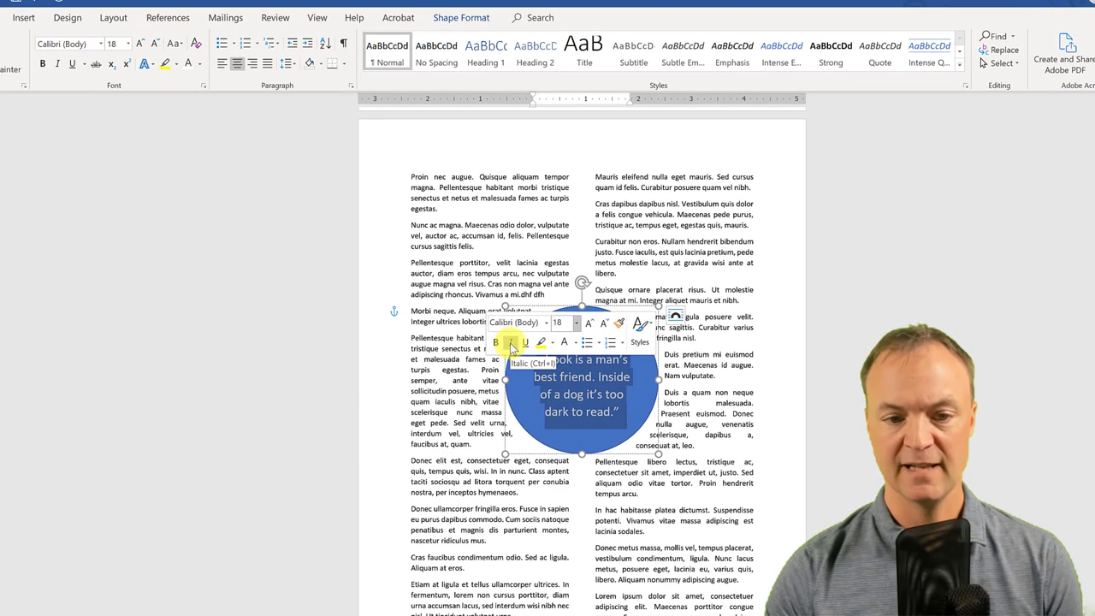
left_click(511, 344)
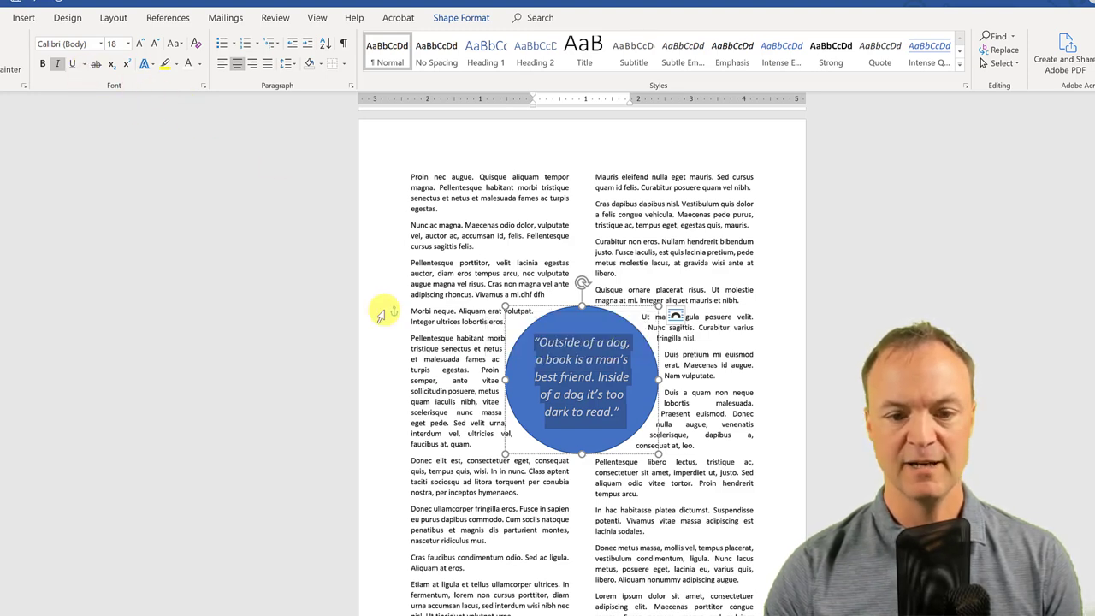
left_click(525, 384)
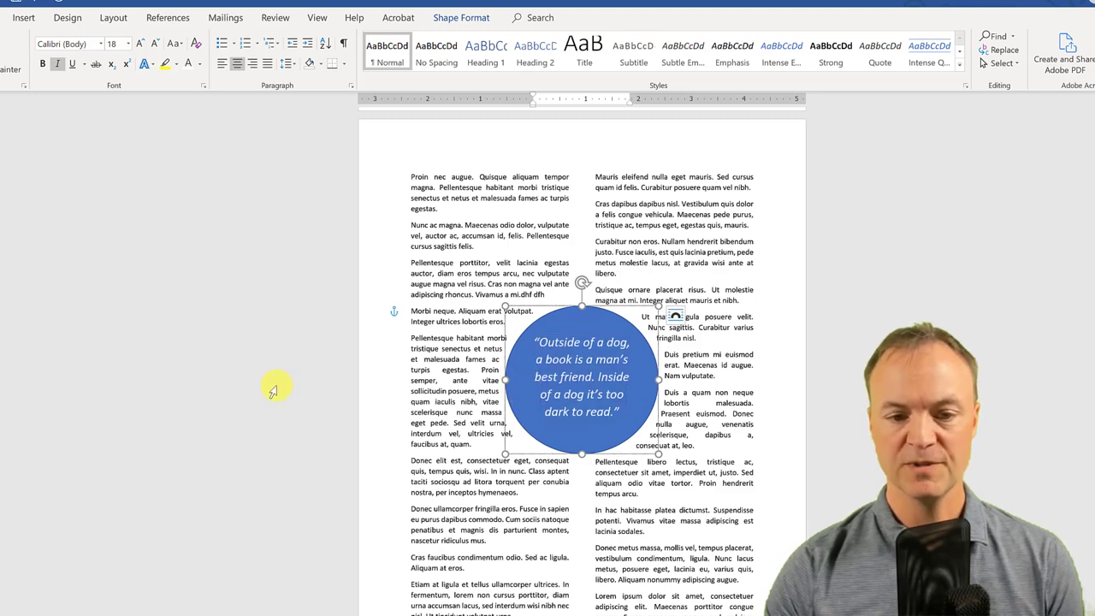
left_click(261, 390)
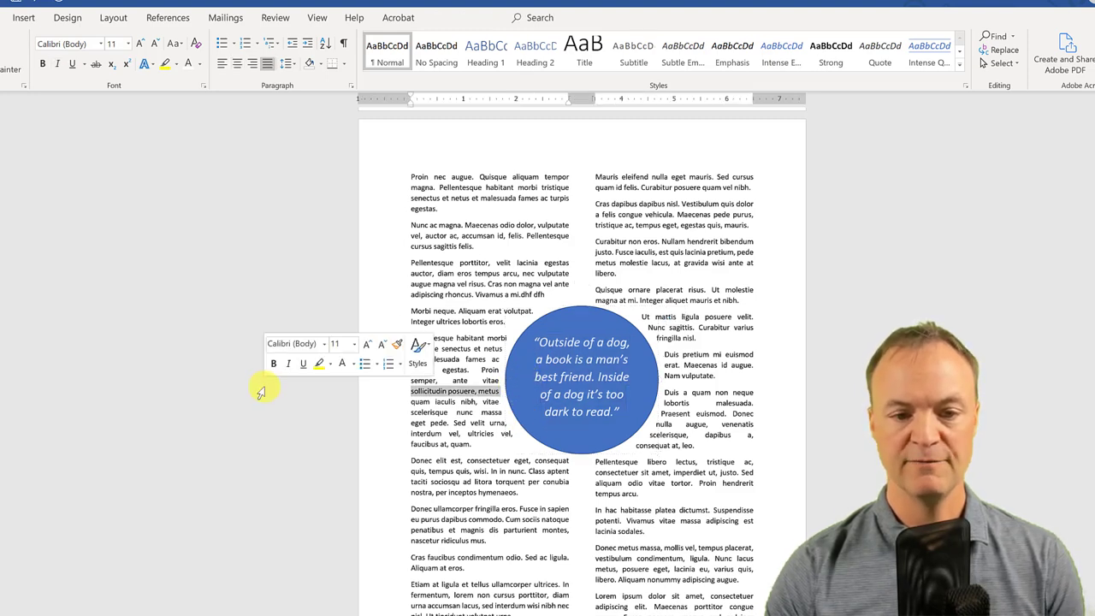
Review the circle's shape formatting and its advanced layout position options without changing them
left_click(533, 434)
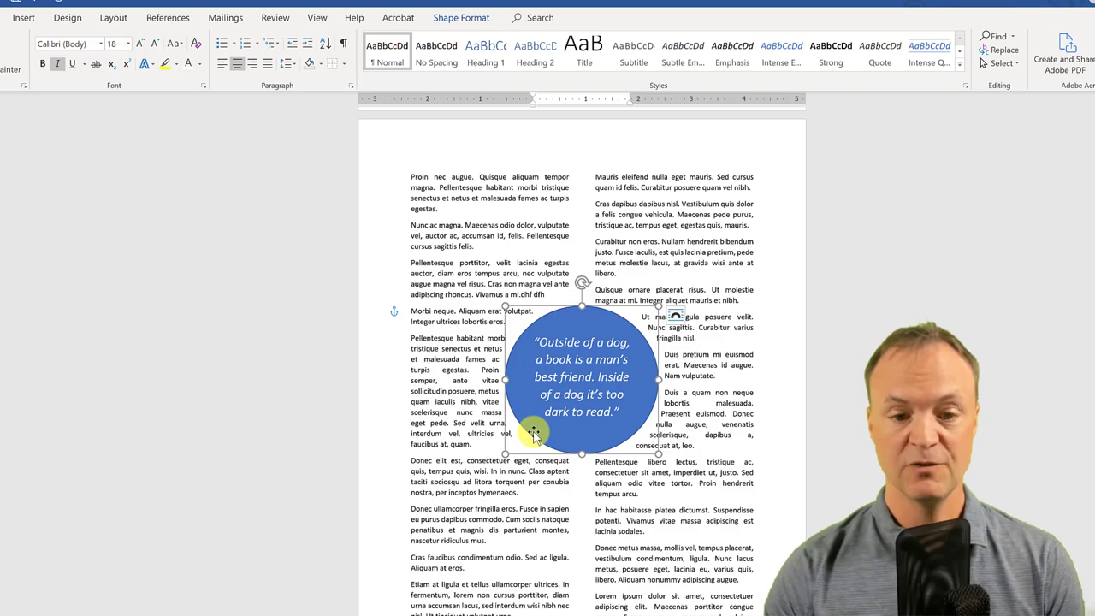
left_click(533, 434)
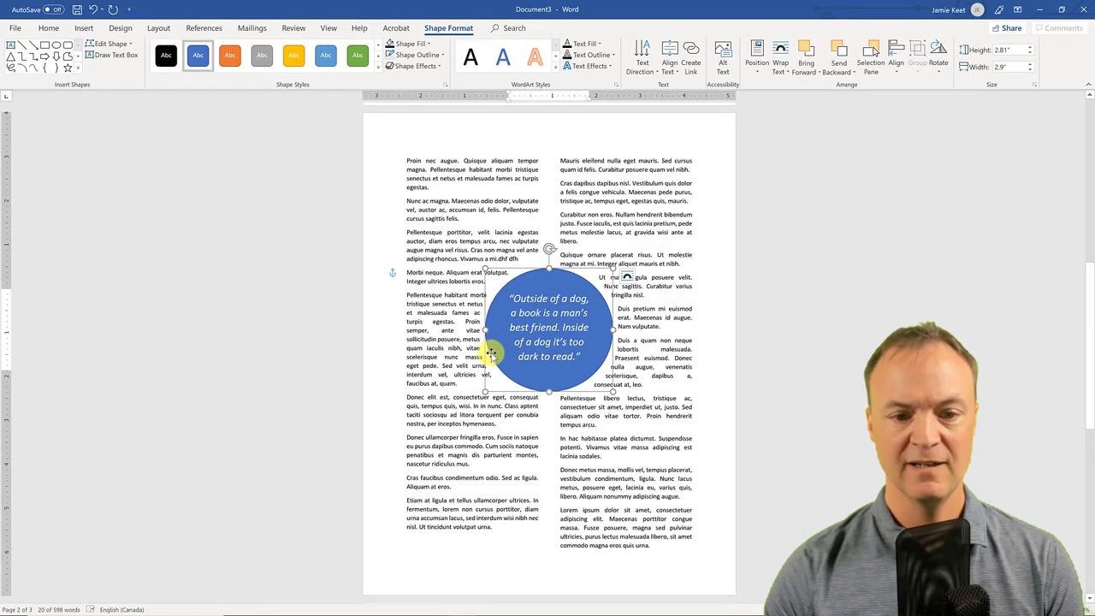
right_click(491, 353)
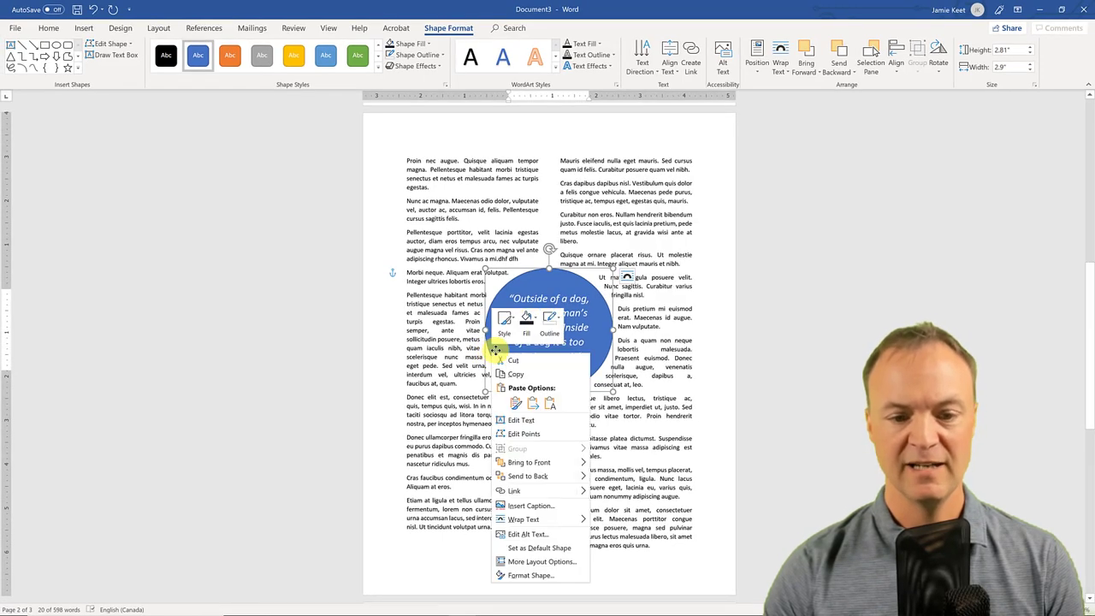
left_click(541, 565)
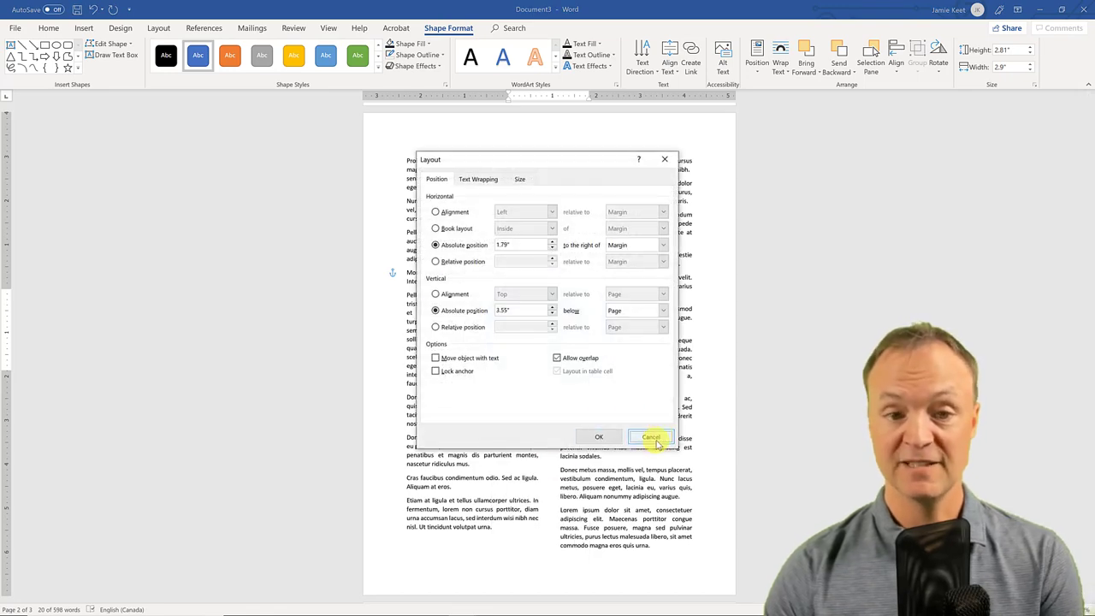
left_click(652, 438)
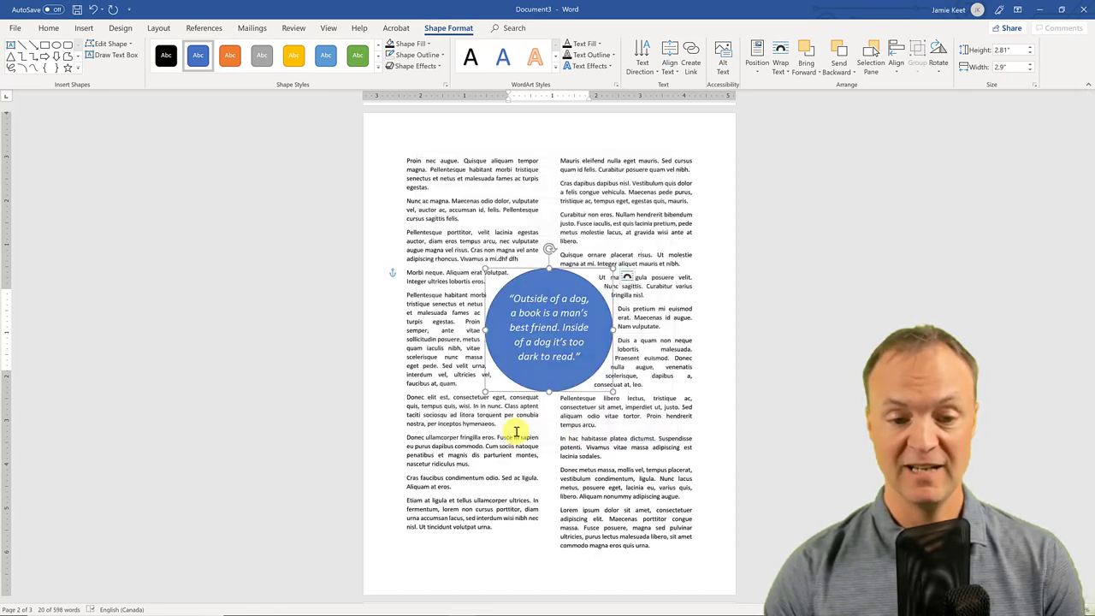
Apply the outer Offset: Right shadow preset to the quote circle and deselect it
right_click(520, 385)
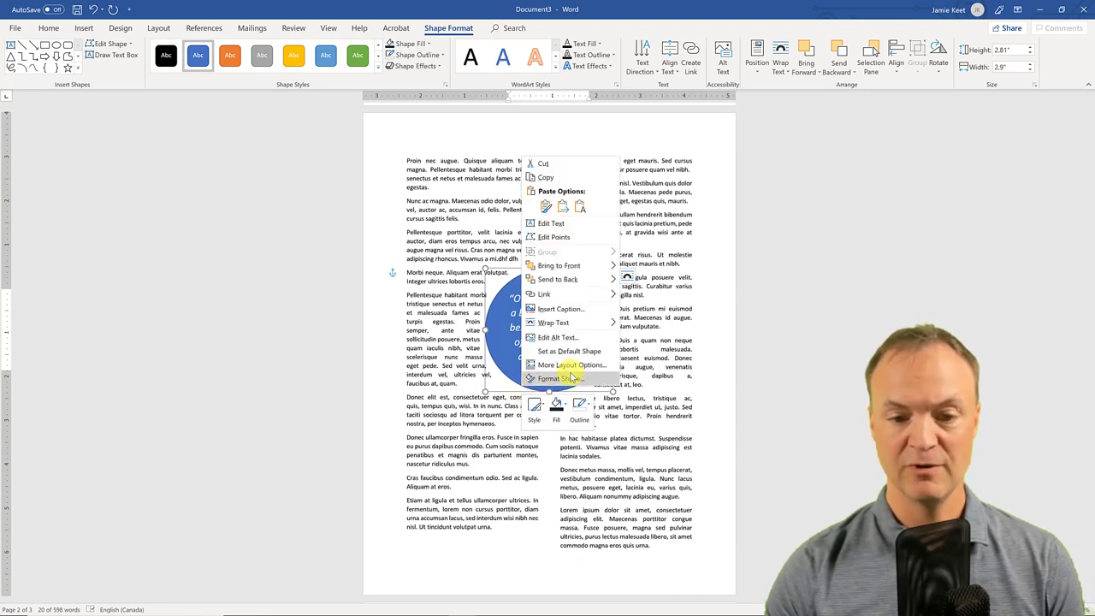
key("Escape")
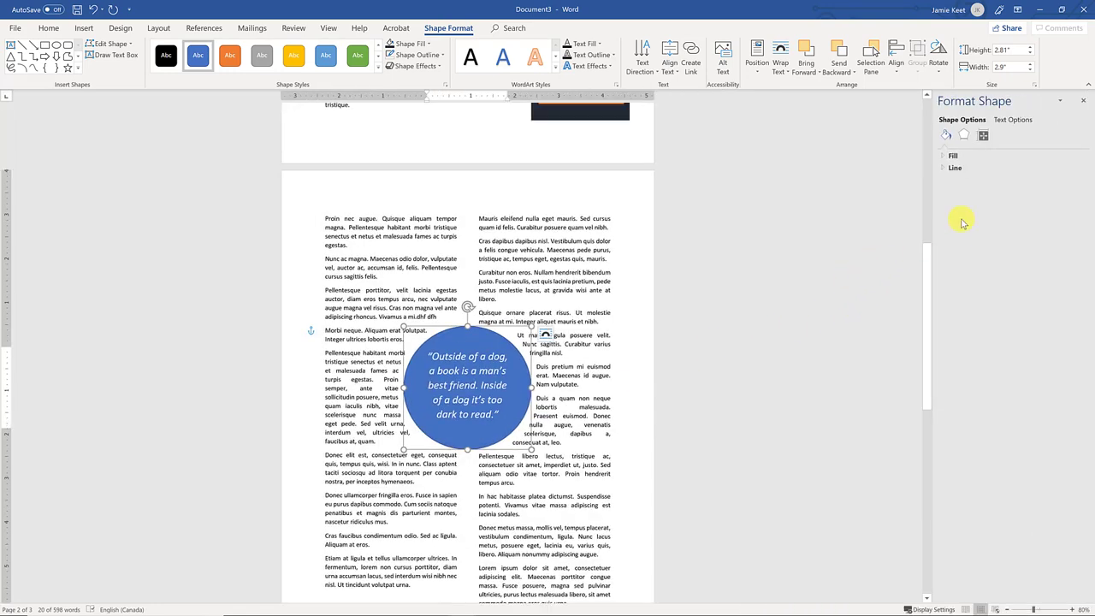
left_click(965, 138)
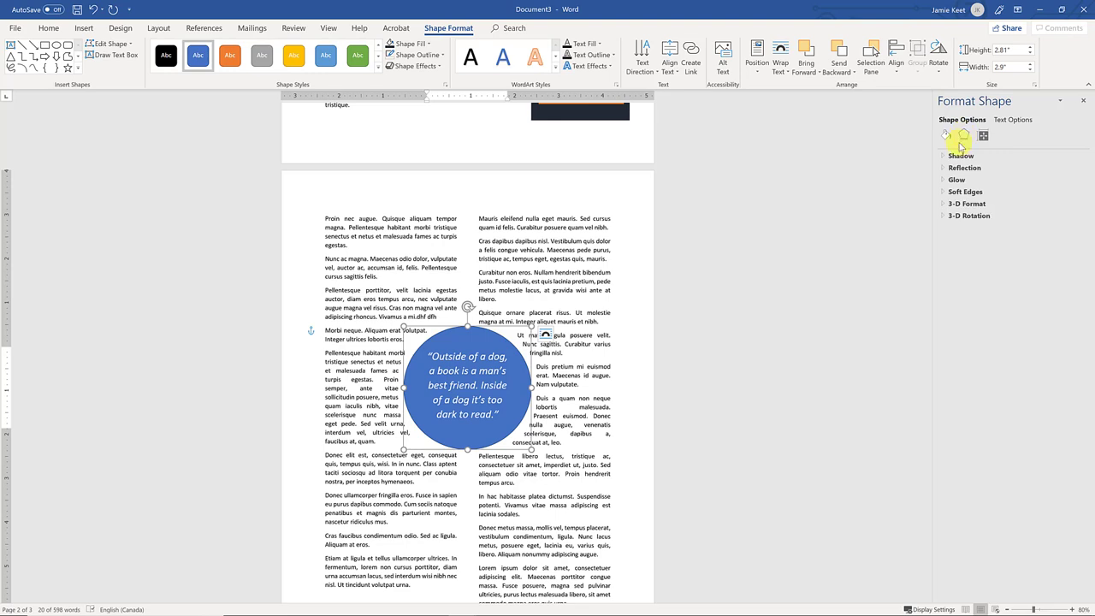
left_click(951, 158)
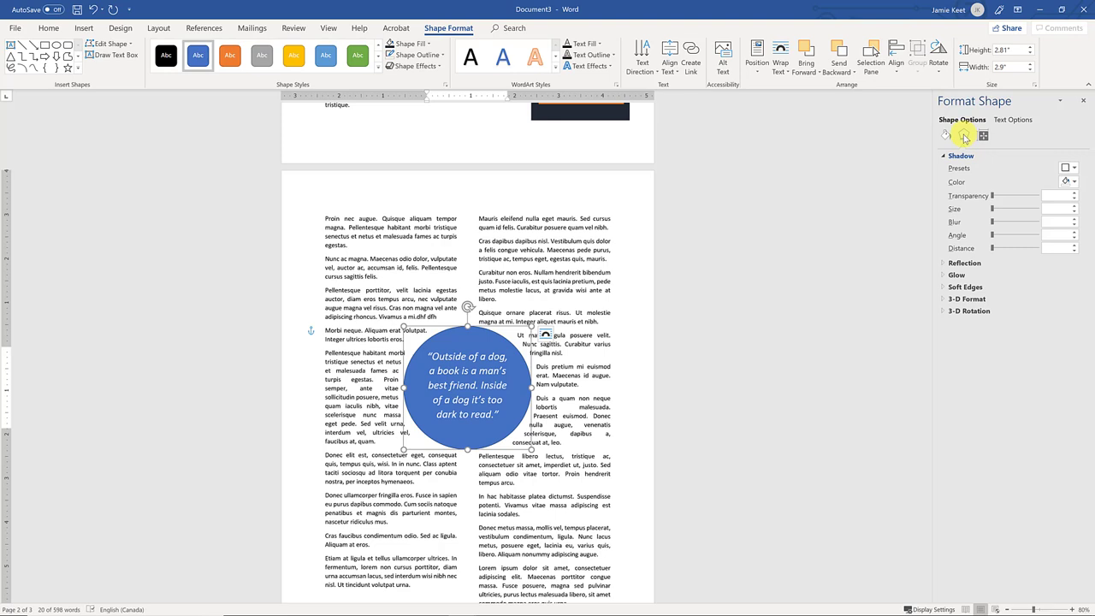
left_click(1070, 168)
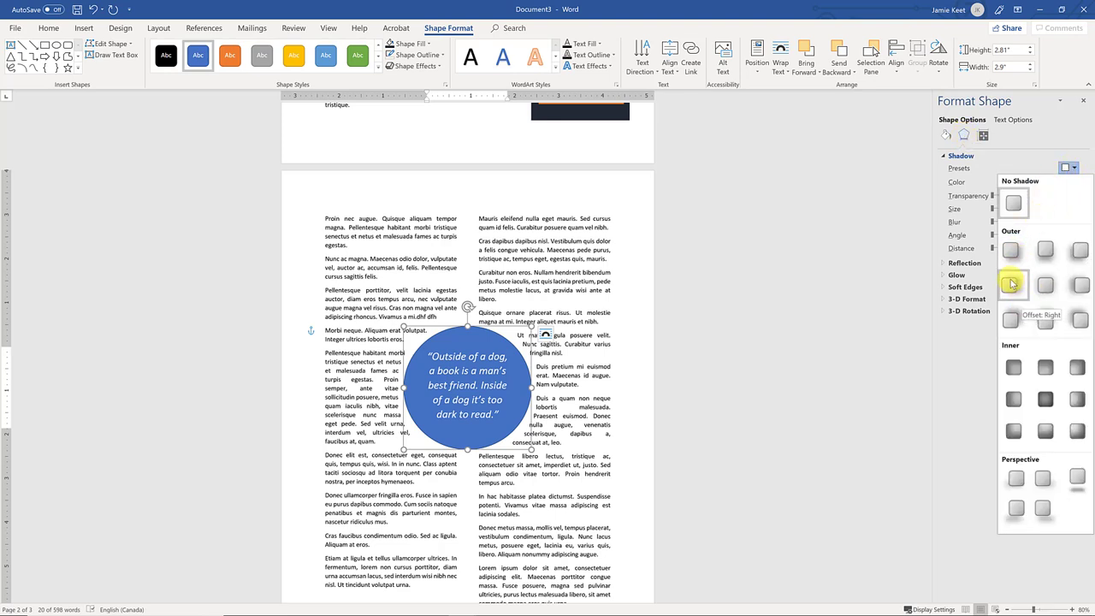
left_click(1012, 284)
left_click(589, 419)
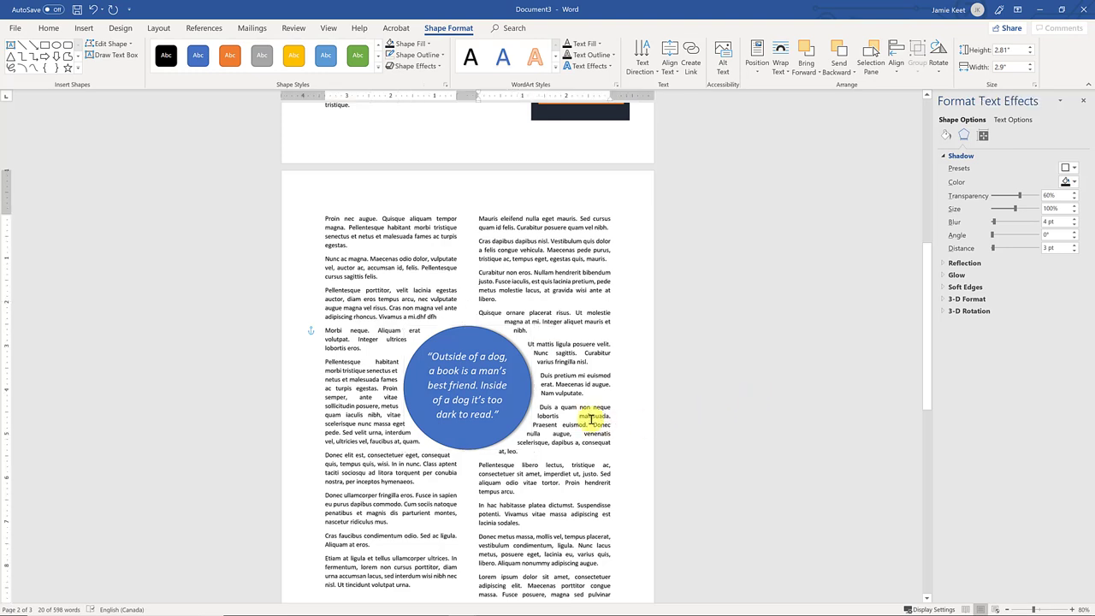
left_click(585, 393)
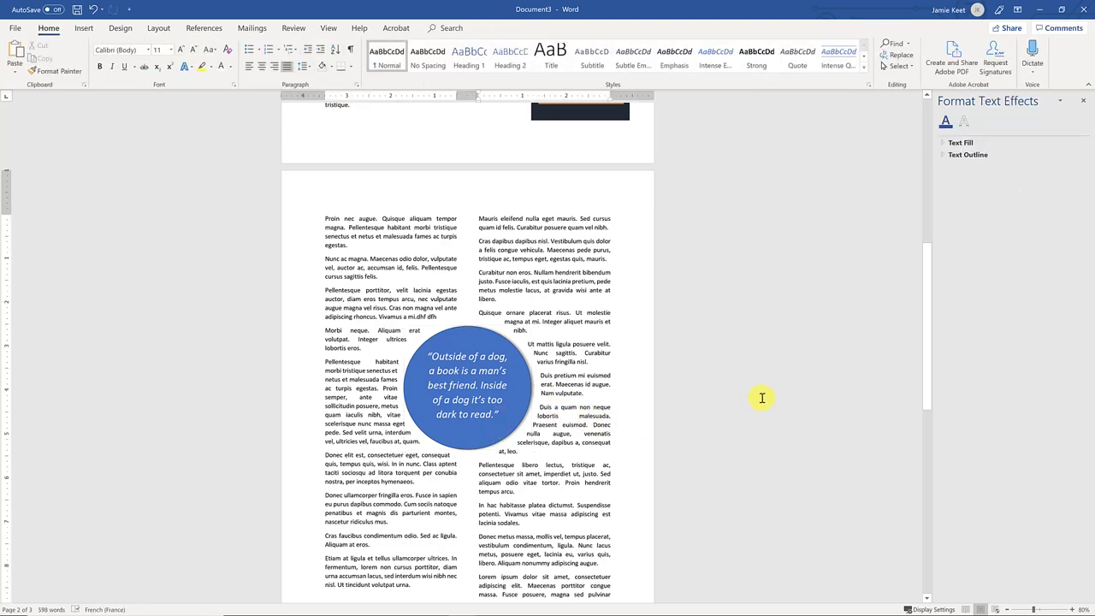
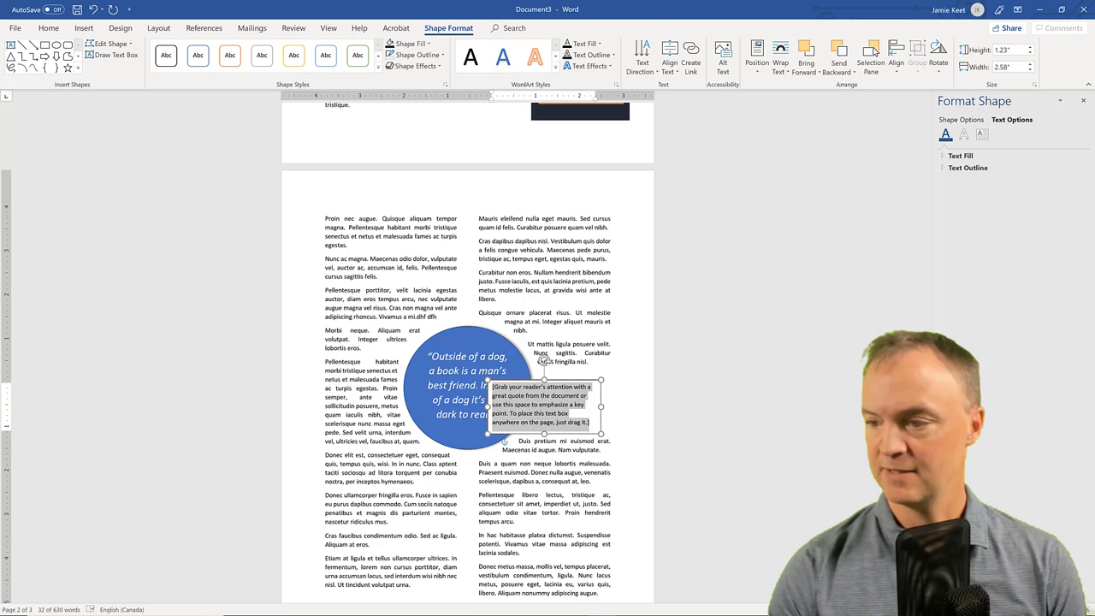
Replace the text box placeholder with the copied name Groucho Marx as text only, and enlarge the box over the quote circle to about 2.37" high
key("Escape")
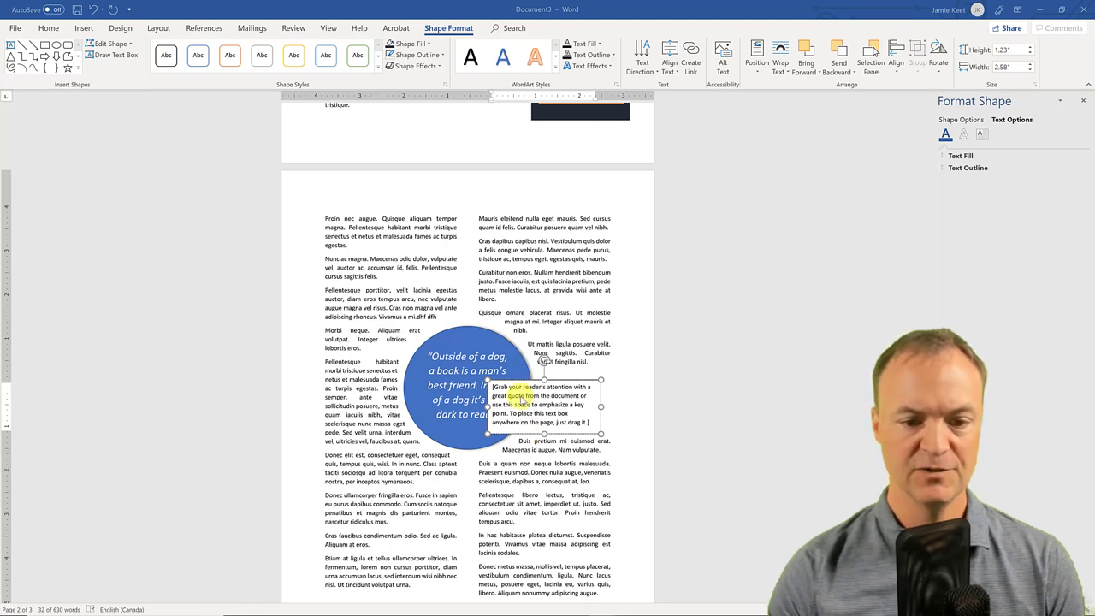
left_click(517, 393)
right_click(517, 395)
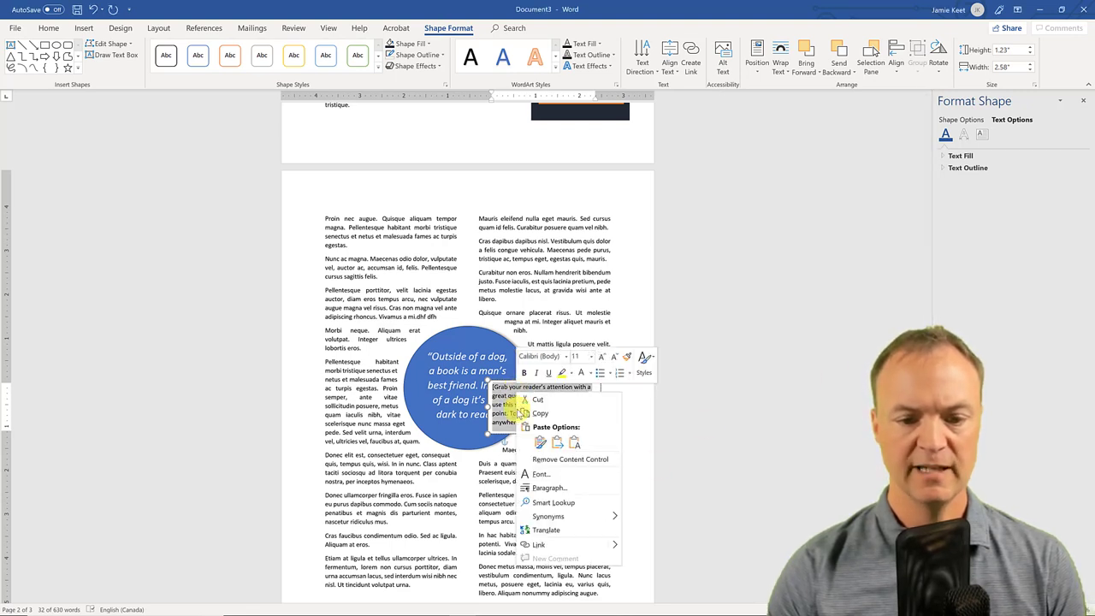
left_click(574, 442)
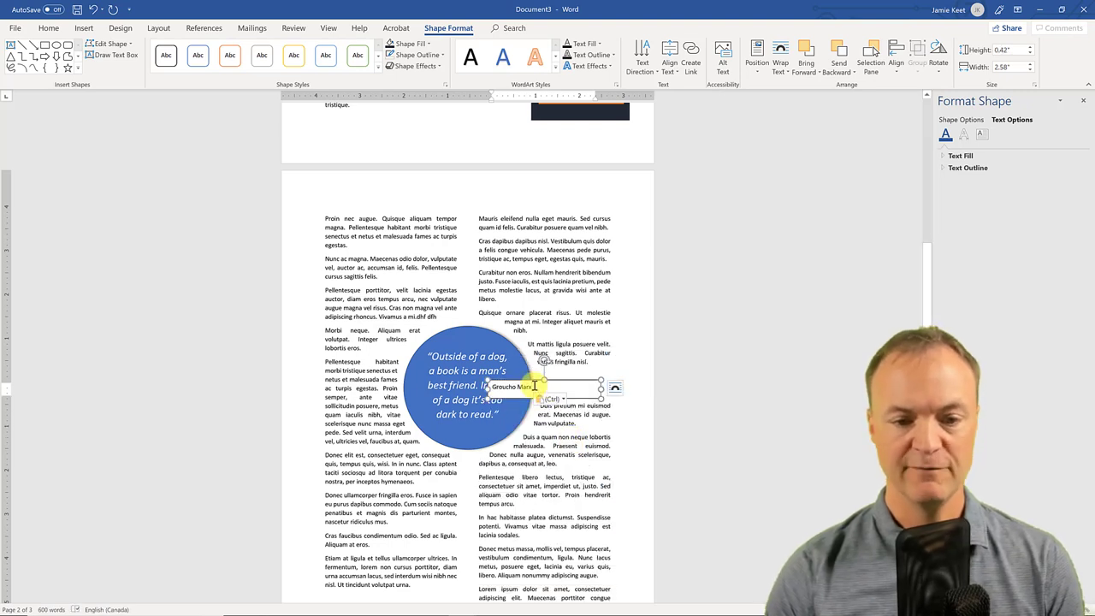
left_click_drag(522, 380, 502, 326)
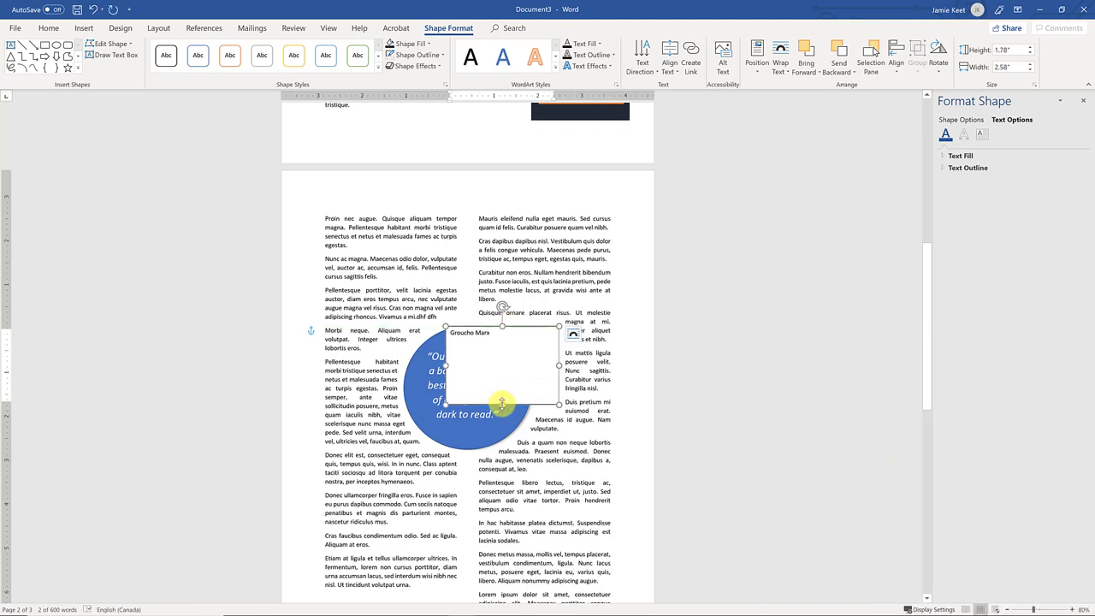
left_click_drag(502, 403, 501, 431)
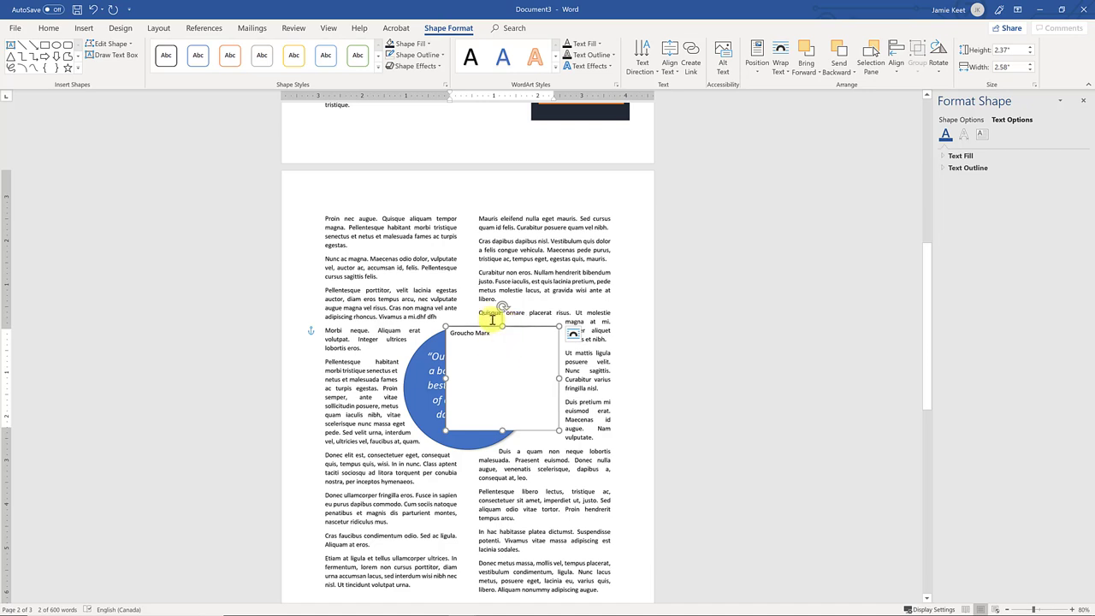
Try a white font color on the Groucho Marx text in the text box
left_click_drag(495, 334, 435, 325)
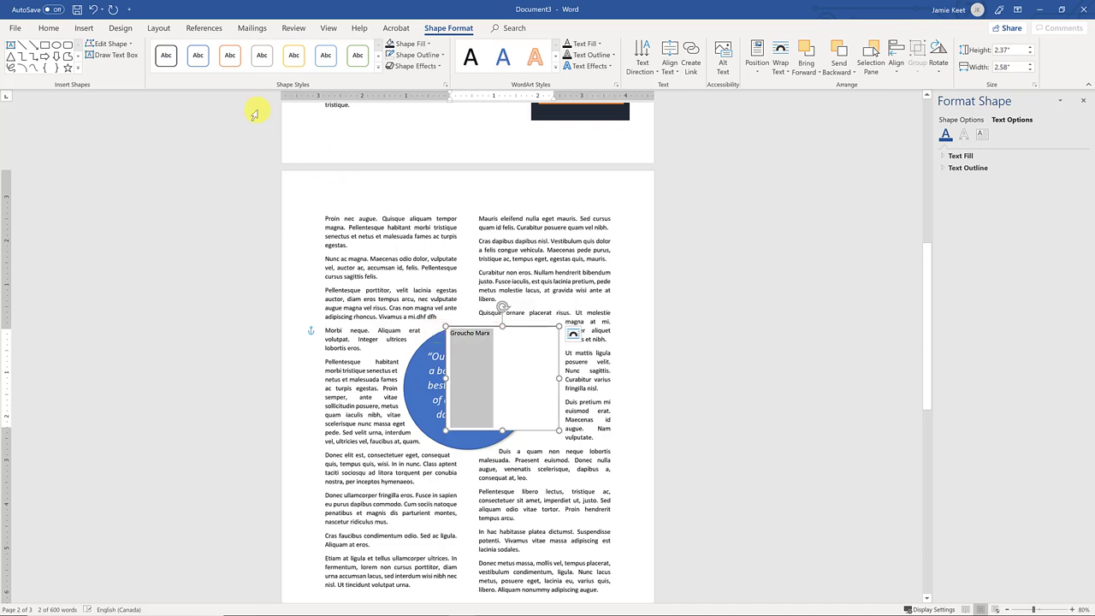
left_click(51, 29)
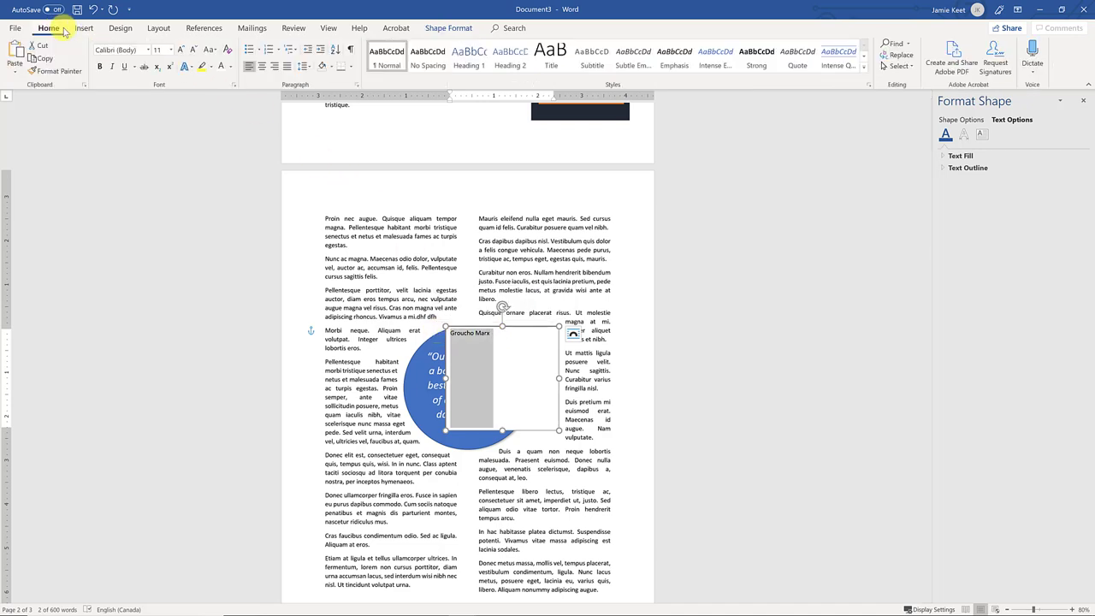
left_click(229, 68)
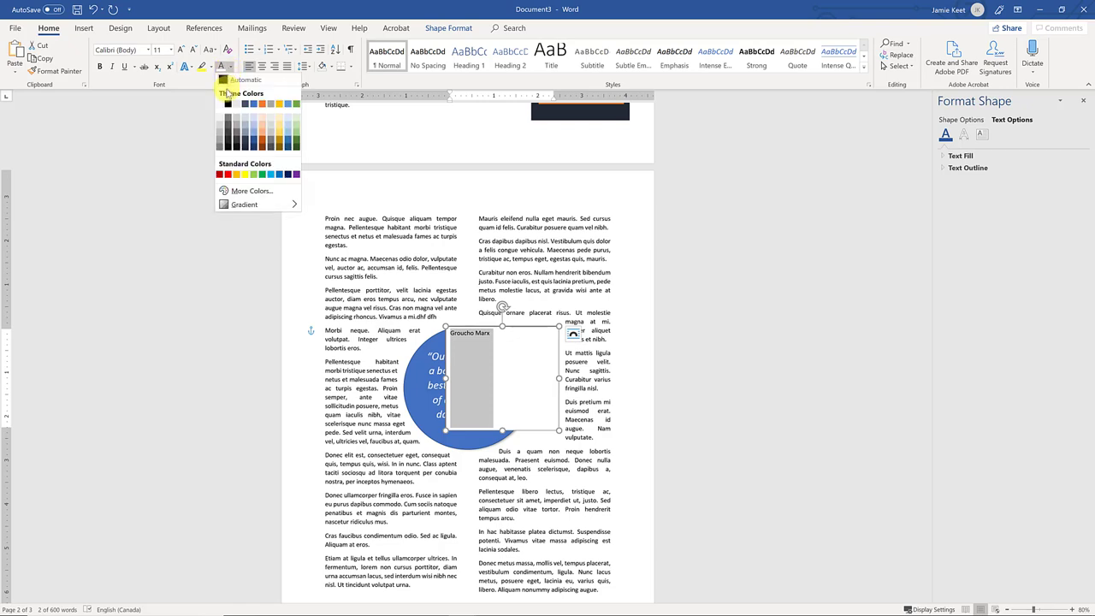
left_click(220, 105)
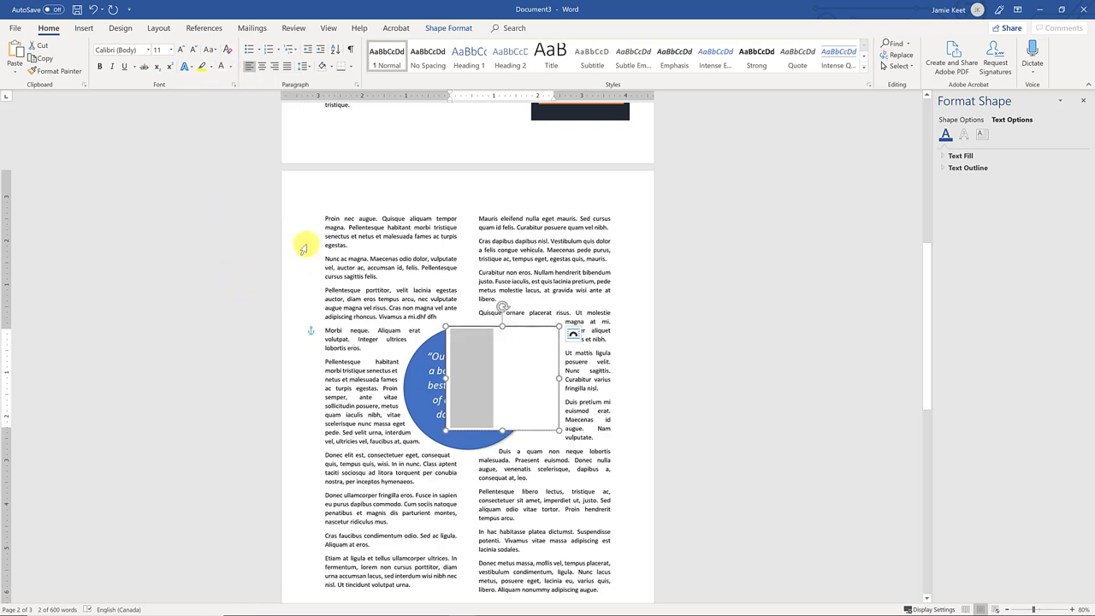
left_click(200, 224)
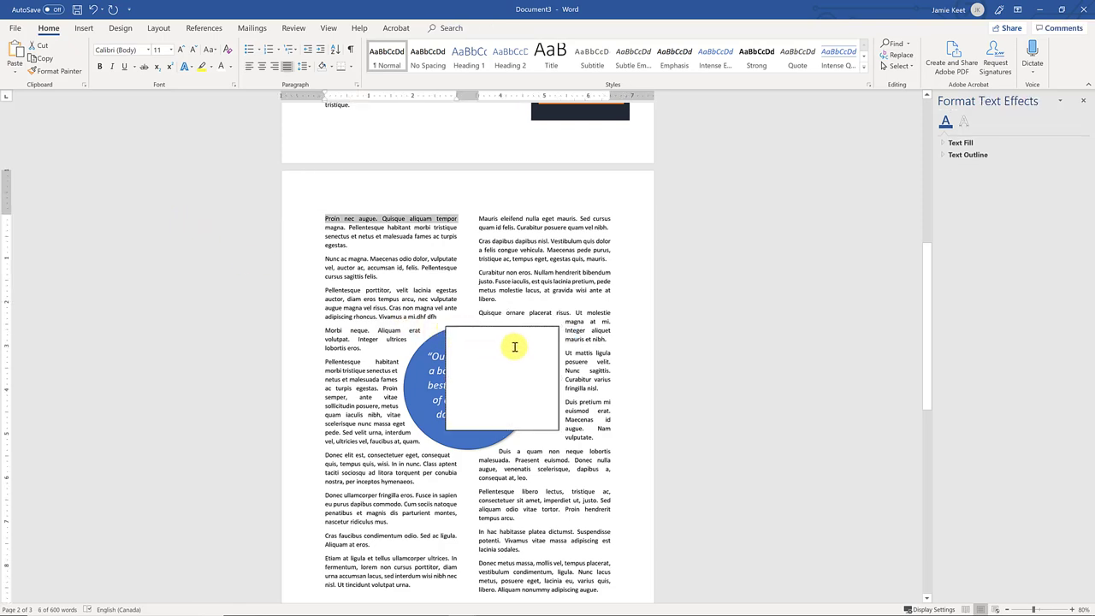
Apply the downward-arch Follow Path transform to the Groucho Marx text and rotate its box about 120° counterclockwise, bringing the name to the lower-right edge
triple_click(495, 331)
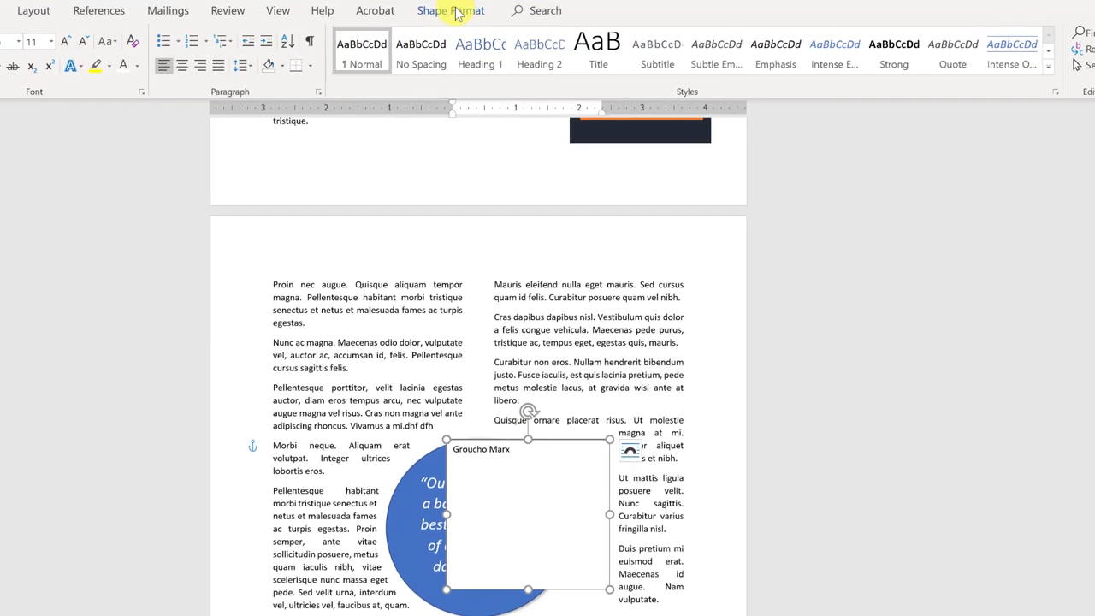
left_click(437, 11)
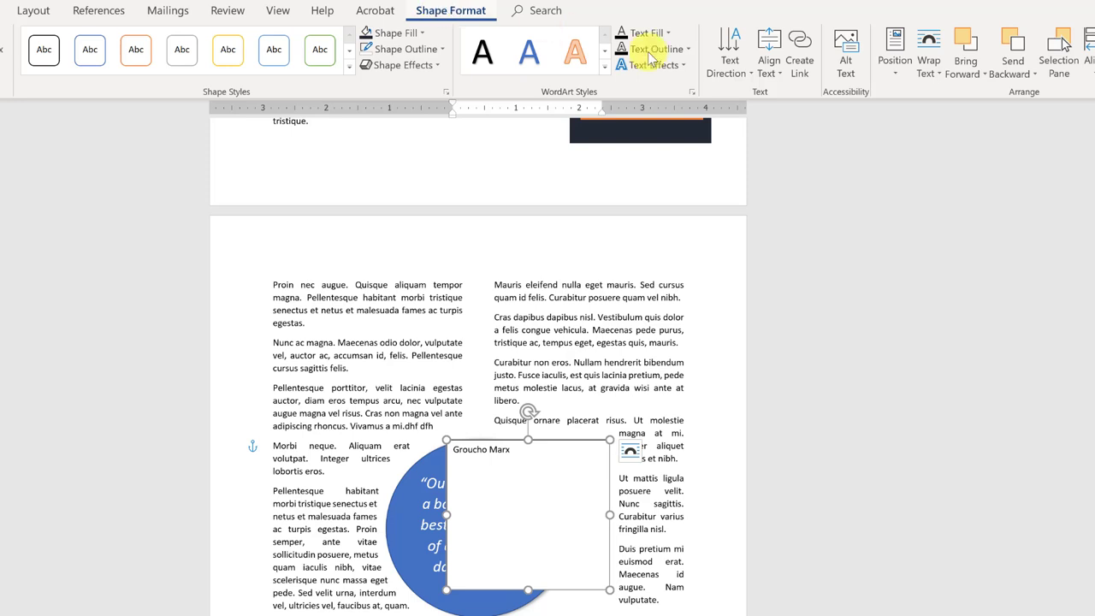
left_click(681, 67)
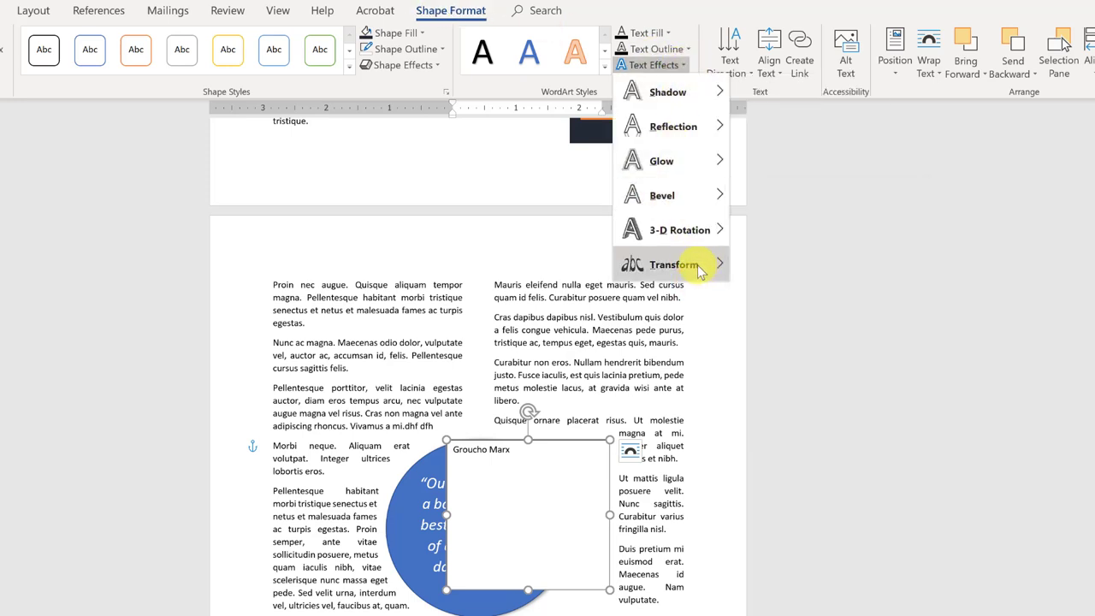
mouse_move(699, 270)
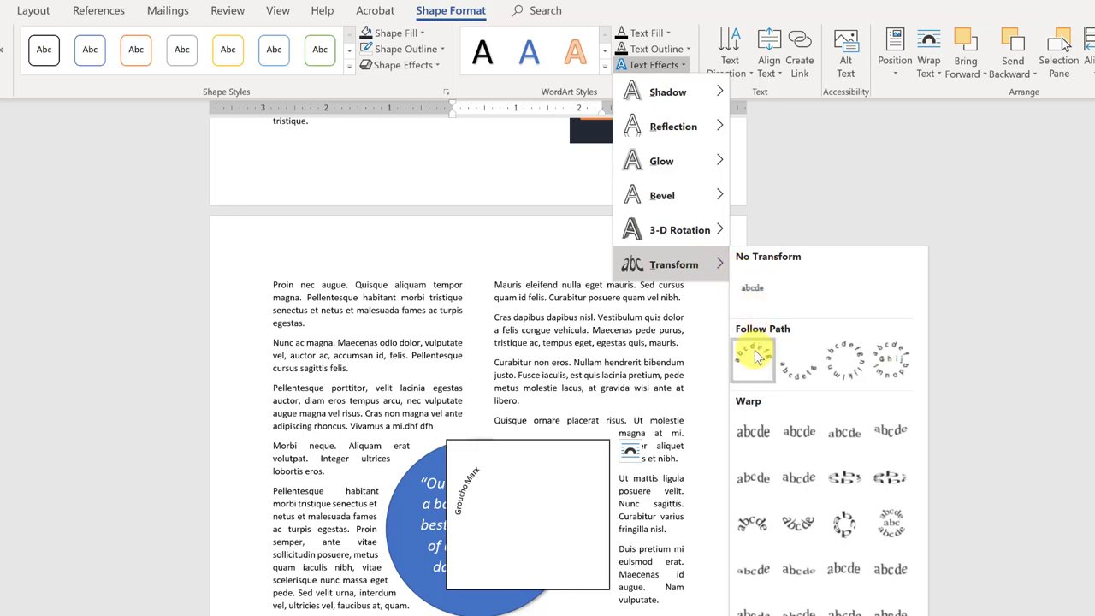
left_click(798, 369)
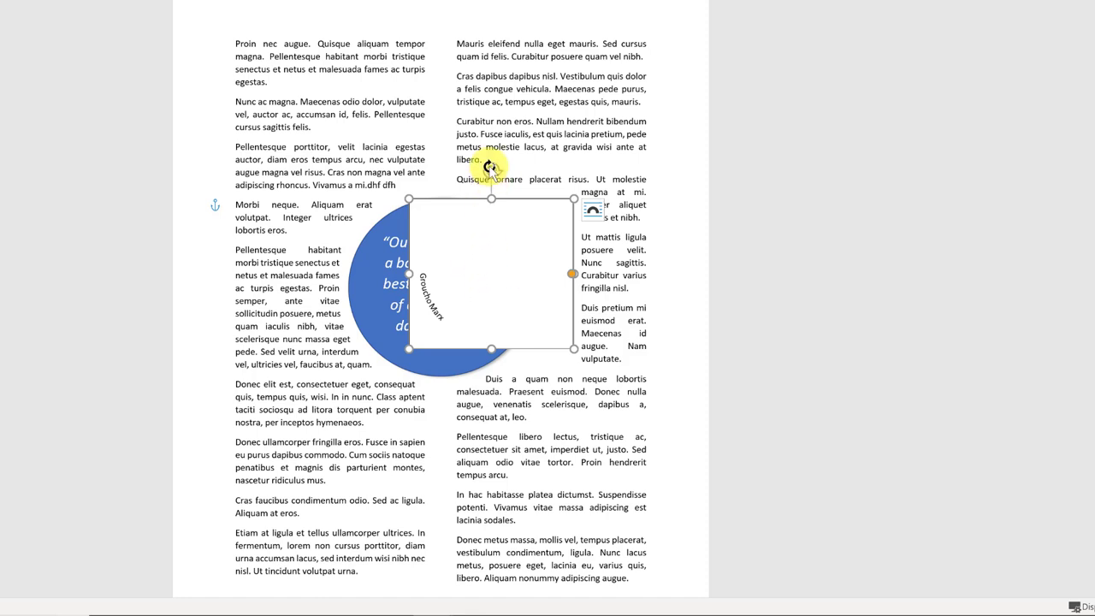
left_click_drag(488, 166, 430, 308)
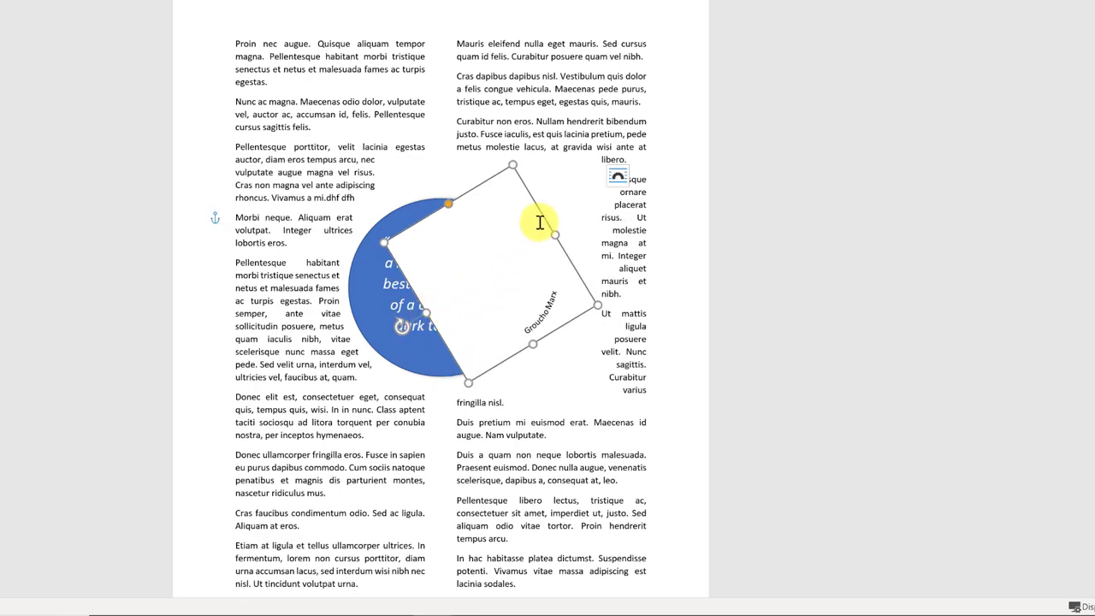
Set the rotated name box to tight text wrapping and move it so it is centered over the blue quote circle
left_click(617, 182)
left_click(698, 293)
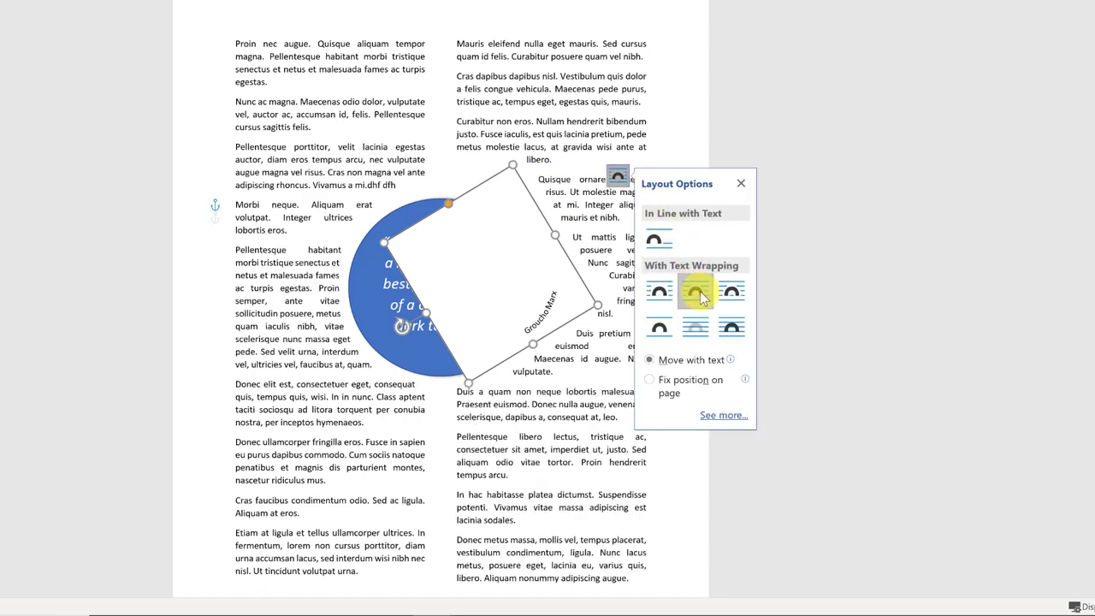
left_click(432, 329)
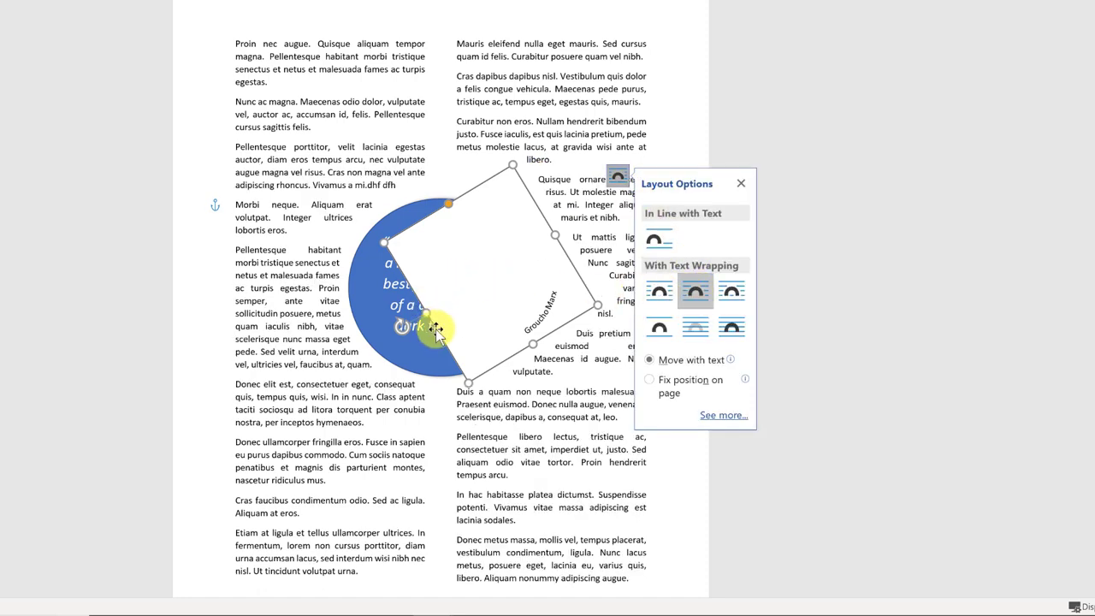
left_click_drag(434, 329, 390, 339)
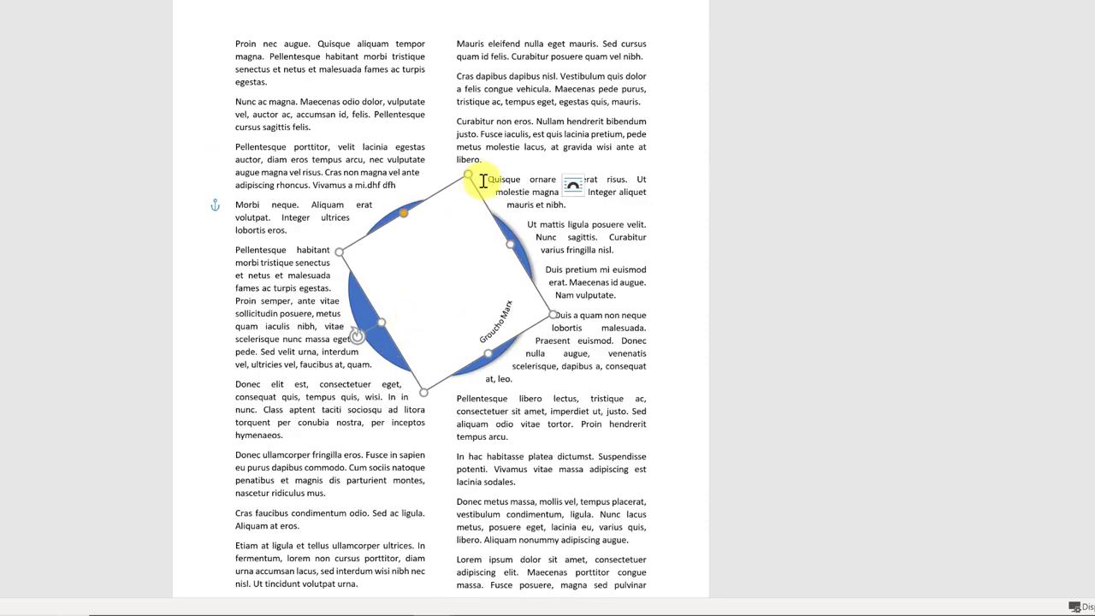
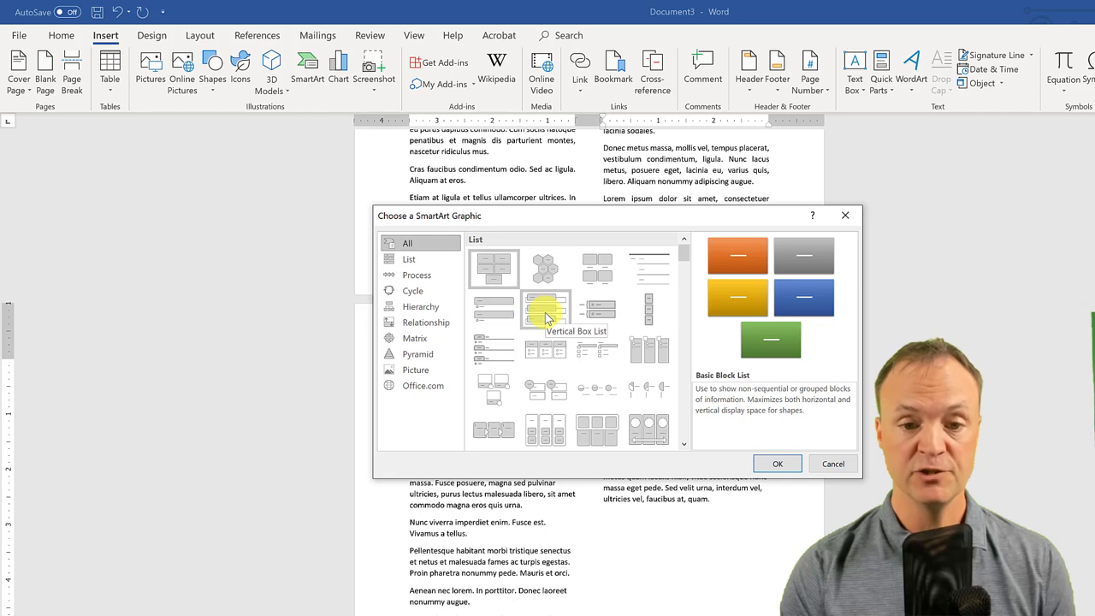
Insert a Vertical Box List SmartArt graphic and fill its three boxes with "This", "is an" and "Example"
left_click(546, 319)
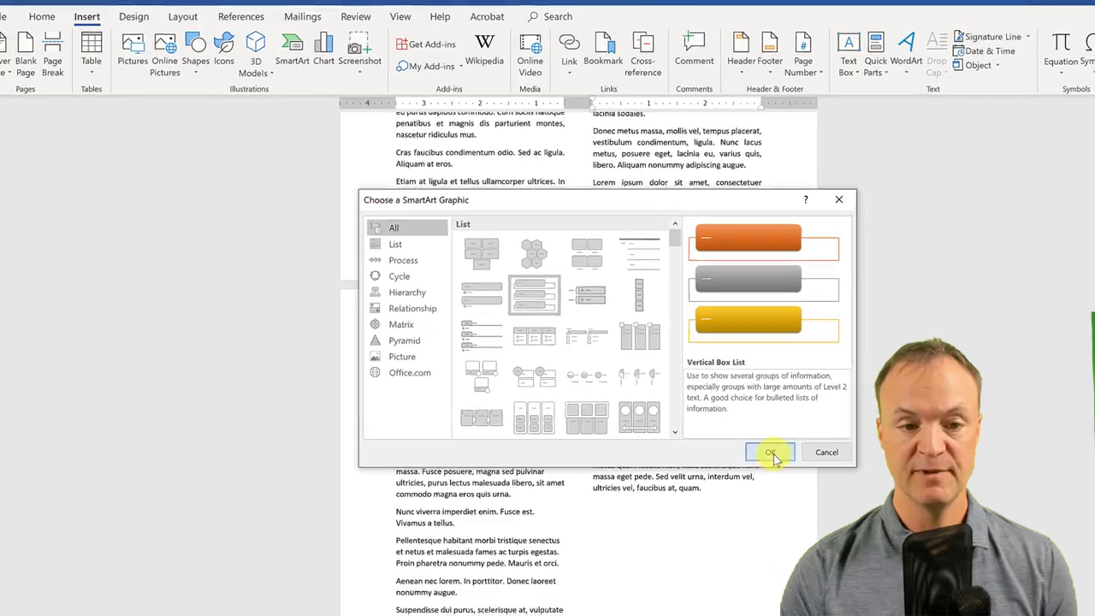
left_click(777, 464)
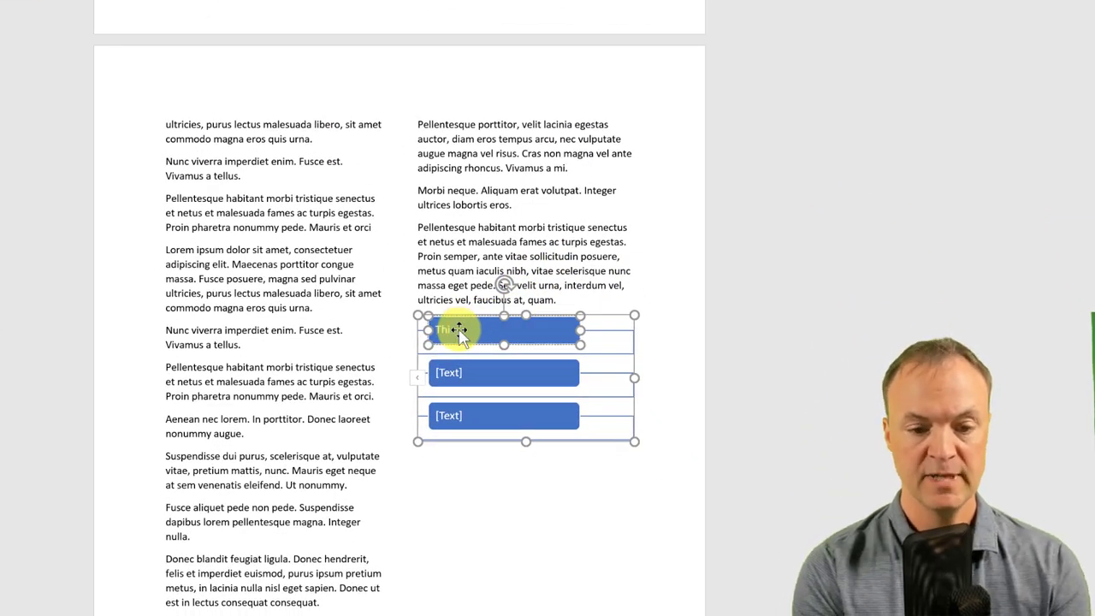
left_click(458, 375)
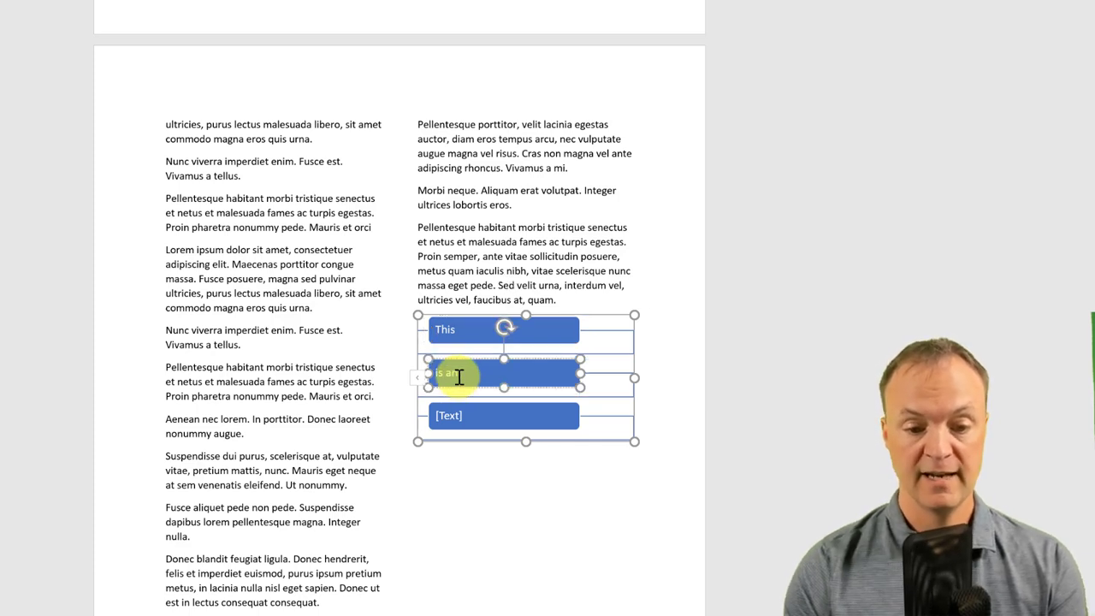
type("is an")
left_click(460, 418)
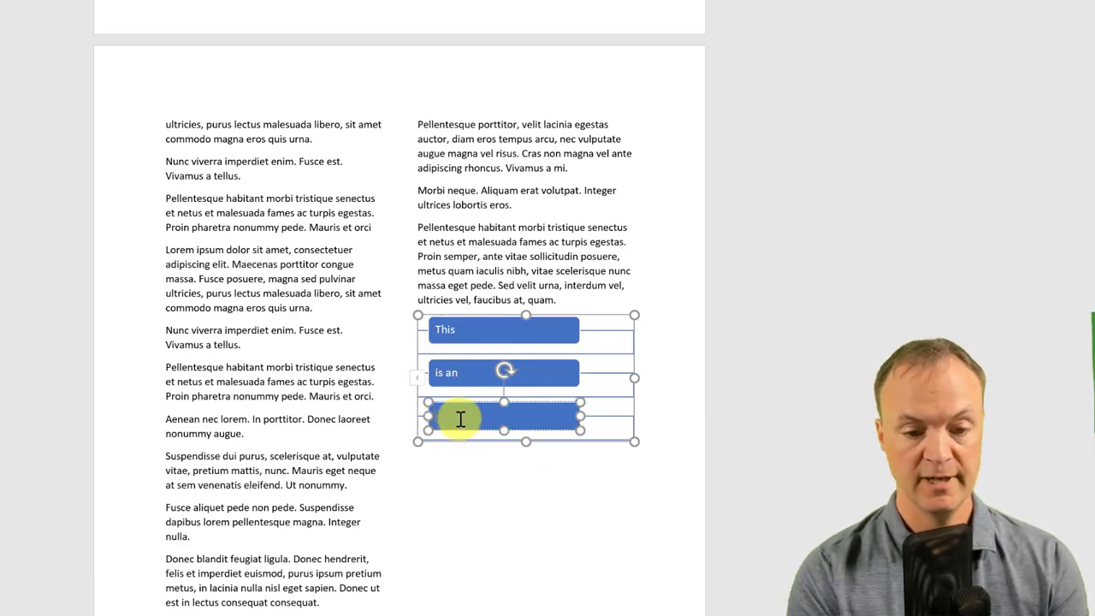
left_click(559, 512)
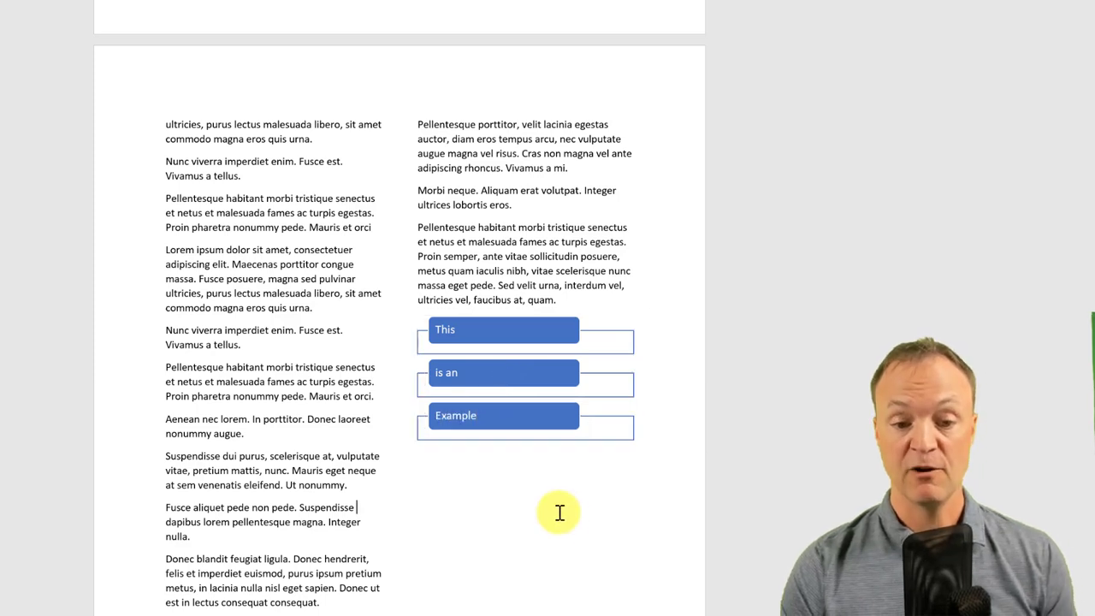
Try deleting the first box, "This", from the SmartArt list, and undo the deletion
left_click(496, 329)
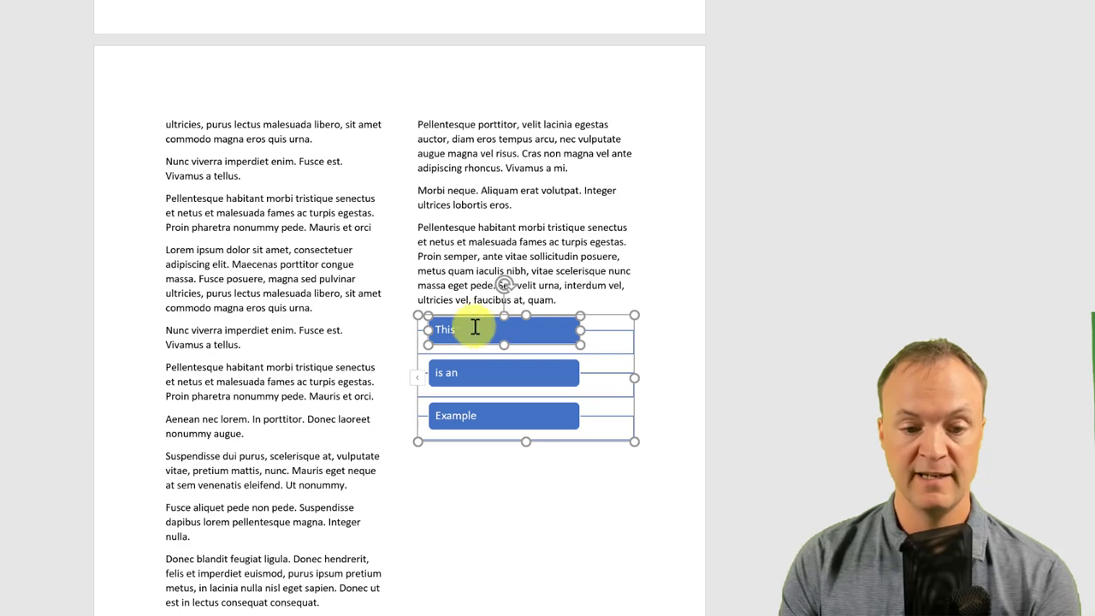
key("Delete")
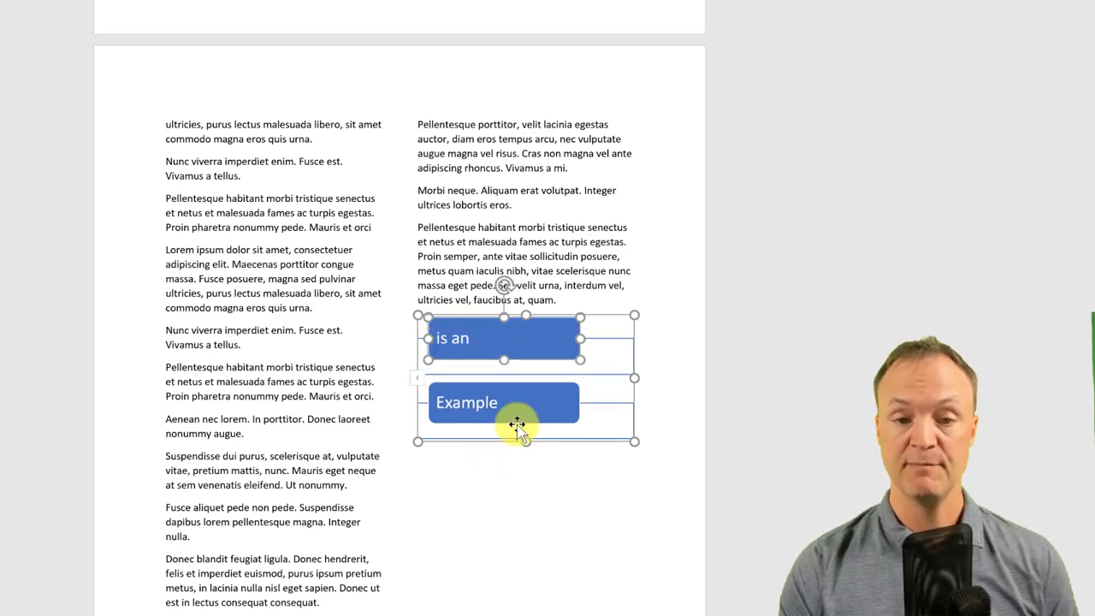
key("ctrl+z")
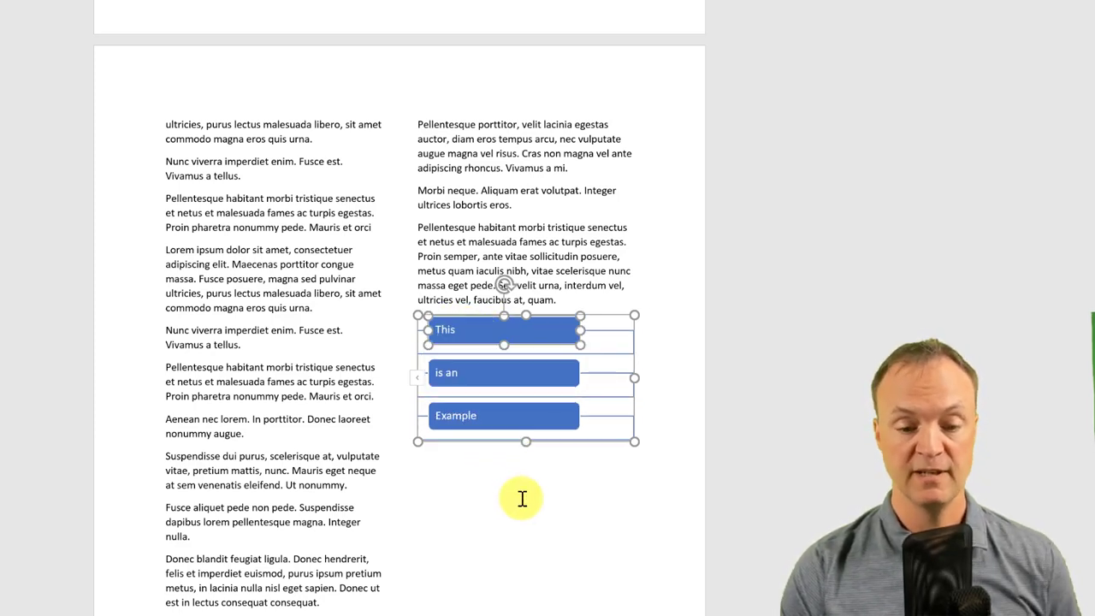
left_click(522, 499)
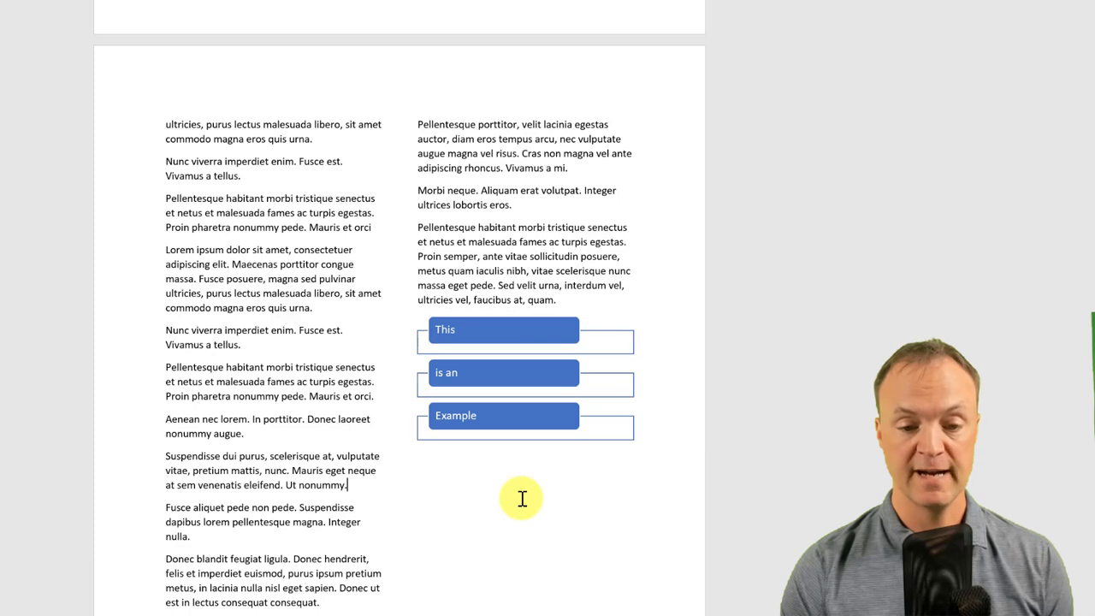
Try moving the SmartArt list into the first column's Lorem ipsum paragraph after "Maecenas", and undo the move
left_click(506, 438)
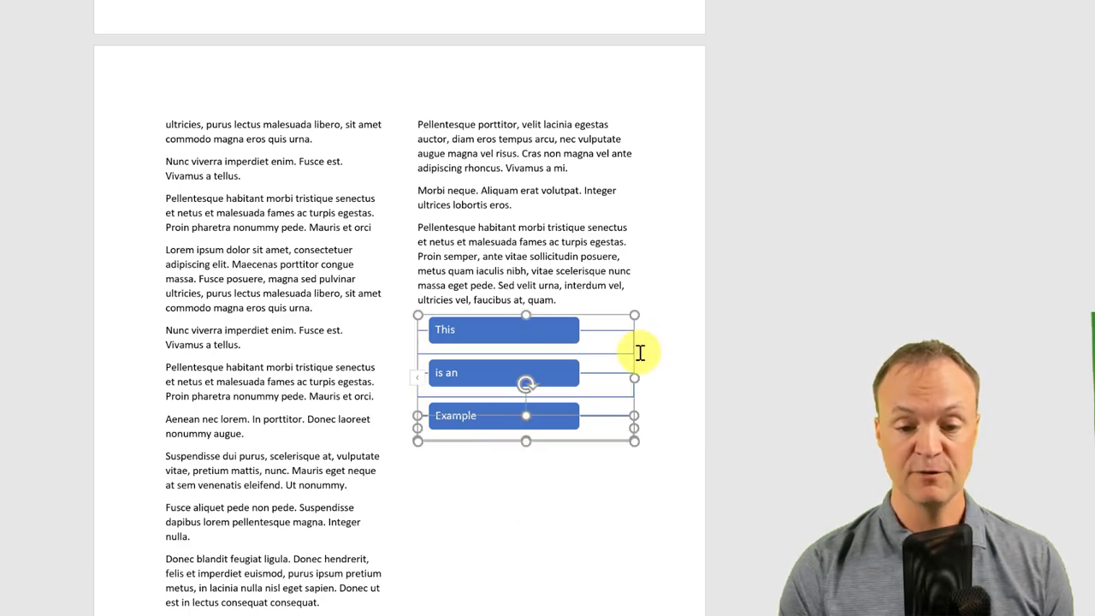
key("Escape")
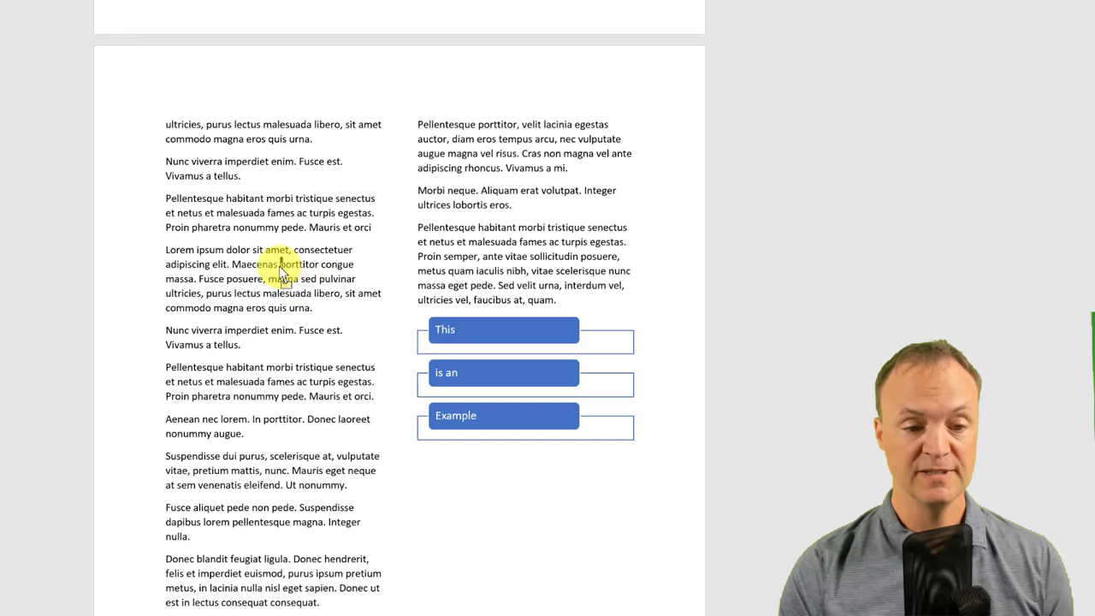
left_click_drag(281, 270, 282, 272)
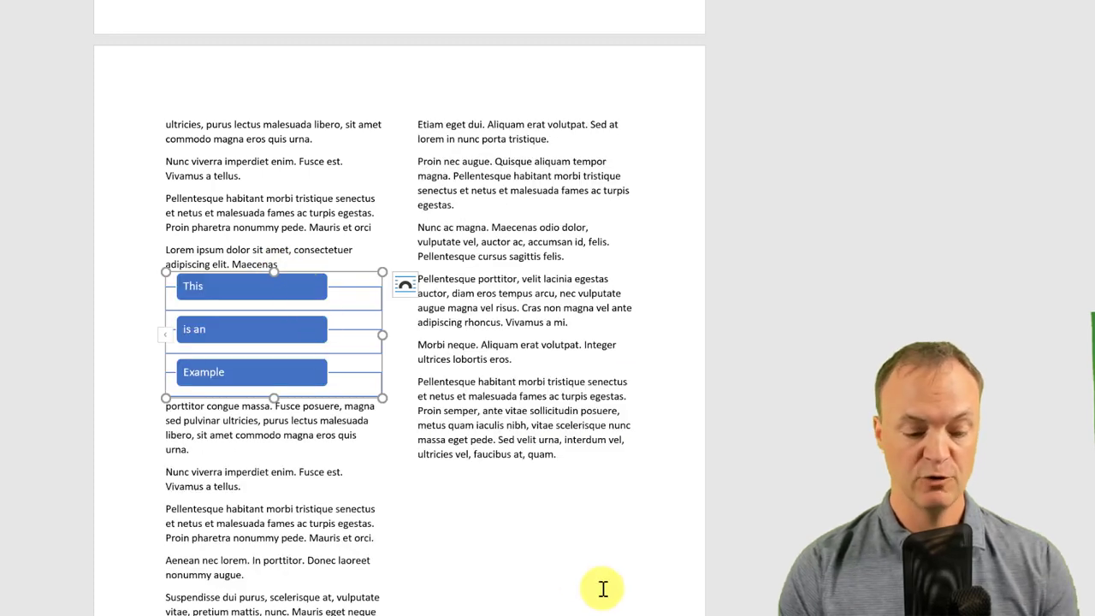
left_click(406, 289)
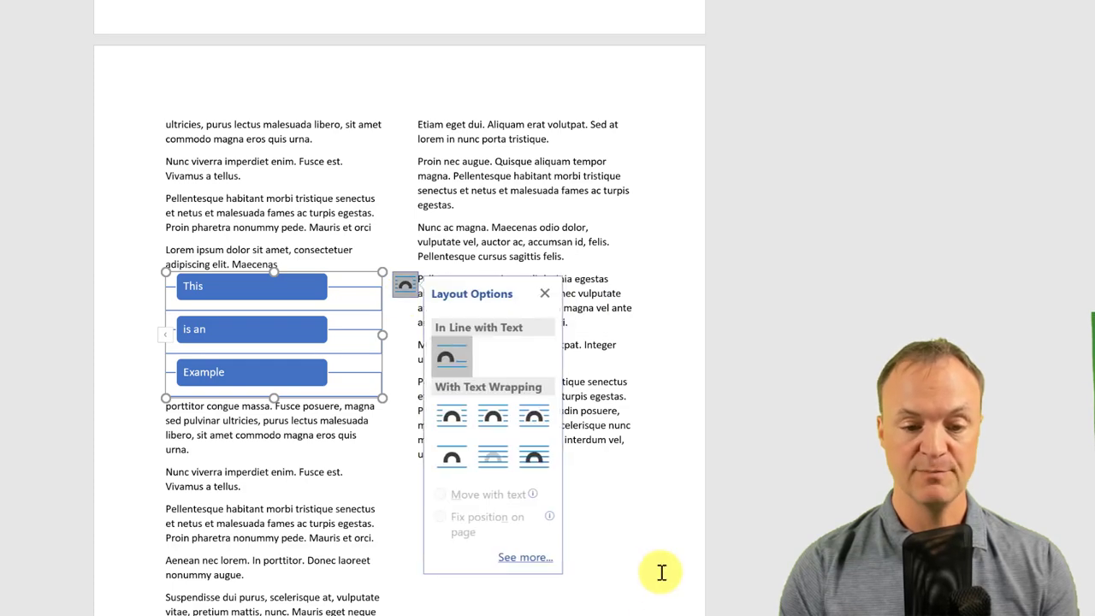
left_click(643, 506)
key("ctrl+z")
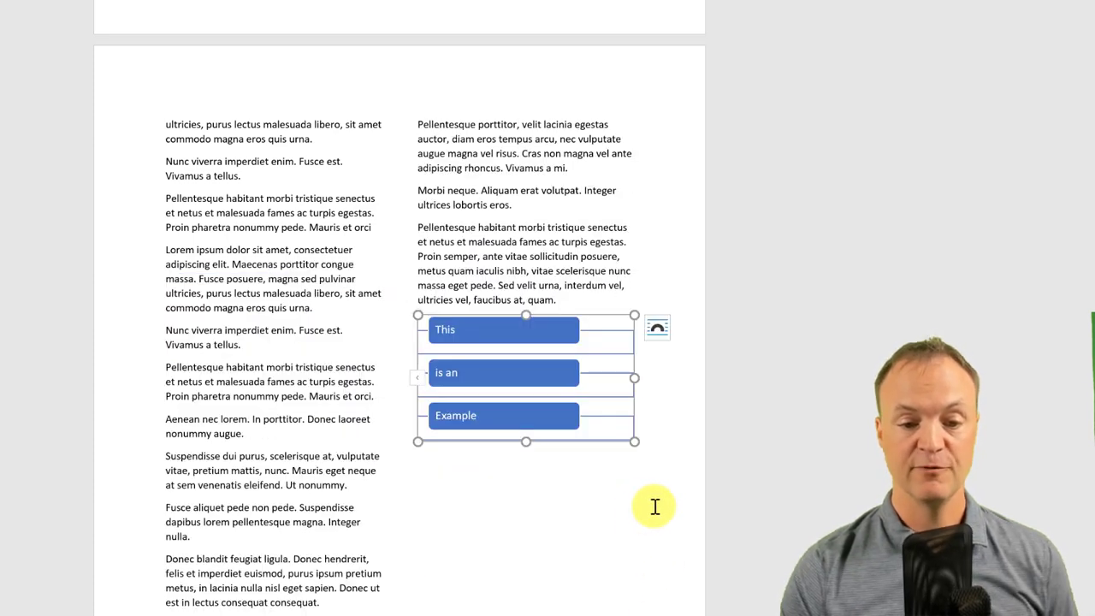
Apply the slanted, brick-like 3-D style to the three-box SmartArt list
left_click(501, 335)
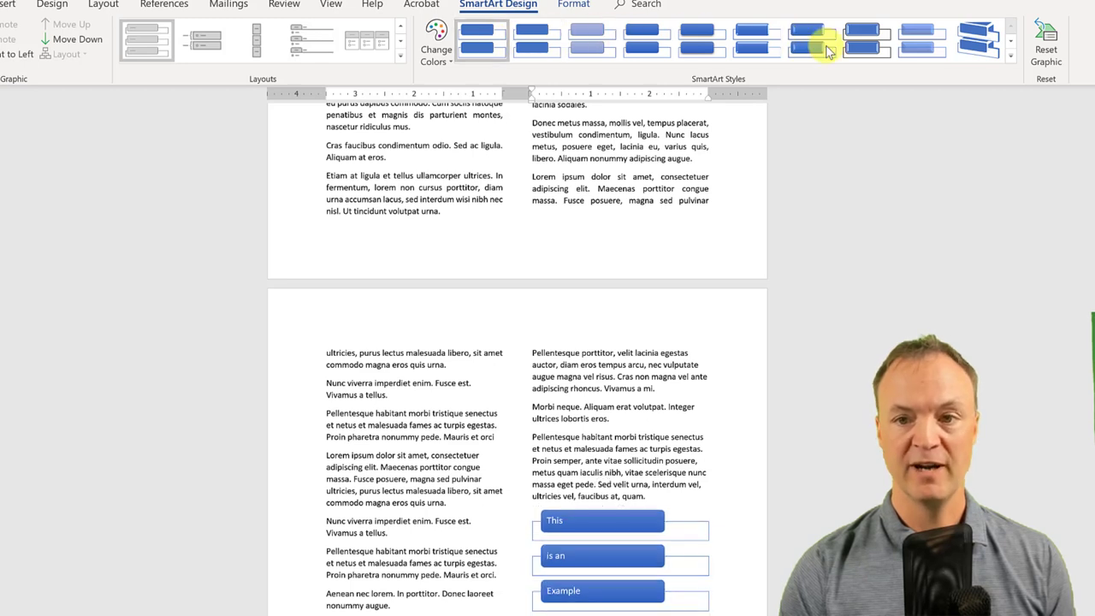
left_click(980, 50)
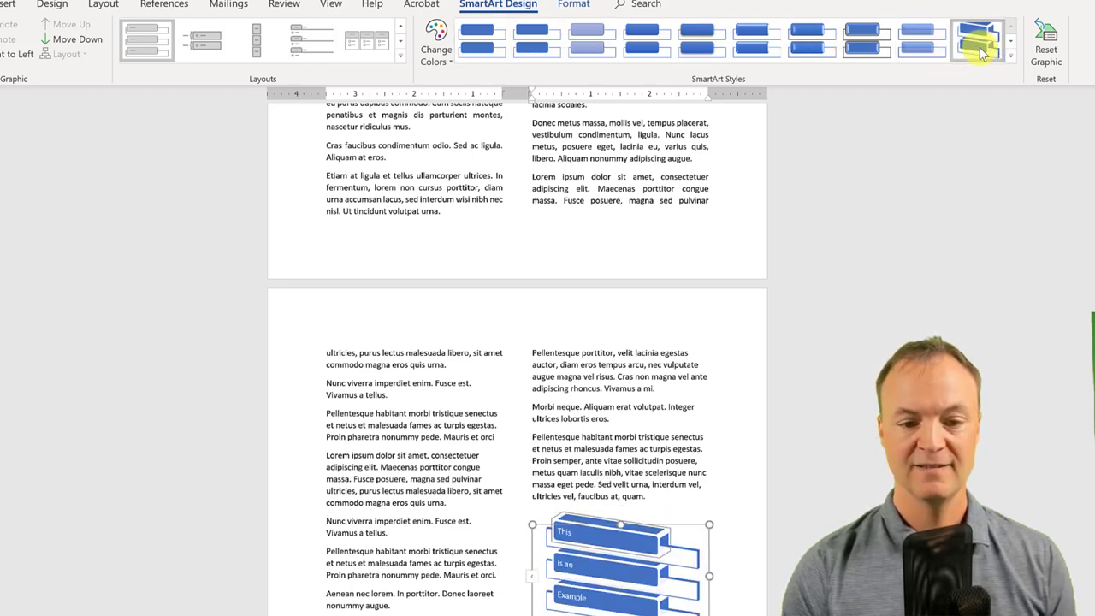
left_click(1010, 56)
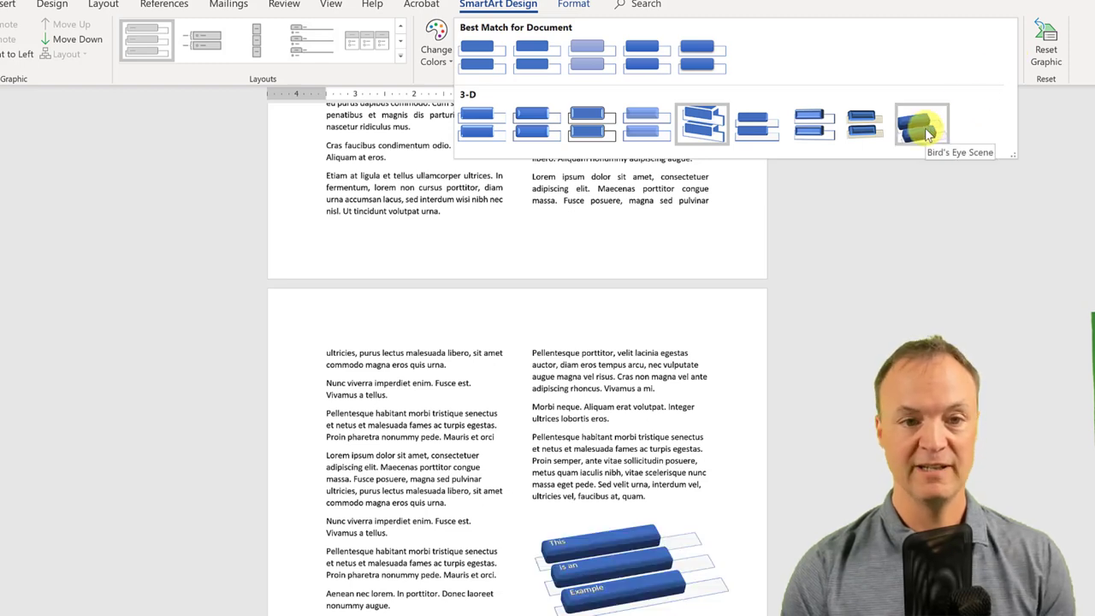
Change the SmartArt list's layout to the hexagon layout with picture placeholders from the Relationship category
left_click(400, 60)
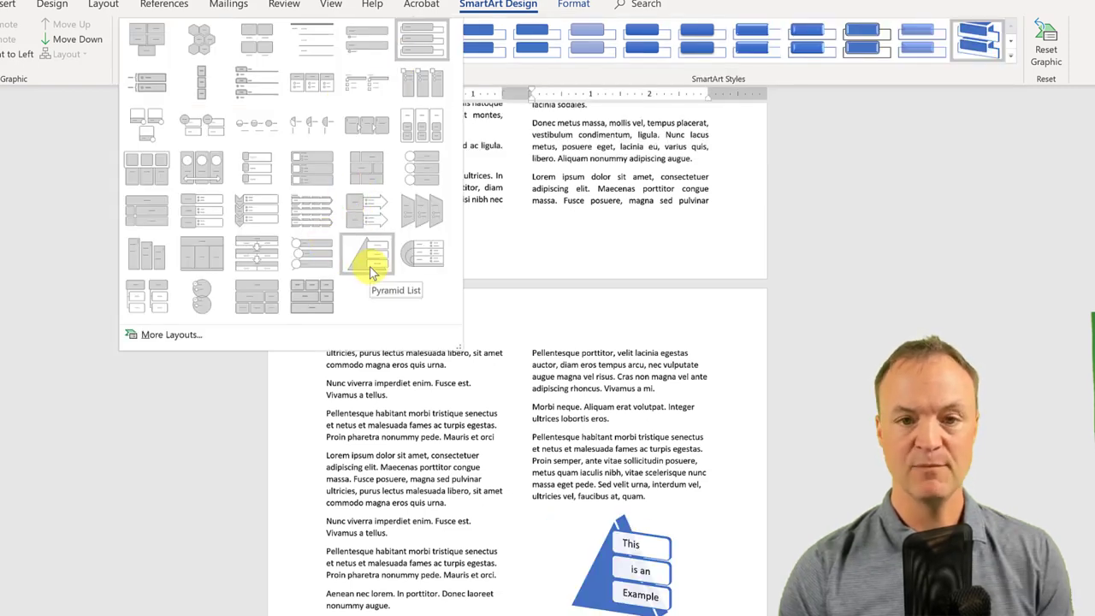
left_click(168, 335)
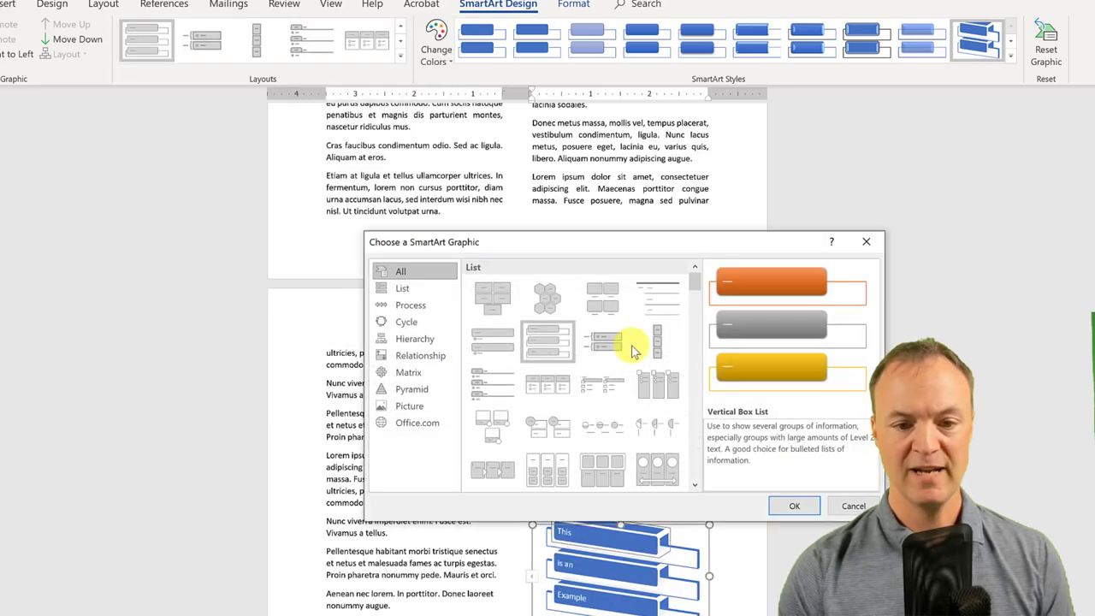
scroll(565, 402, "down", 3)
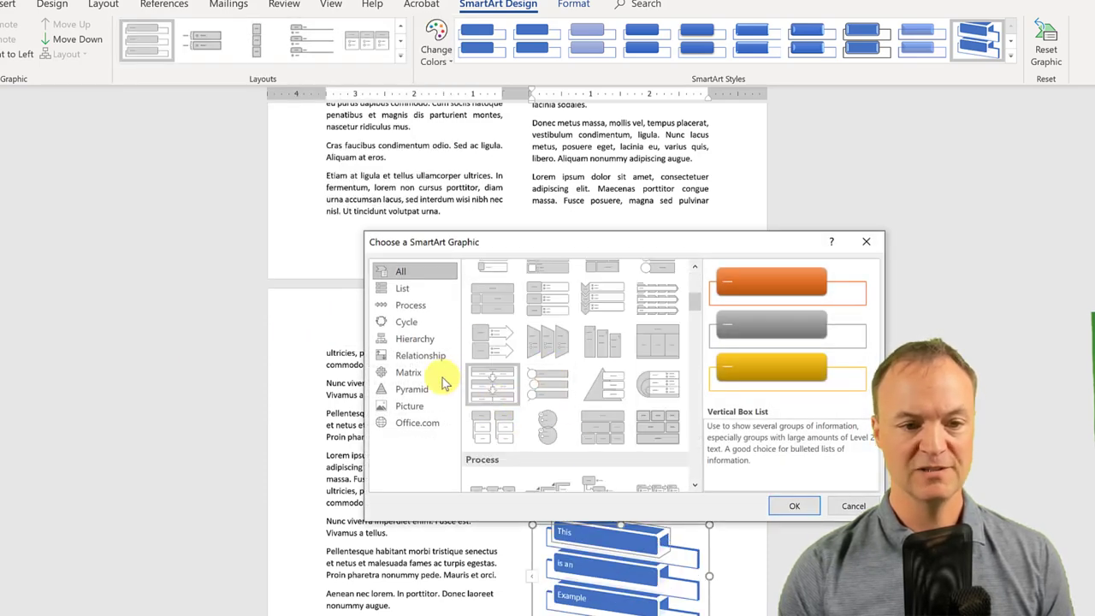
left_click(414, 355)
left_click(414, 342)
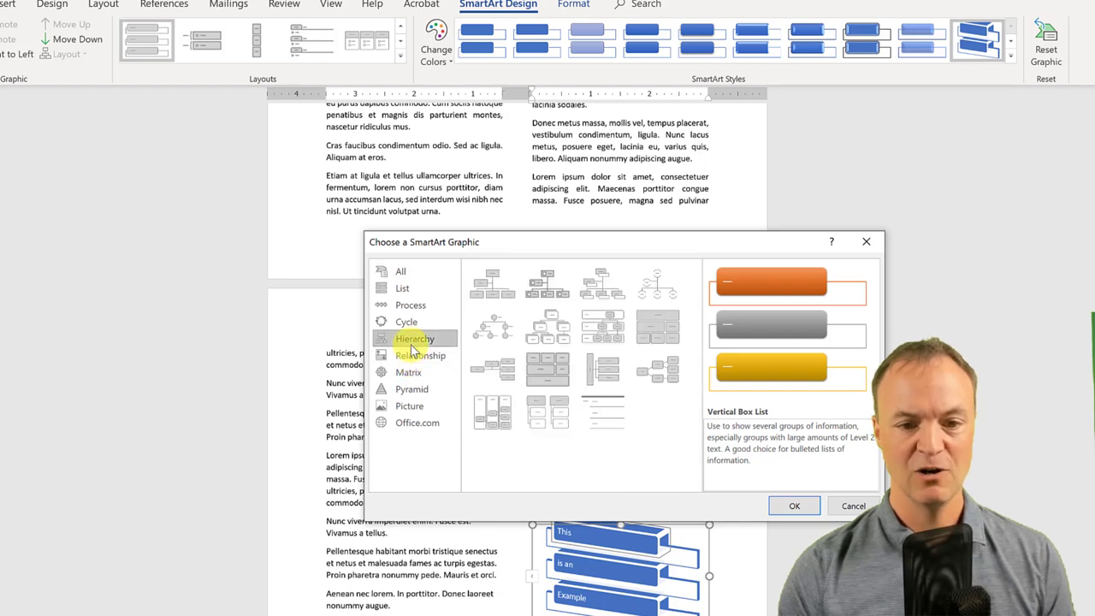
left_click(414, 358)
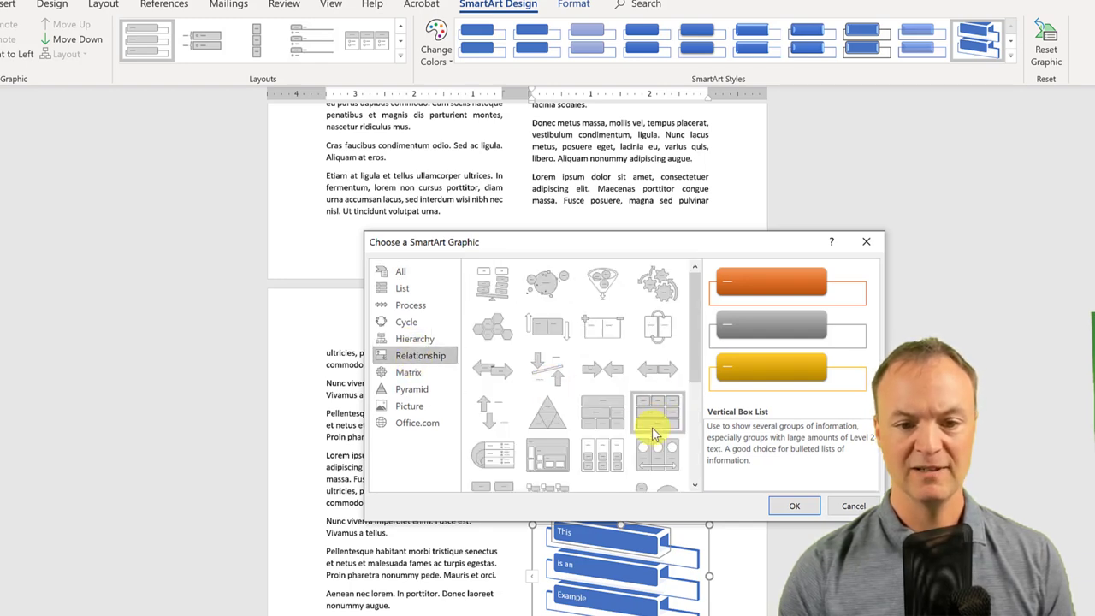
left_click(486, 330)
left_click(794, 506)
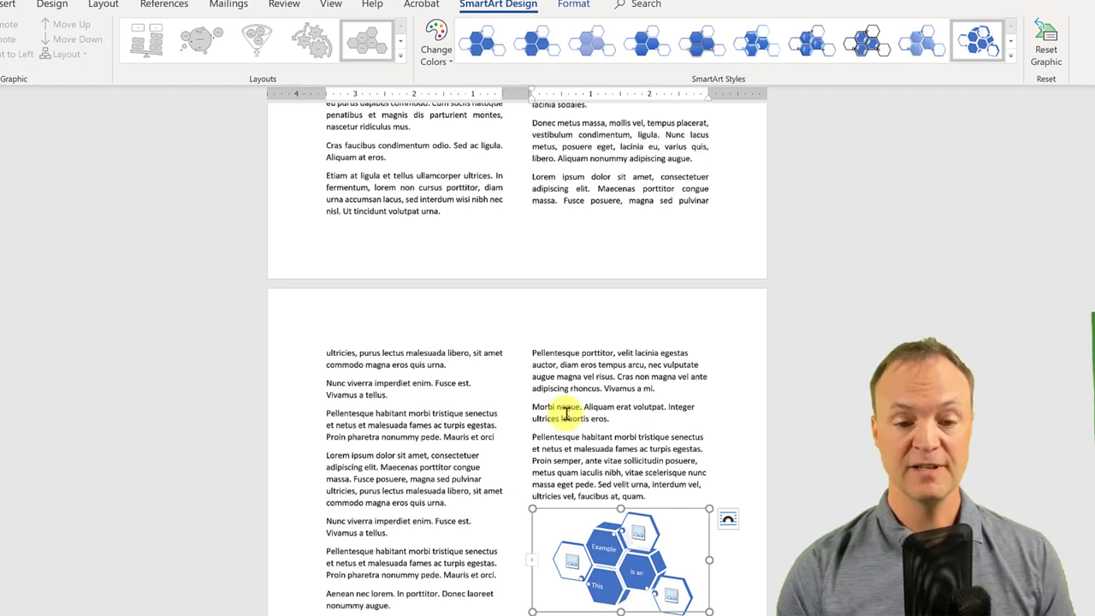
Recolor the hexagon SmartArt with the third Colorful variation, and replace that with the third green Accent 6 variation
left_click(449, 55)
left_click(556, 190)
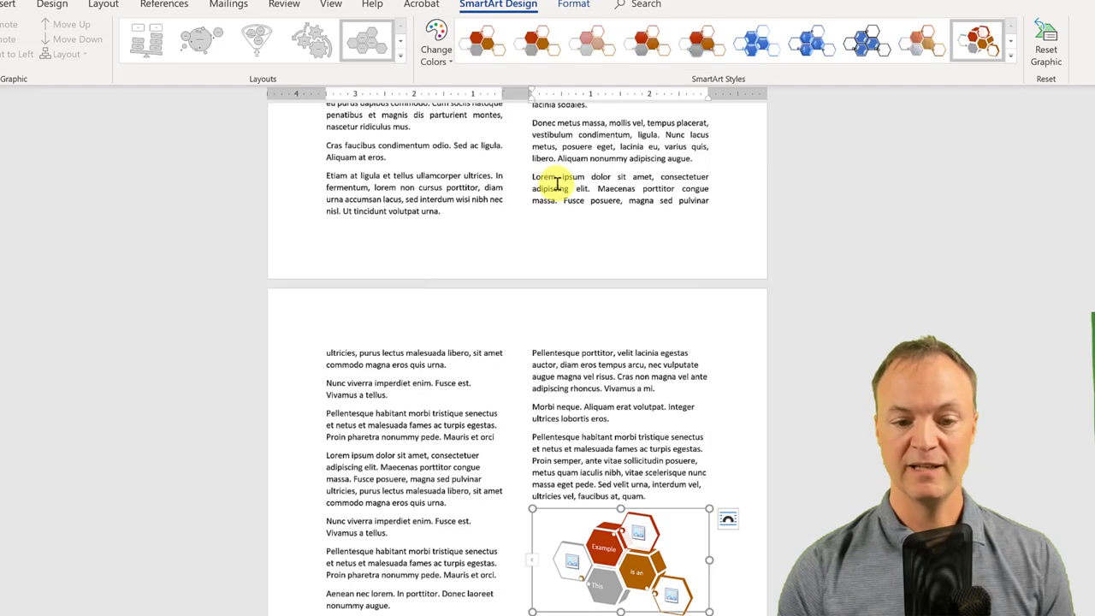
left_click(450, 53)
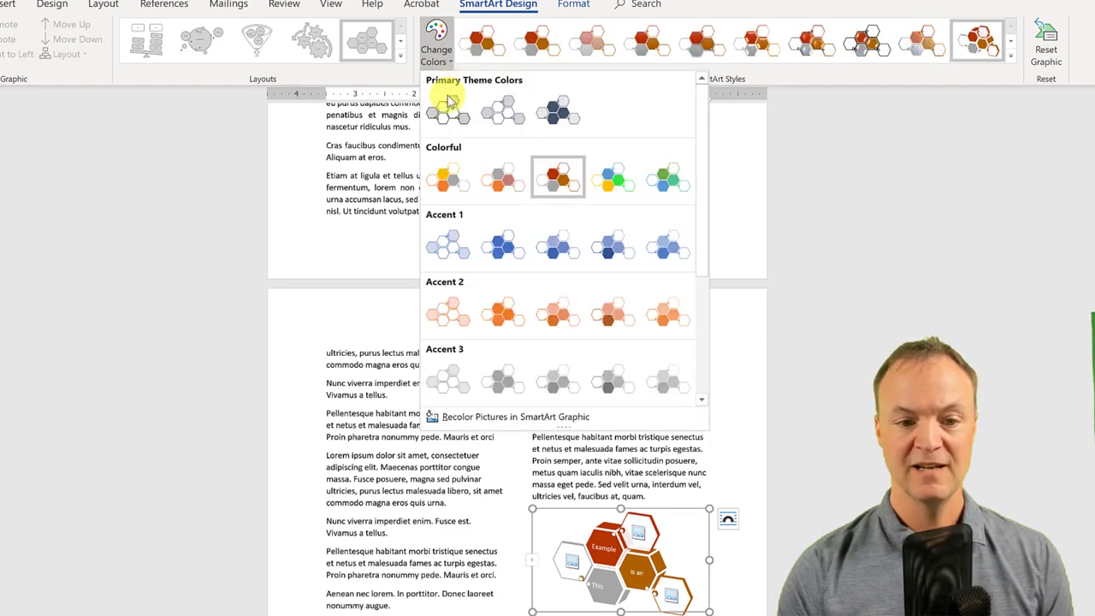
scroll(487, 231, "down", 3)
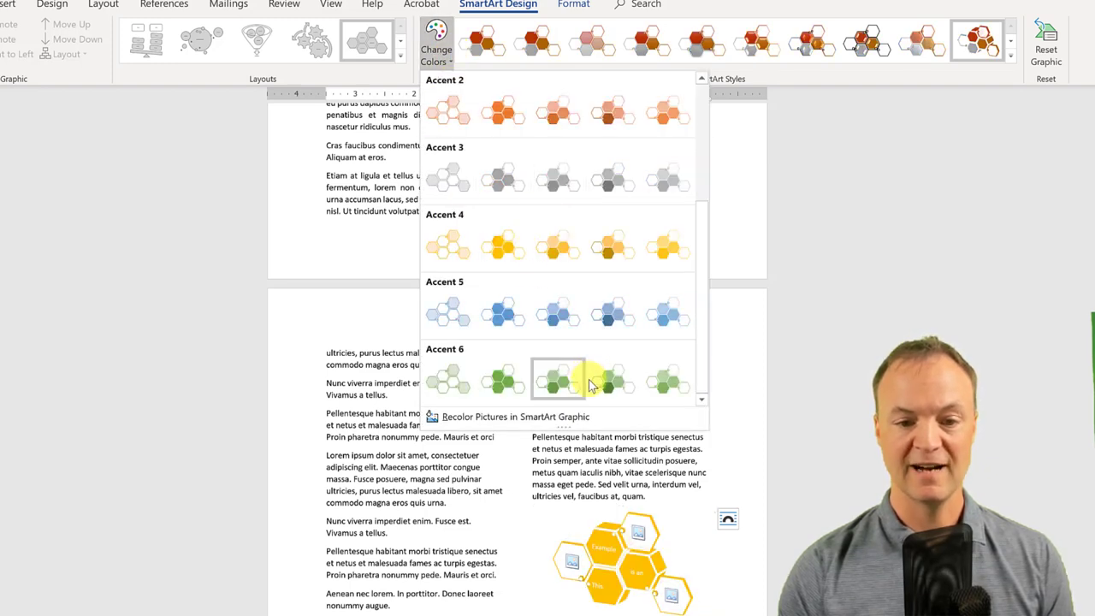
left_click(555, 379)
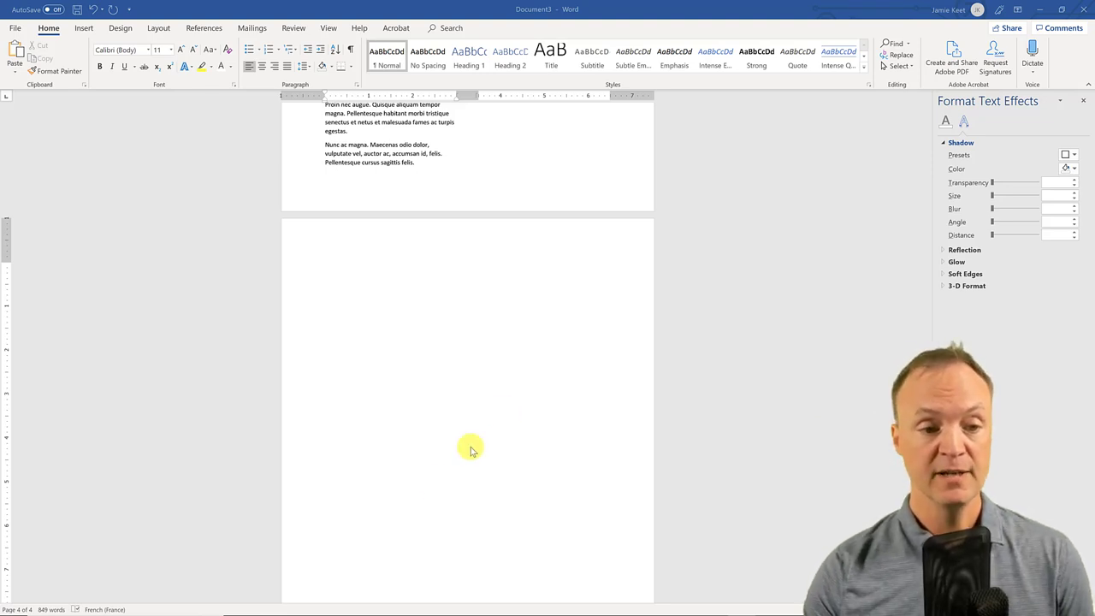
Place the cursor at the start of the blank fourth page and open the online video dialog
left_click(333, 280)
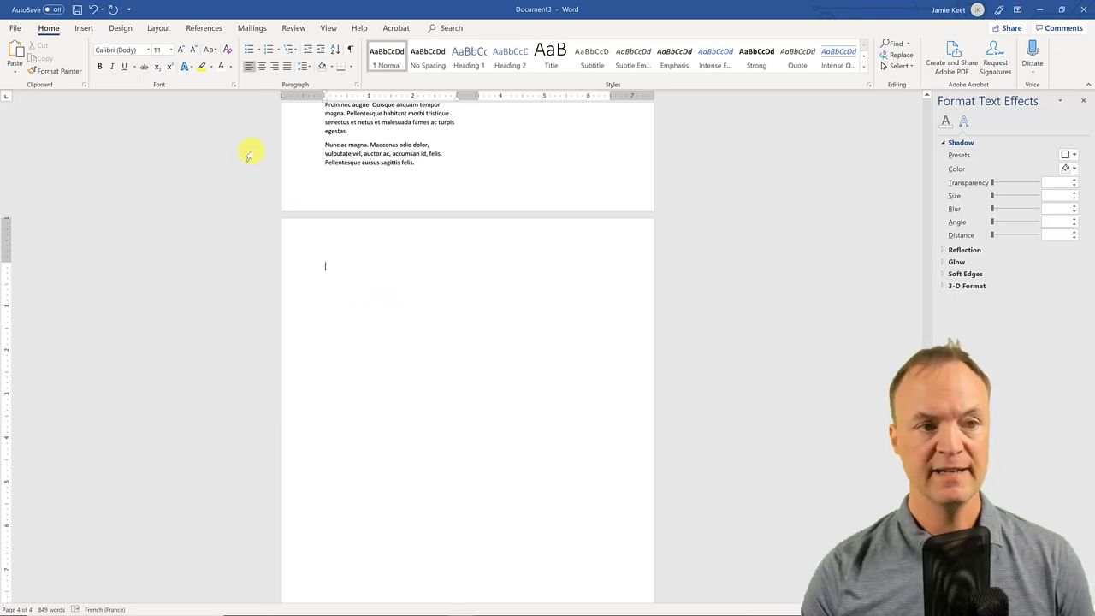
left_click(84, 28)
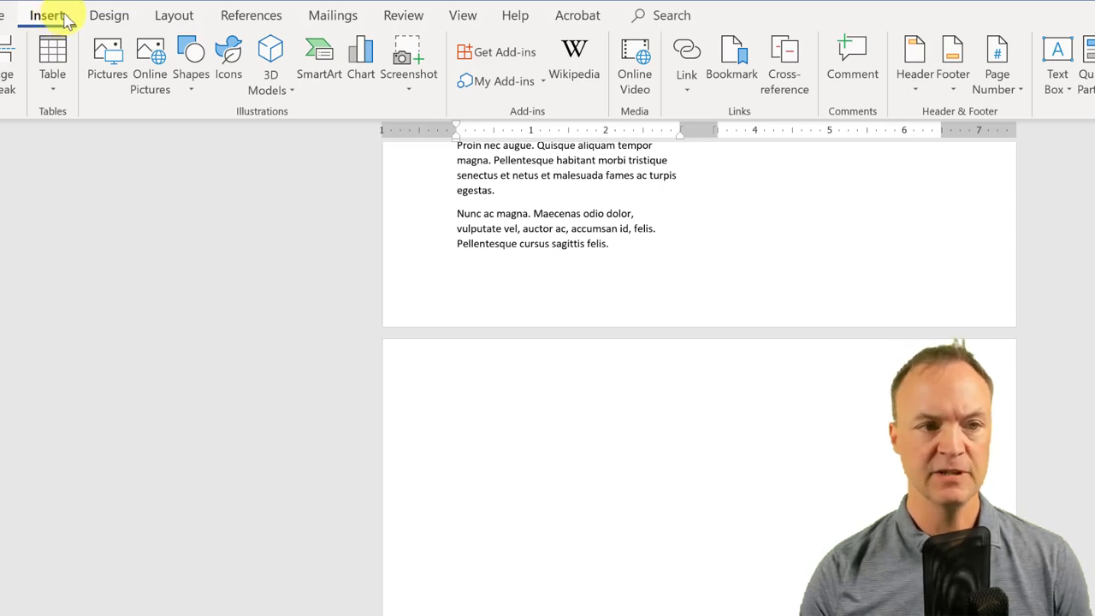
left_click(642, 91)
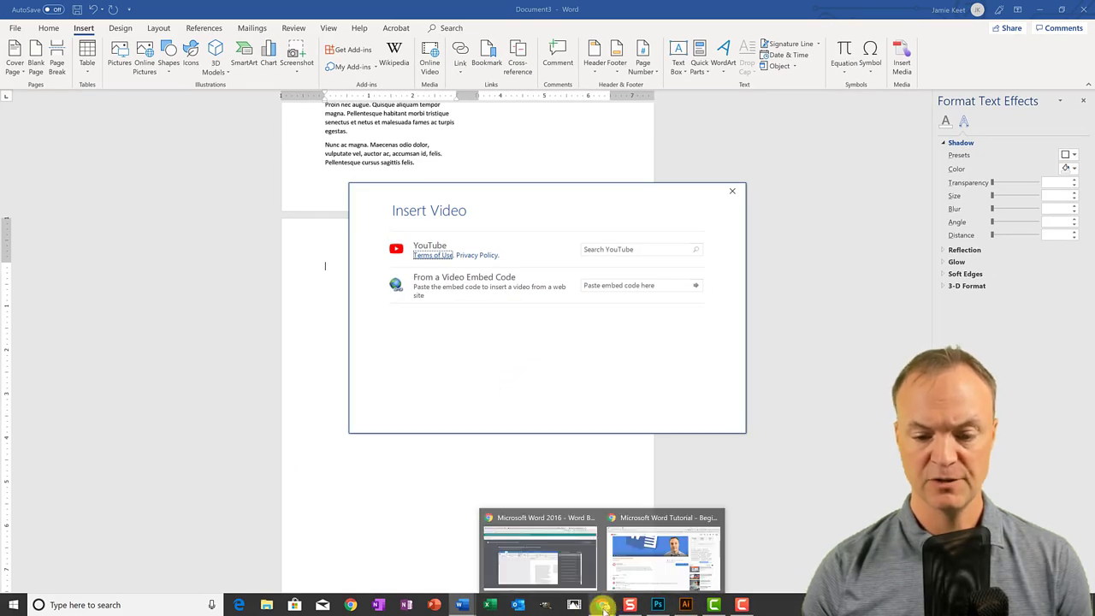
Switch to Chrome and copy the embed code of the YouTube video "Microsoft Word Tutorial - Beginners Level 1"
left_click(604, 604)
left_click(639, 571)
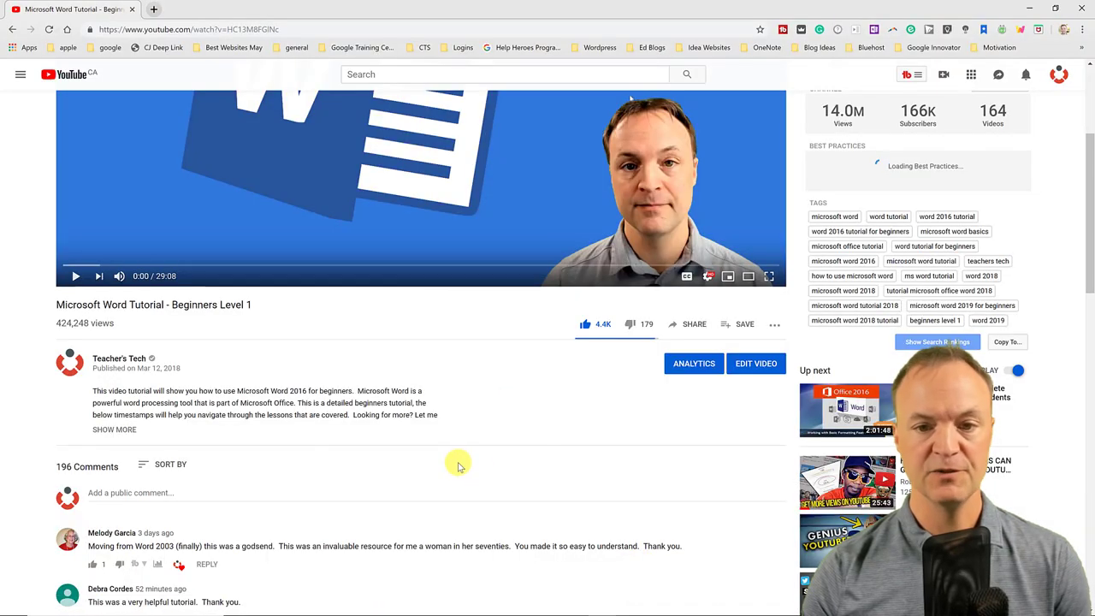
scroll(458, 466, "up", 1)
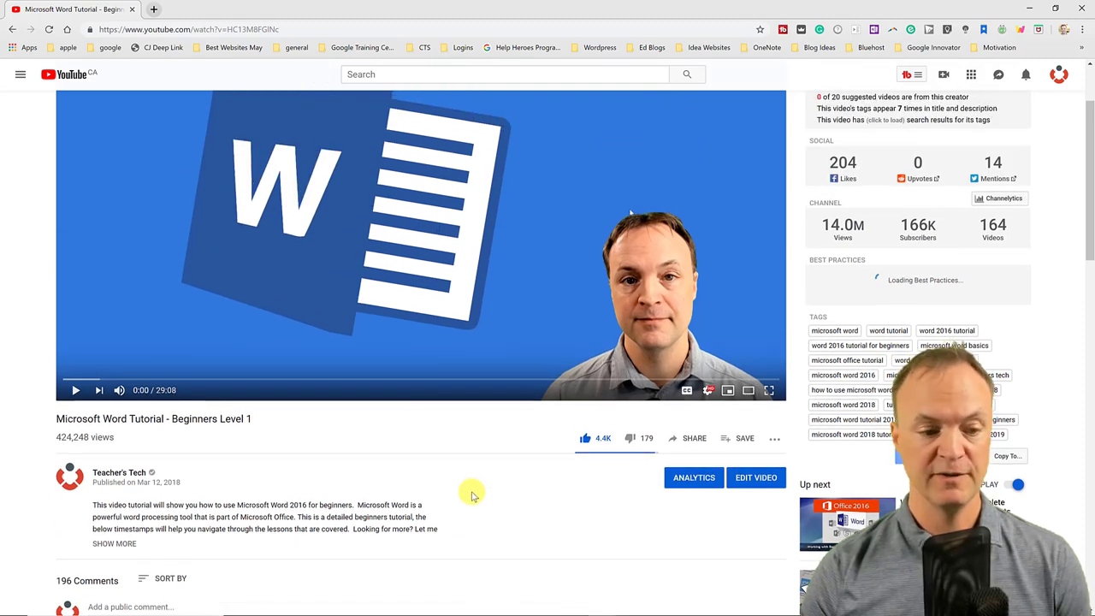
scroll(471, 494, "down", 1)
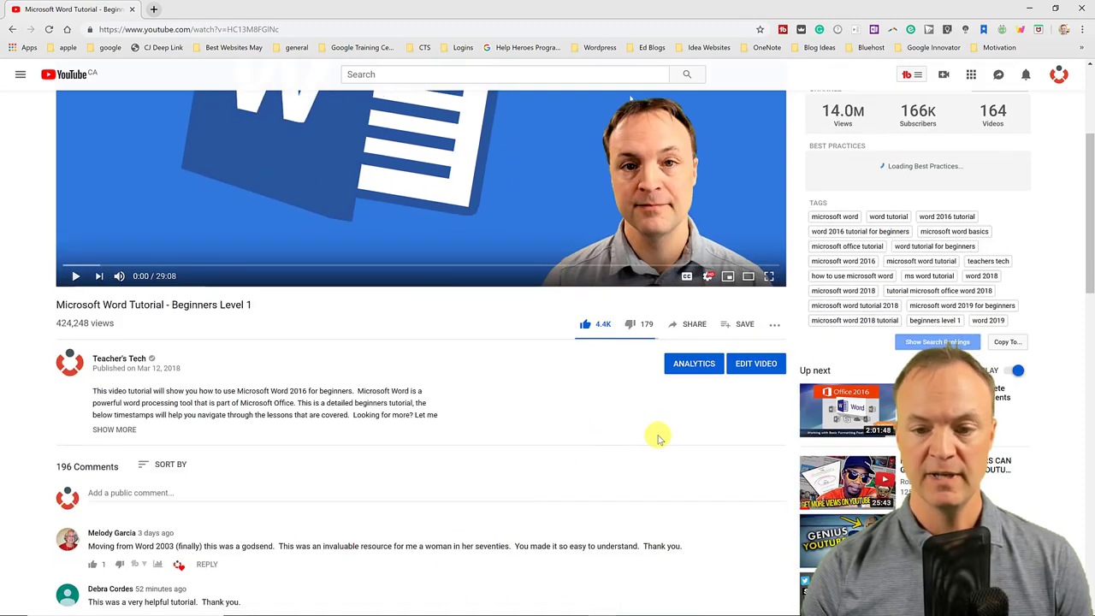
left_click(698, 332)
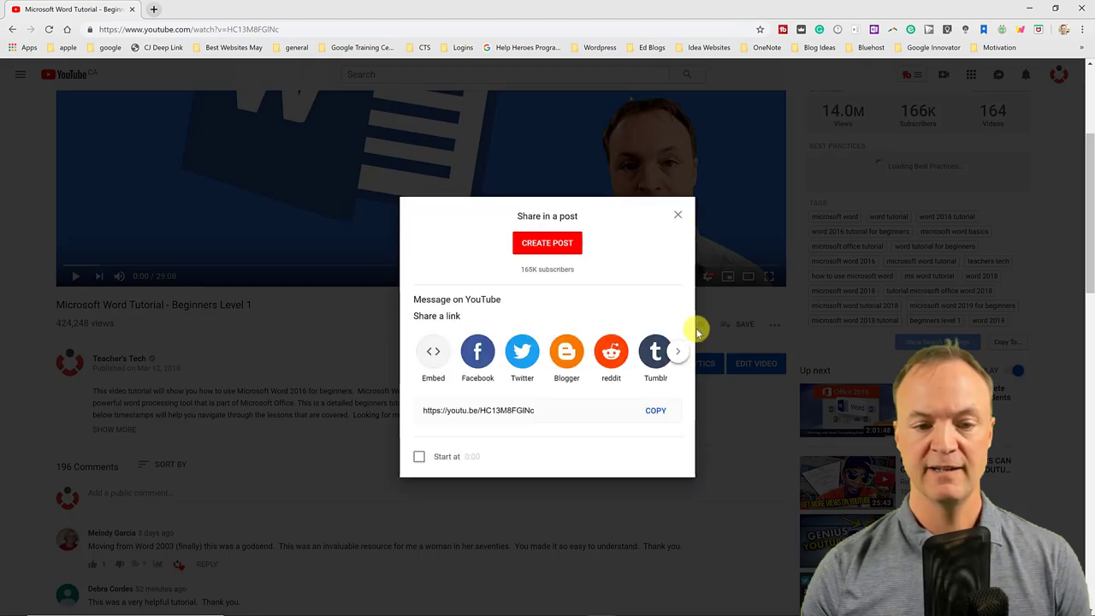
left_click(435, 354)
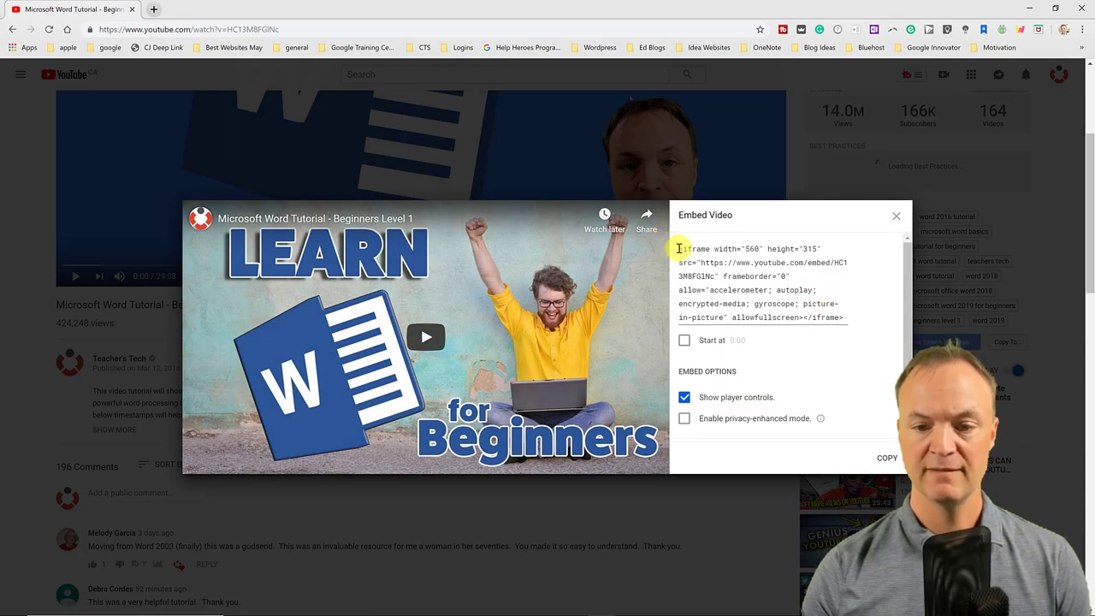
left_click(887, 459)
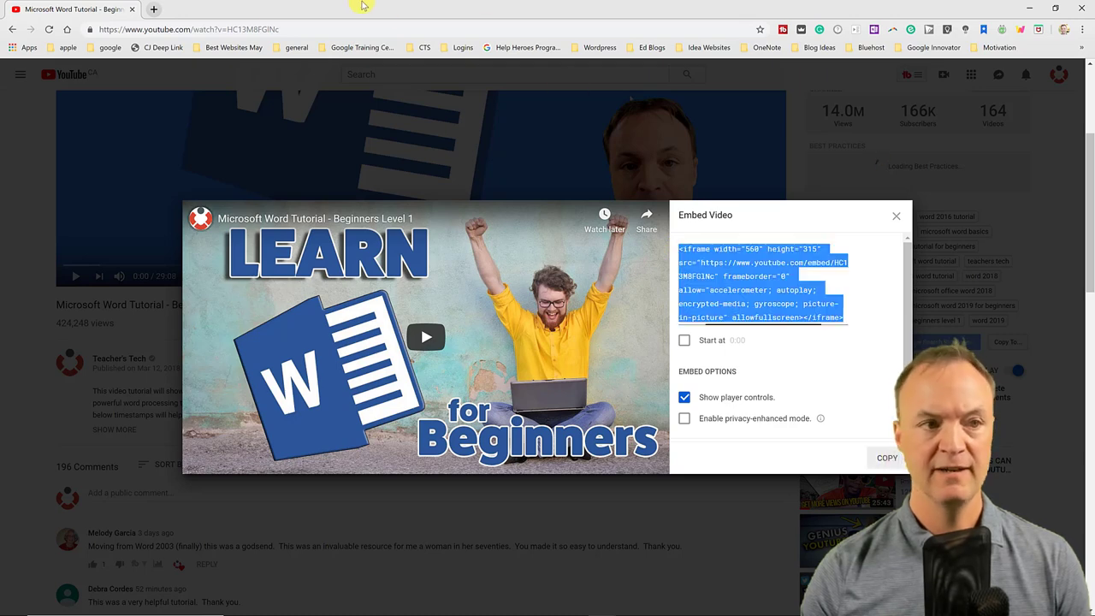
Switch back to Word and insert the video on the blank page from the copied embed code
mouse_move(411, 609)
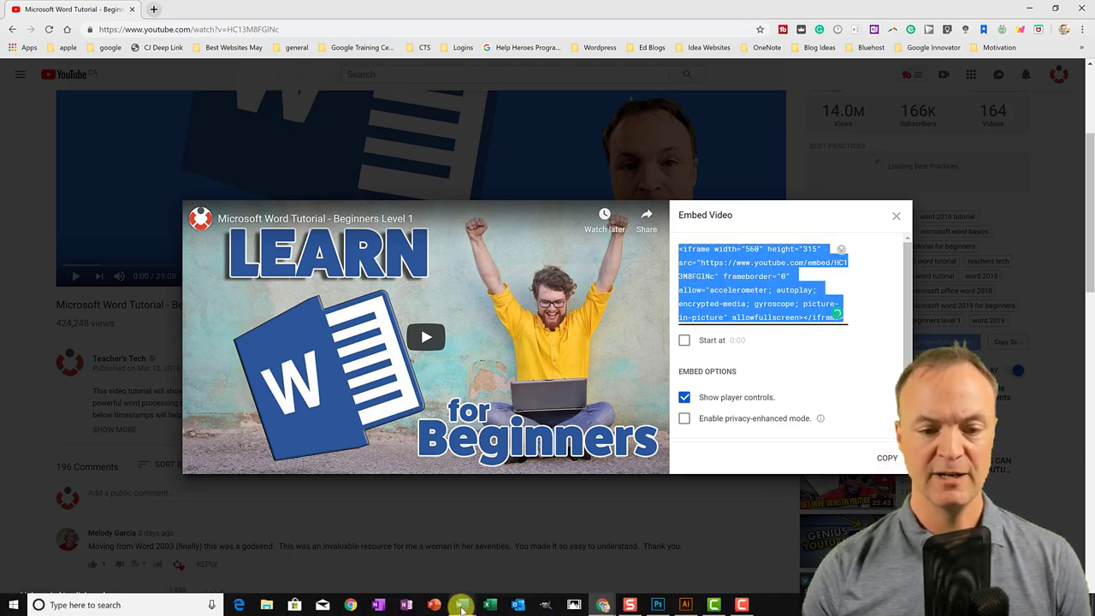
mouse_move(461, 605)
left_click(499, 575)
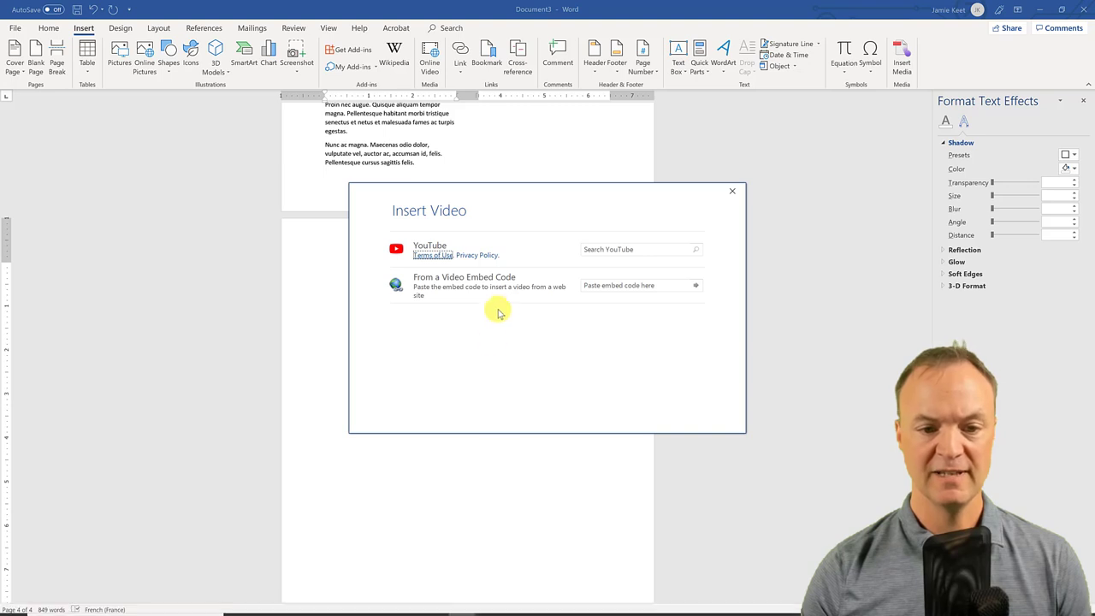
left_click(612, 285)
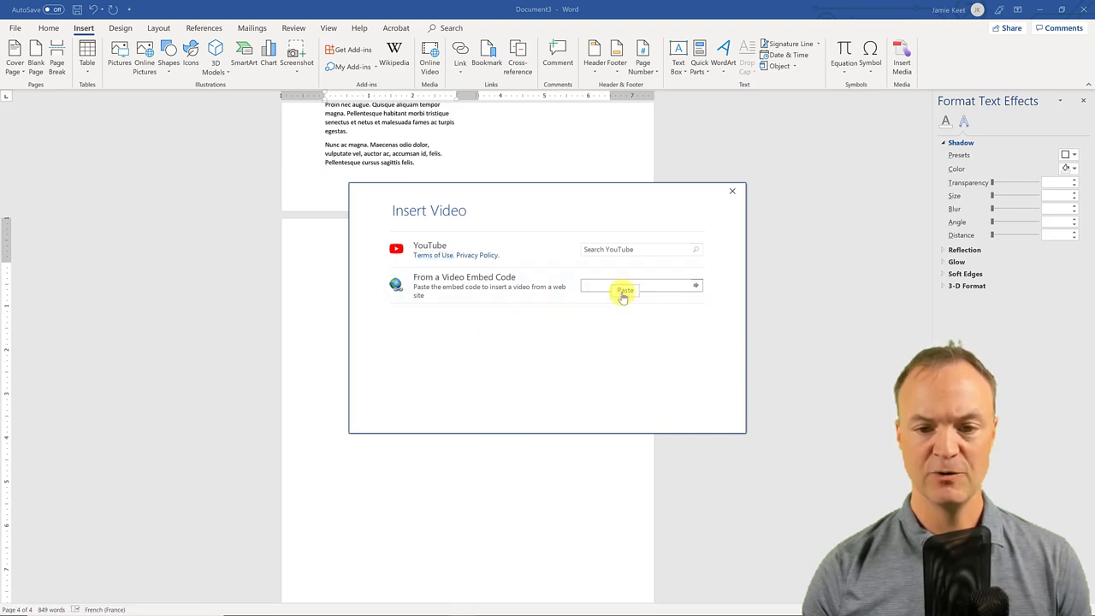
key("ctrl+v")
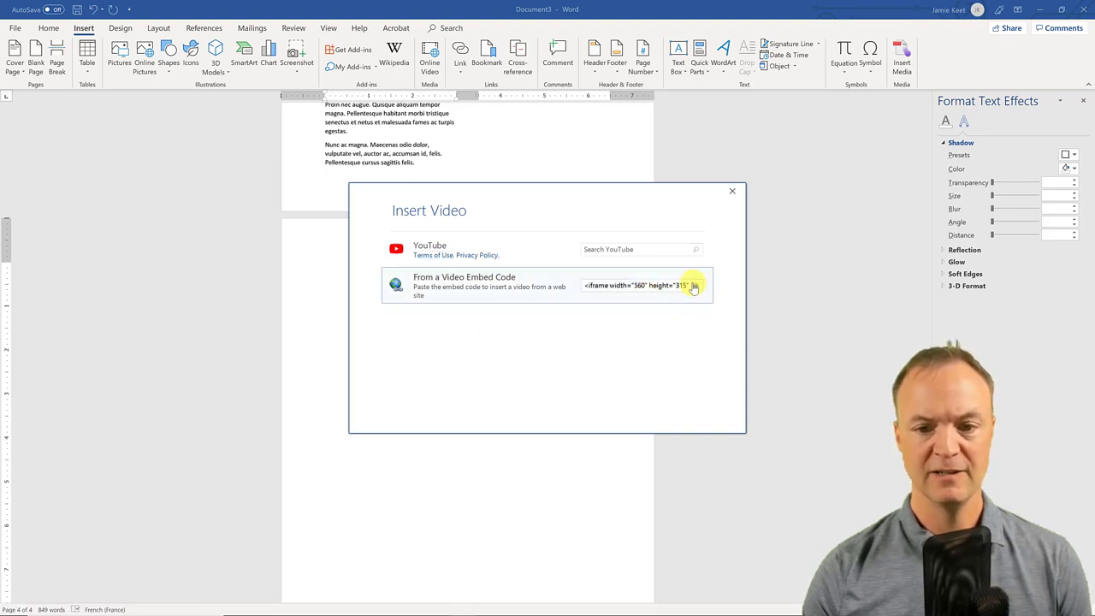
left_click(695, 285)
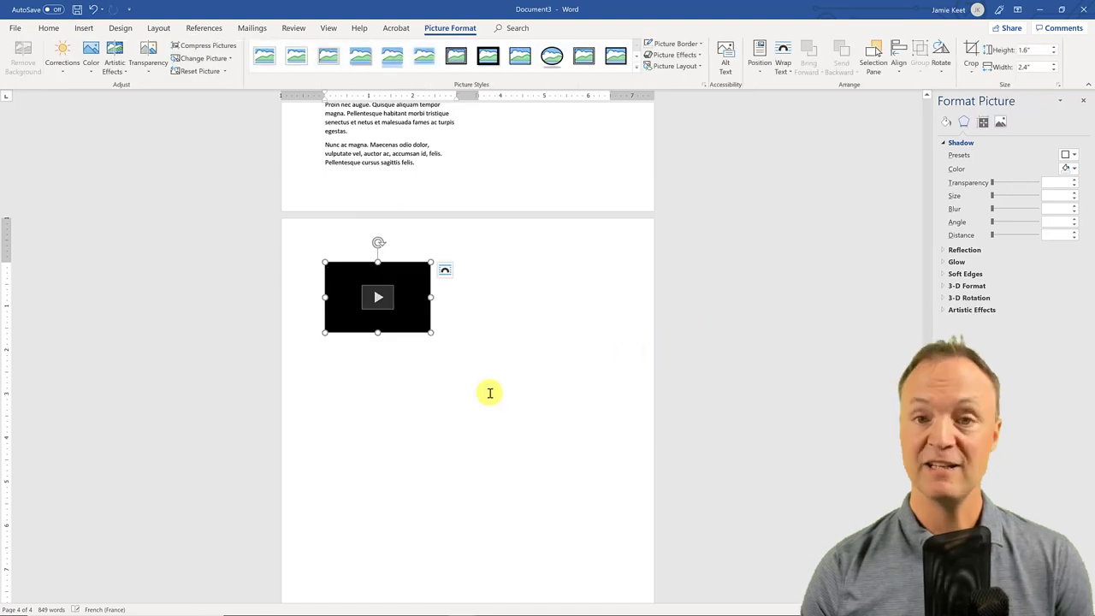
left_click(465, 389)
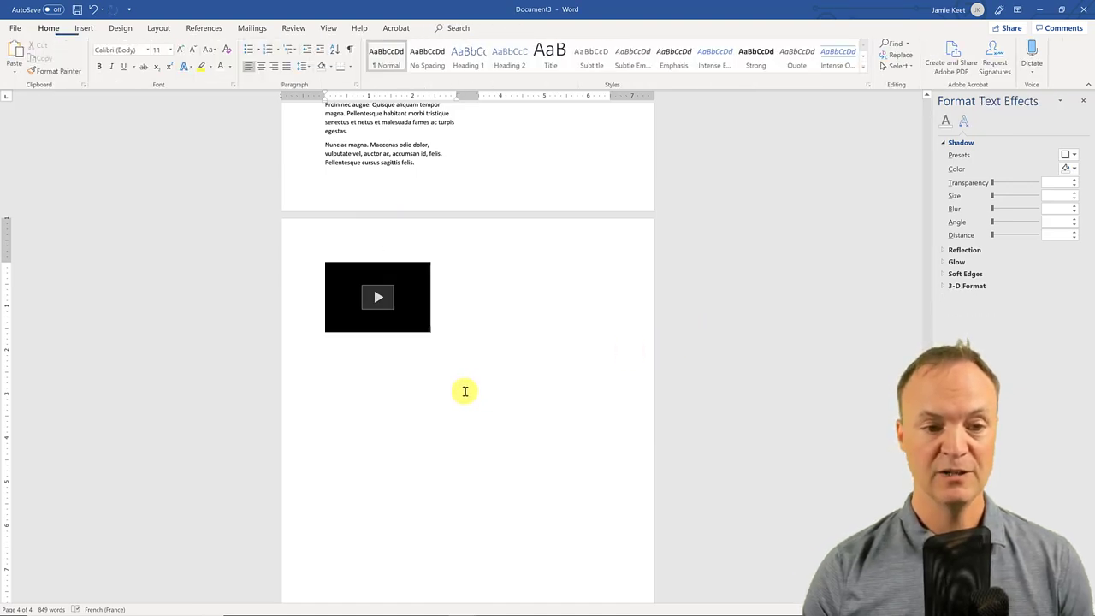
Preview the embedded video in its player, and delete the video from the page
left_click(378, 301)
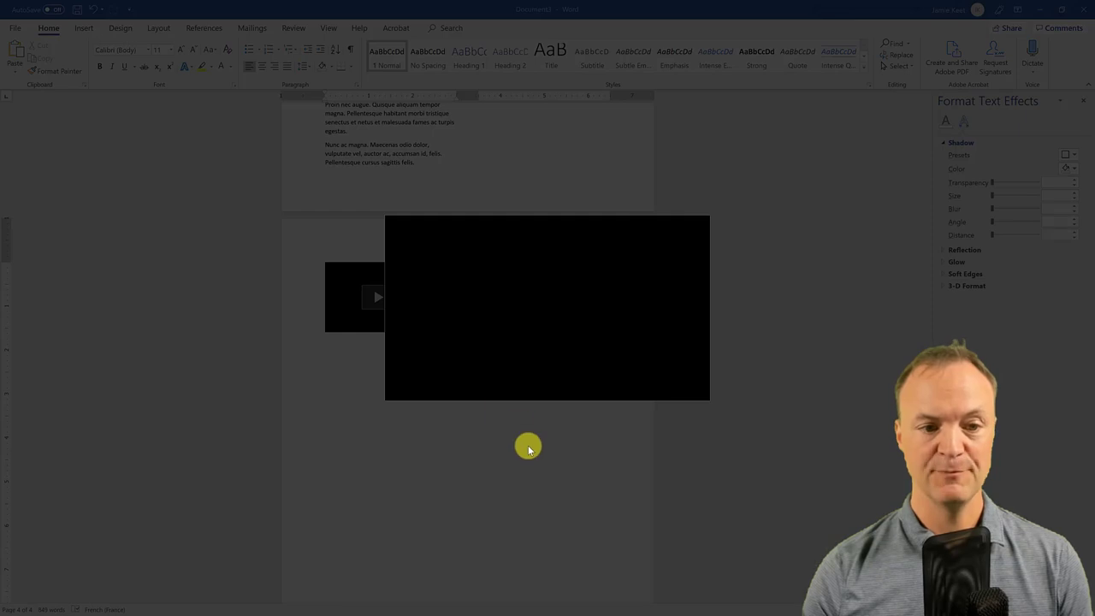
left_click(528, 446)
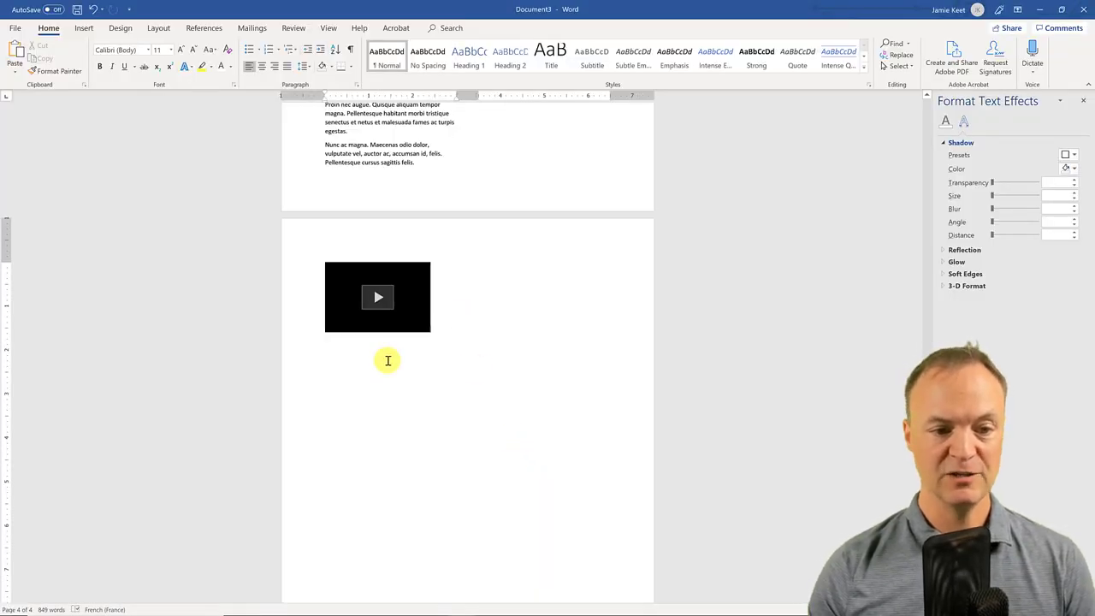
left_click(458, 333)
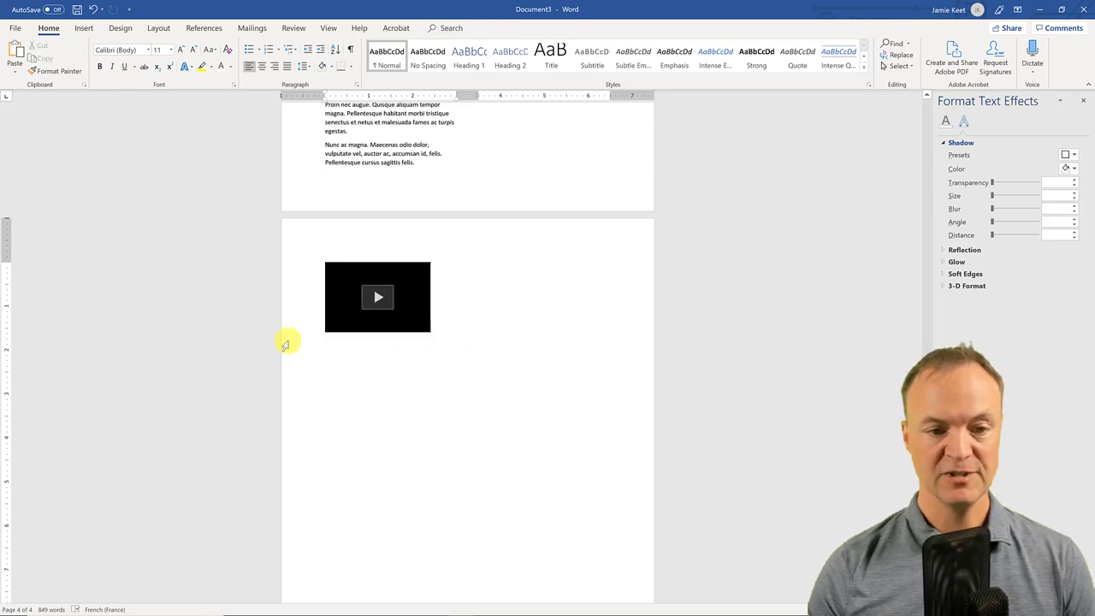
left_click(351, 319)
key("Delete")
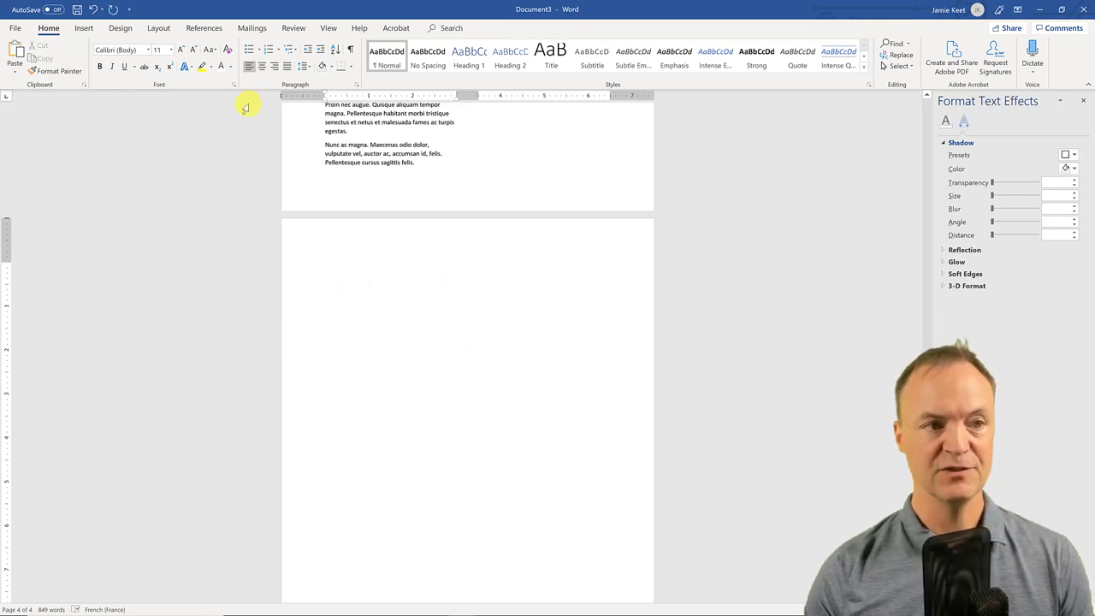
Start a new online video insertion and search YouTube for "word tutorial"
left_click(84, 28)
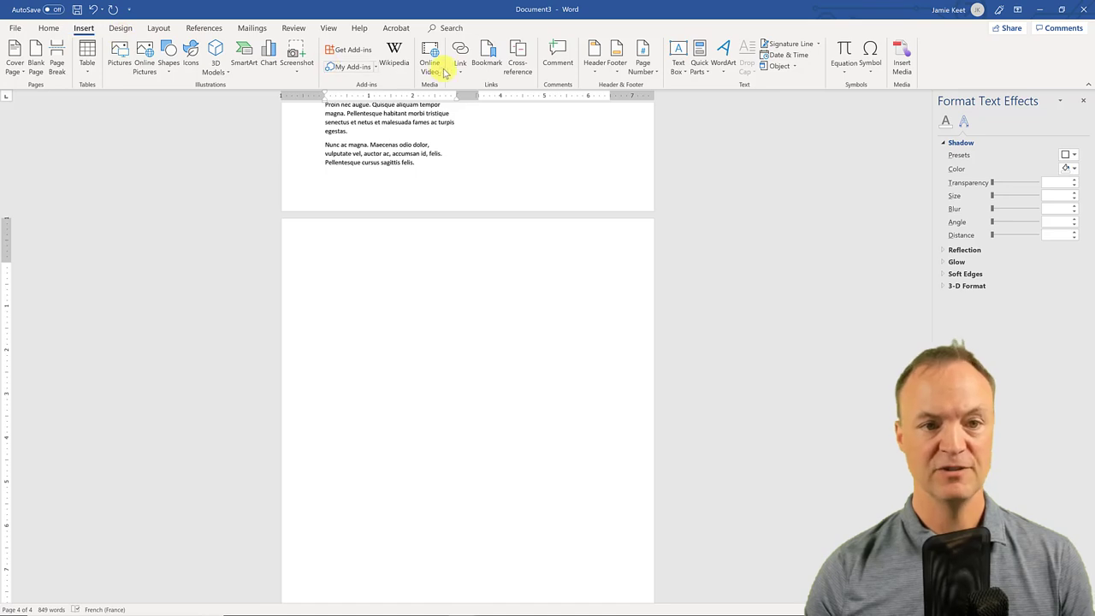
left_click(430, 56)
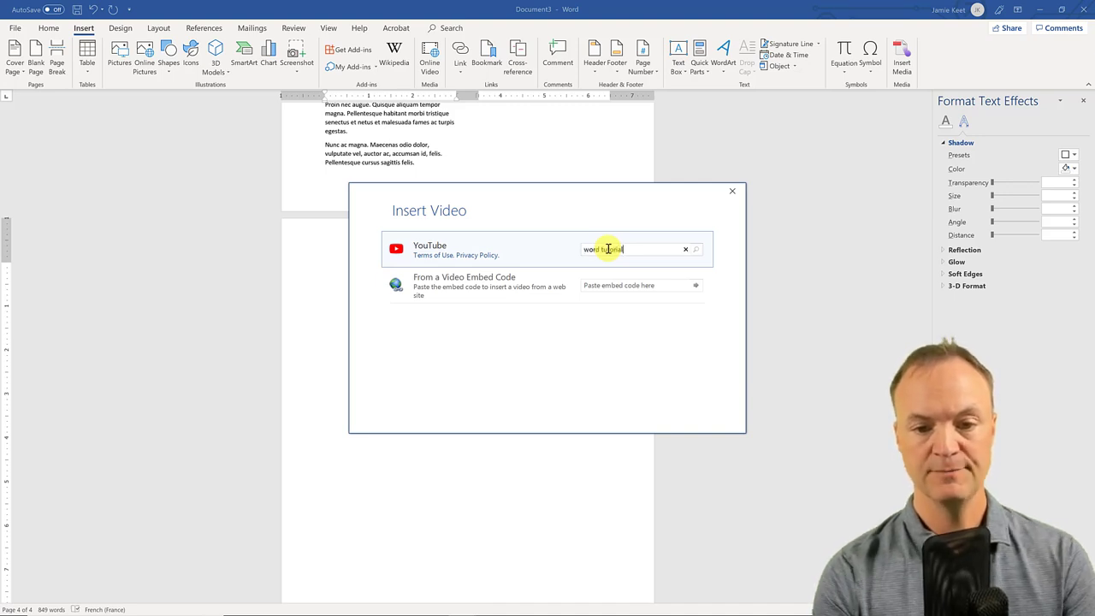
type("word tutorial")
key("Return")
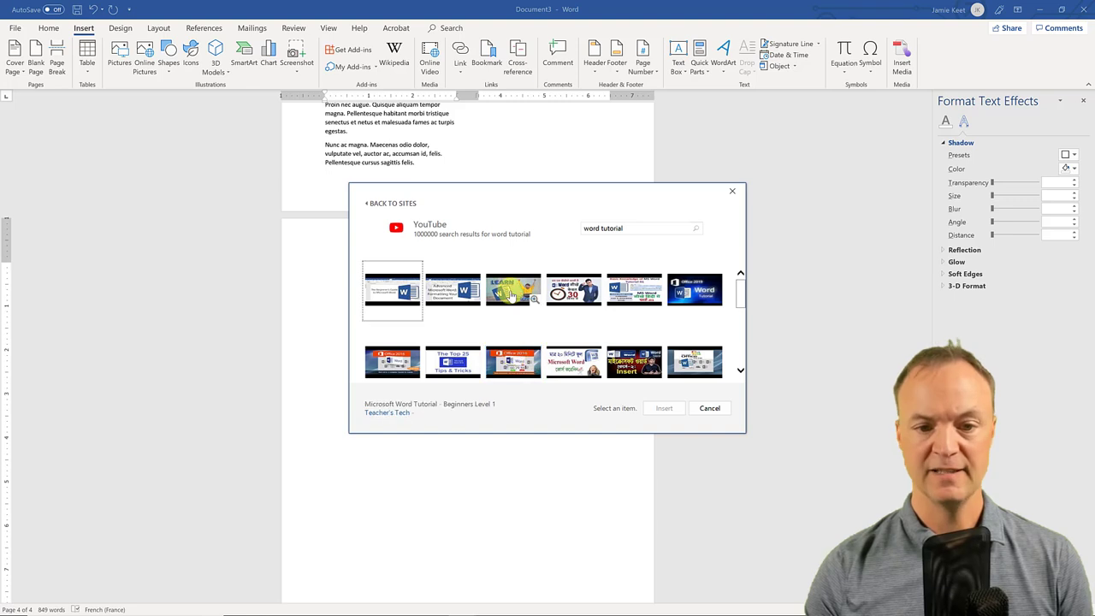
Insert the video "Microsoft Word Tutorial - Beginners Level 1" from the YouTube search results onto the blank page
left_click(512, 293)
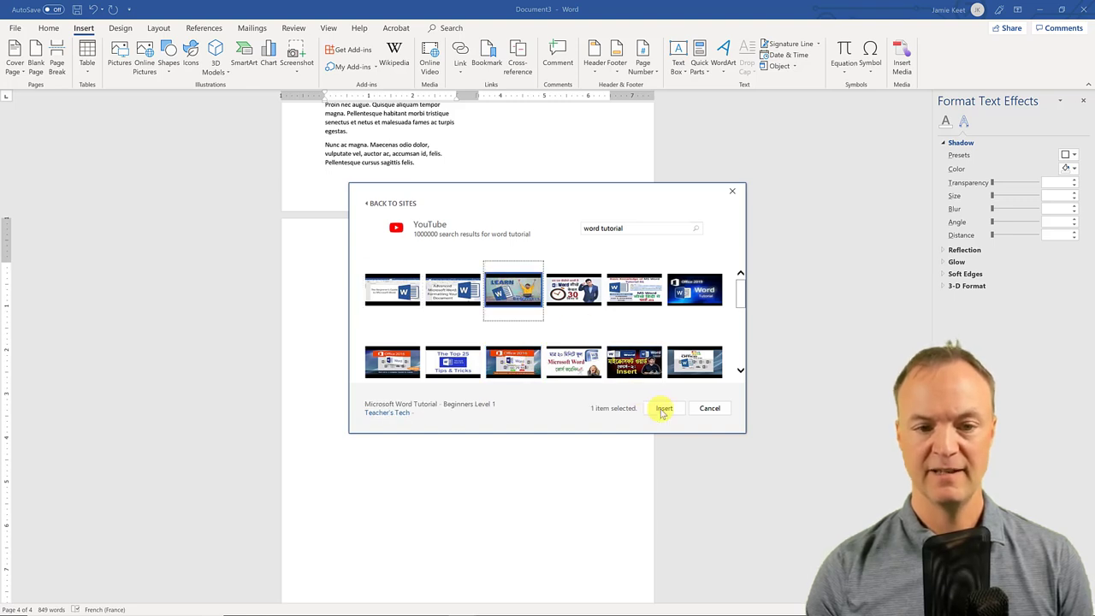
left_click(664, 409)
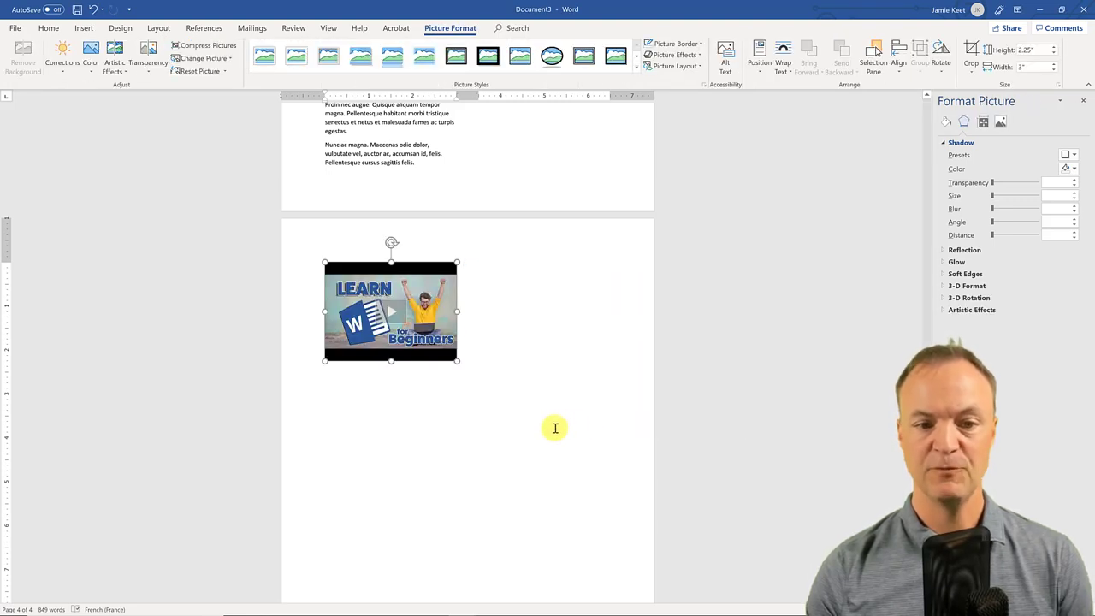
left_click(555, 428)
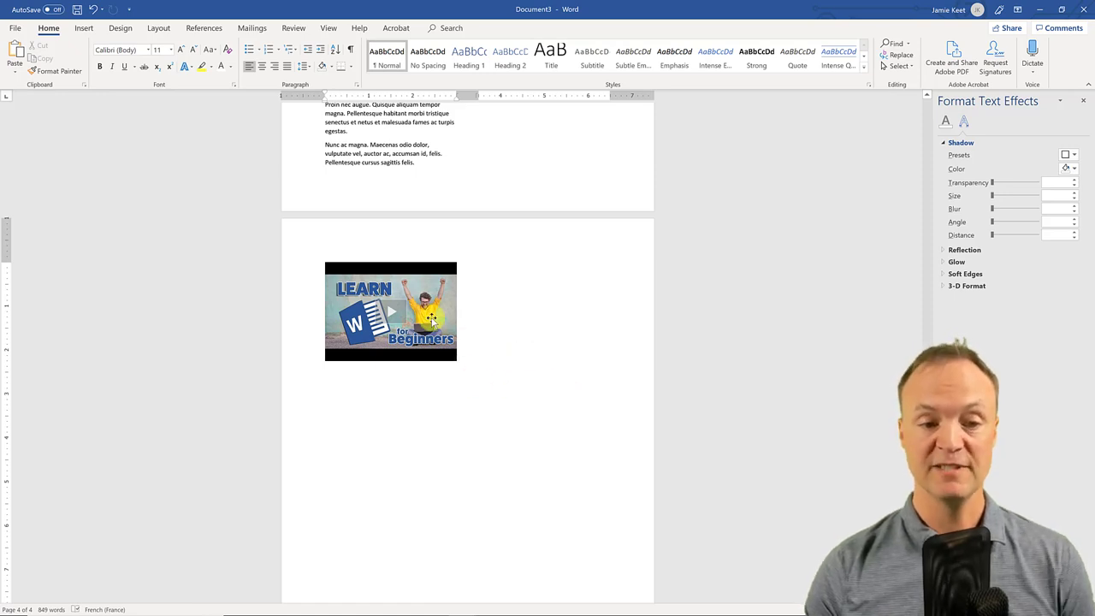
Play the inserted video in its pop-up player, and return to the document
left_click(390, 318)
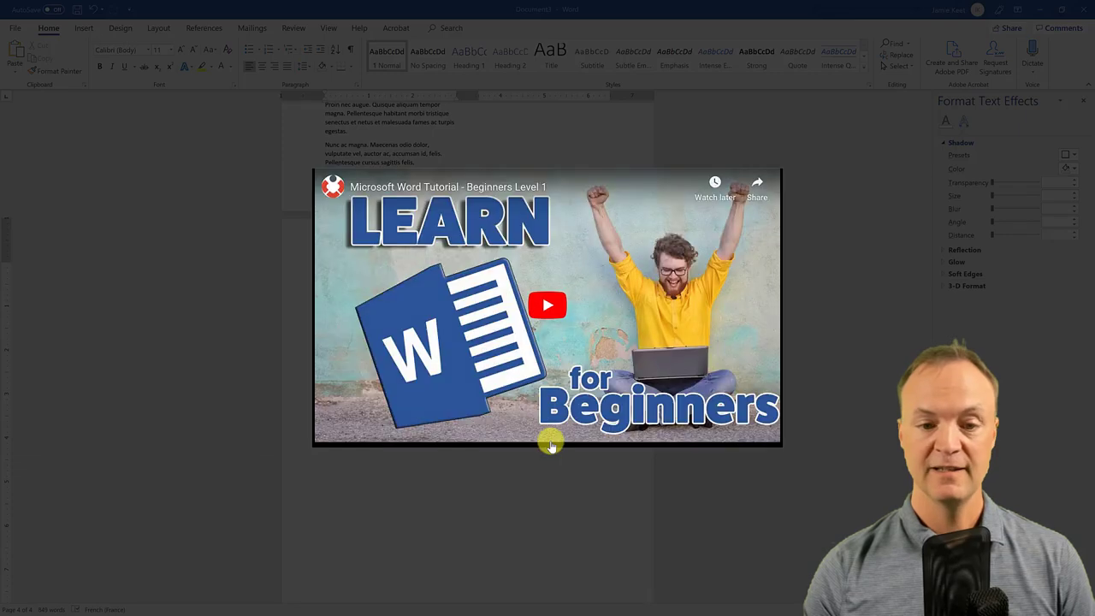
left_click(541, 323)
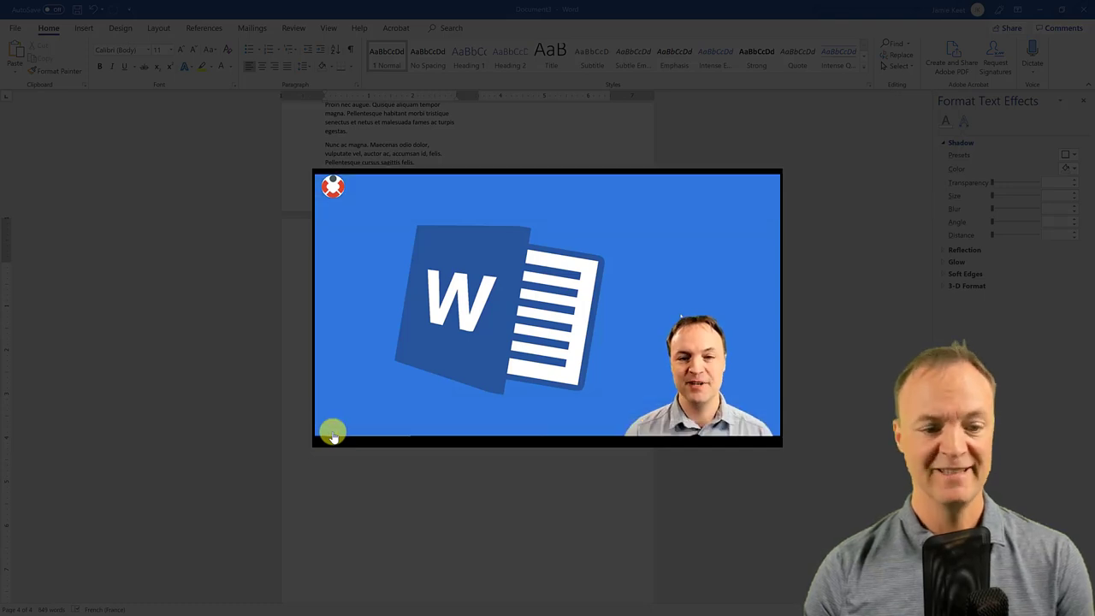
left_click(333, 432)
left_click(418, 510)
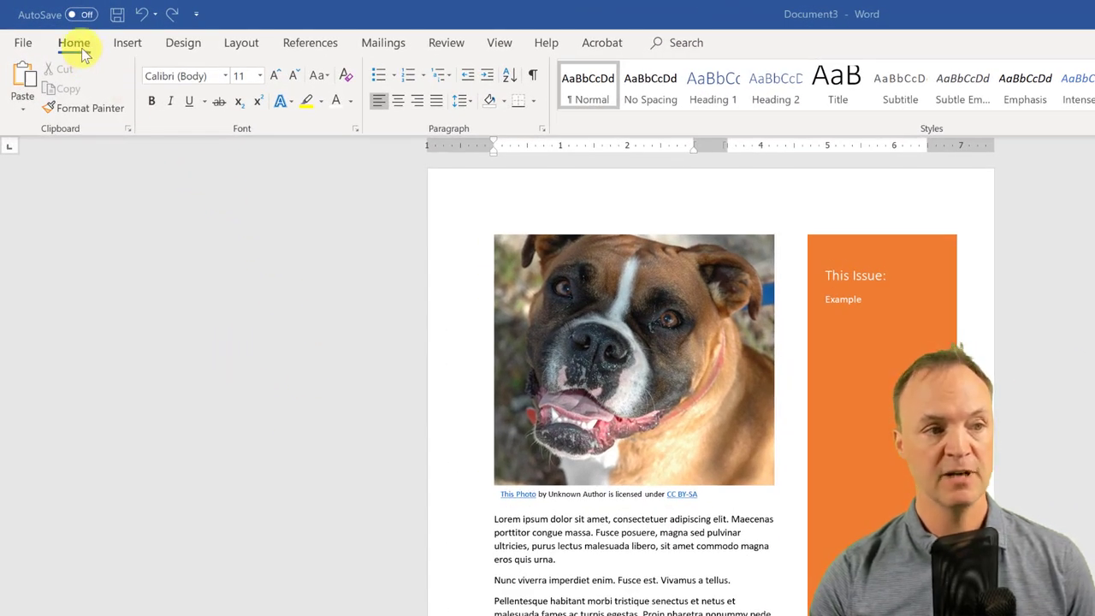
Choose Arial at size 12 in the font settings, and try to set it as the default font
left_click(355, 130)
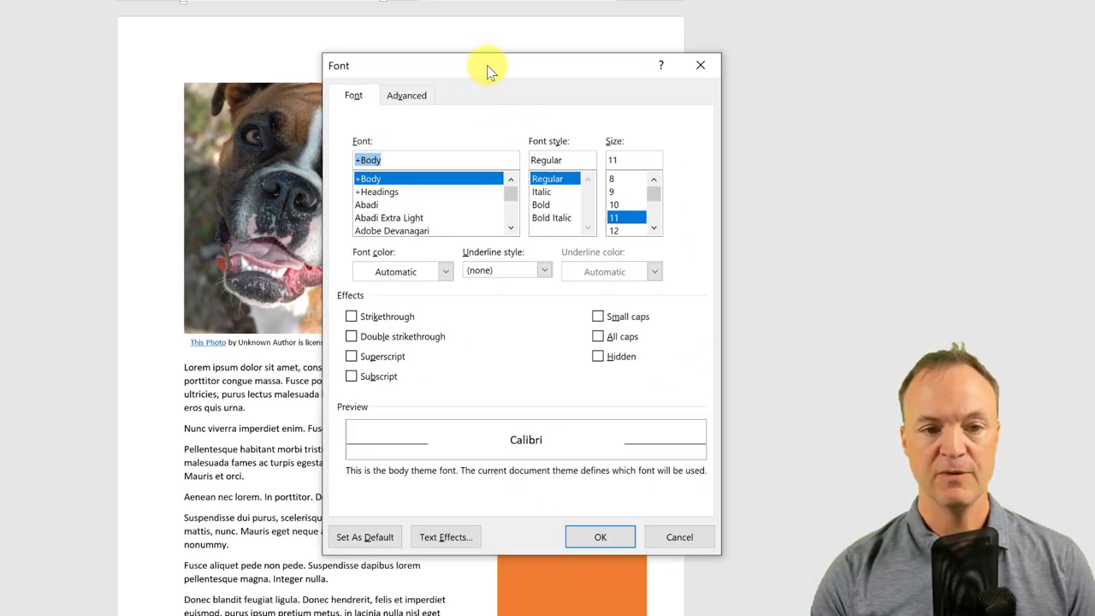
left_click_drag(487, 65, 314, 18)
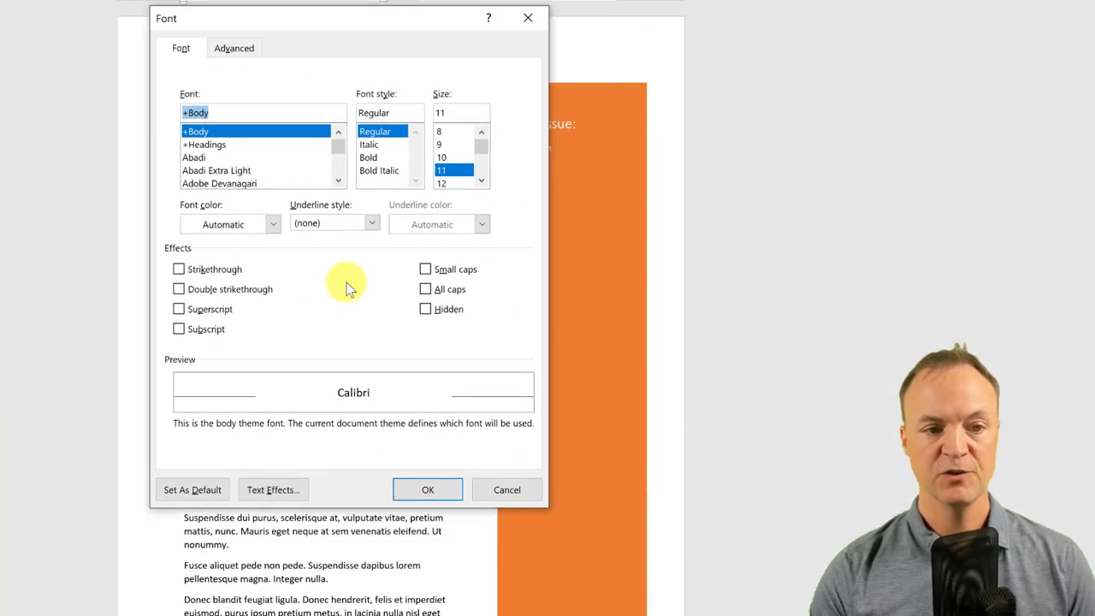
scroll(227, 171, "down", 4)
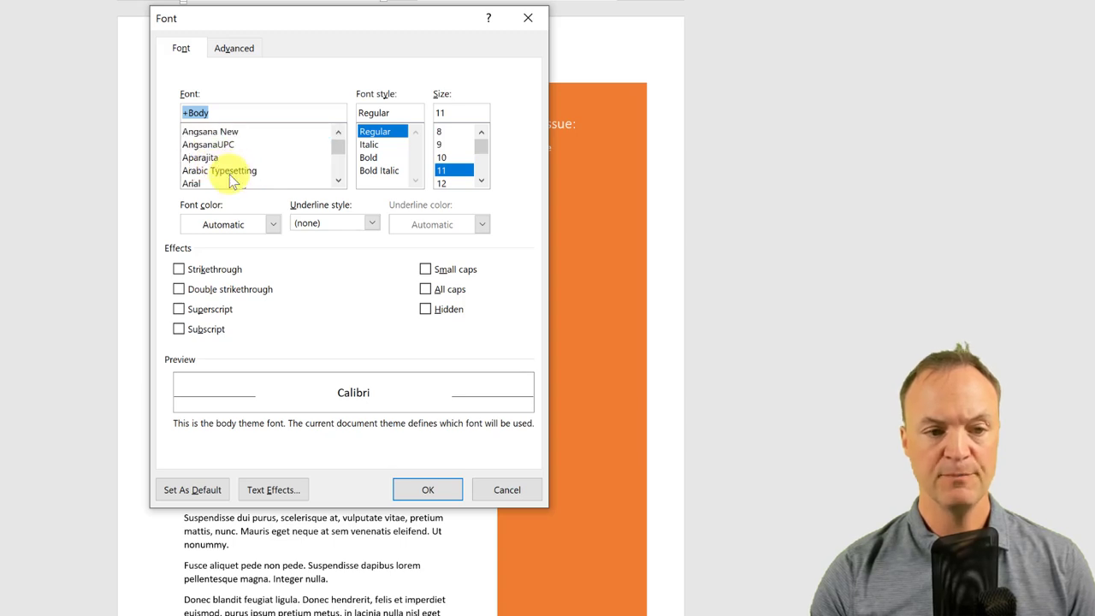
left_click(220, 182)
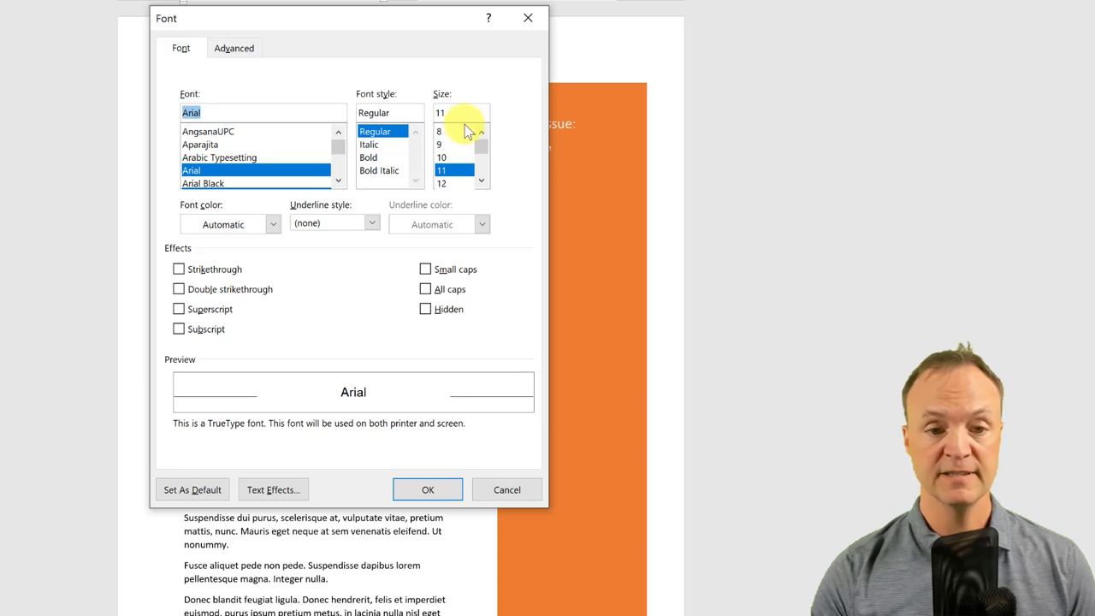
left_click(449, 181)
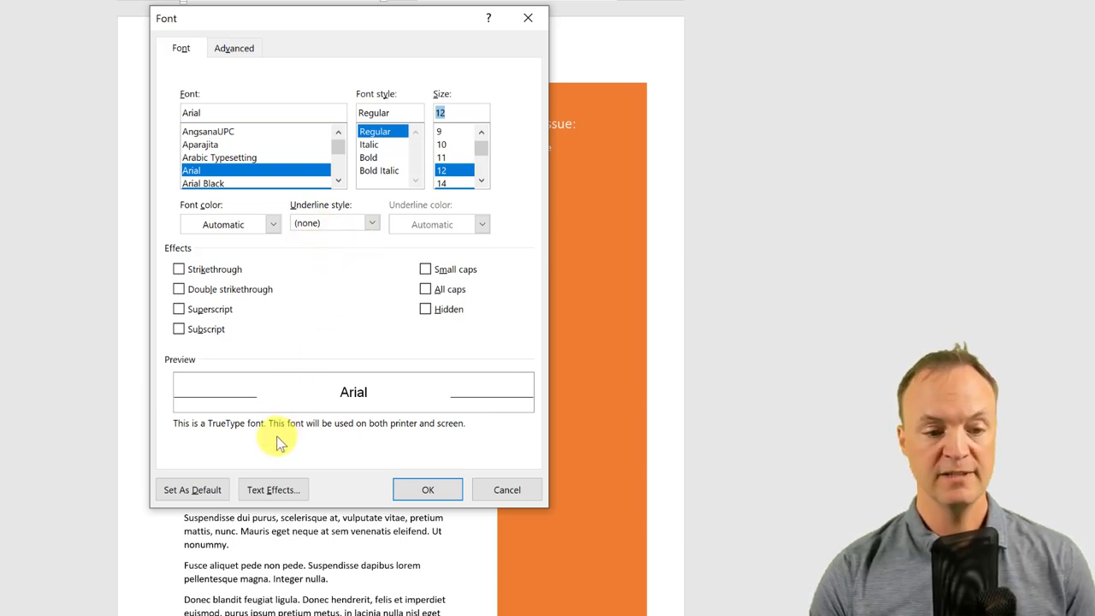
left_click(208, 493)
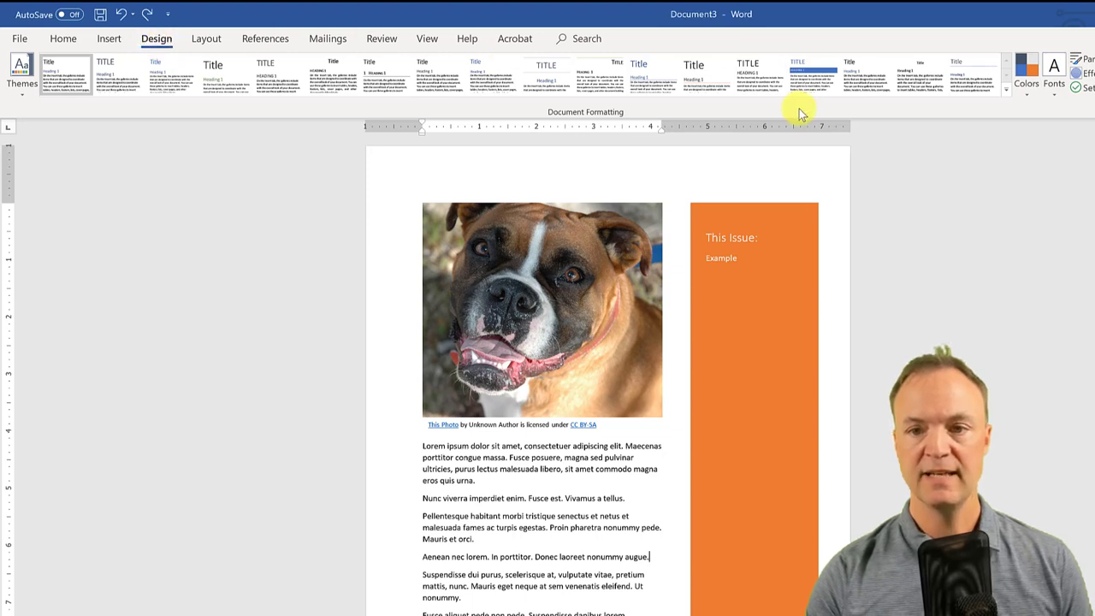
Start a new custom set of theme colors, and name it "Brand"
left_click(1030, 100)
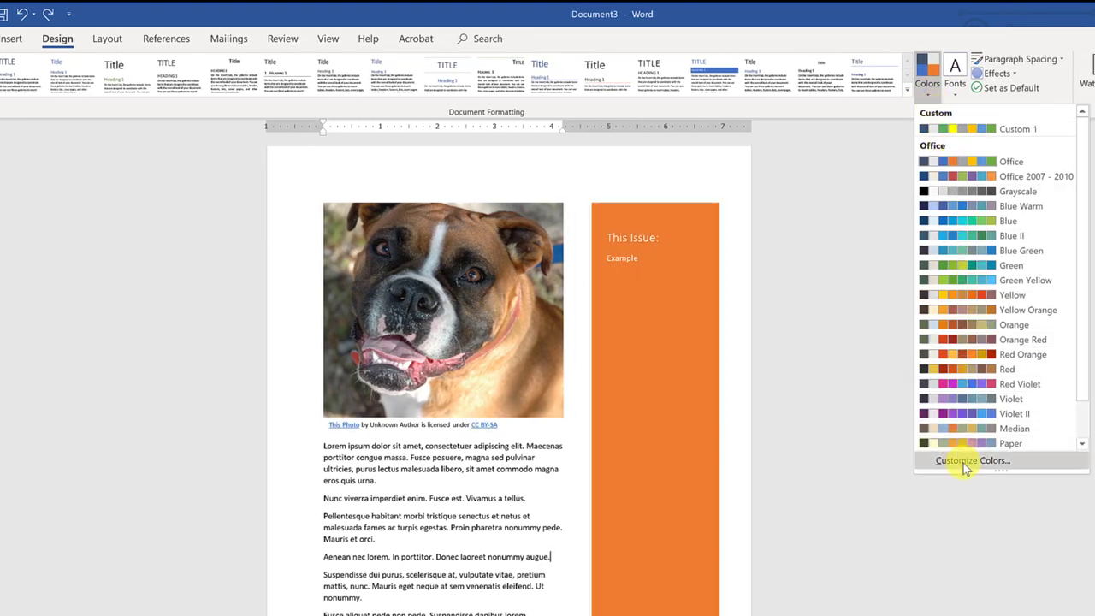
left_click(963, 462)
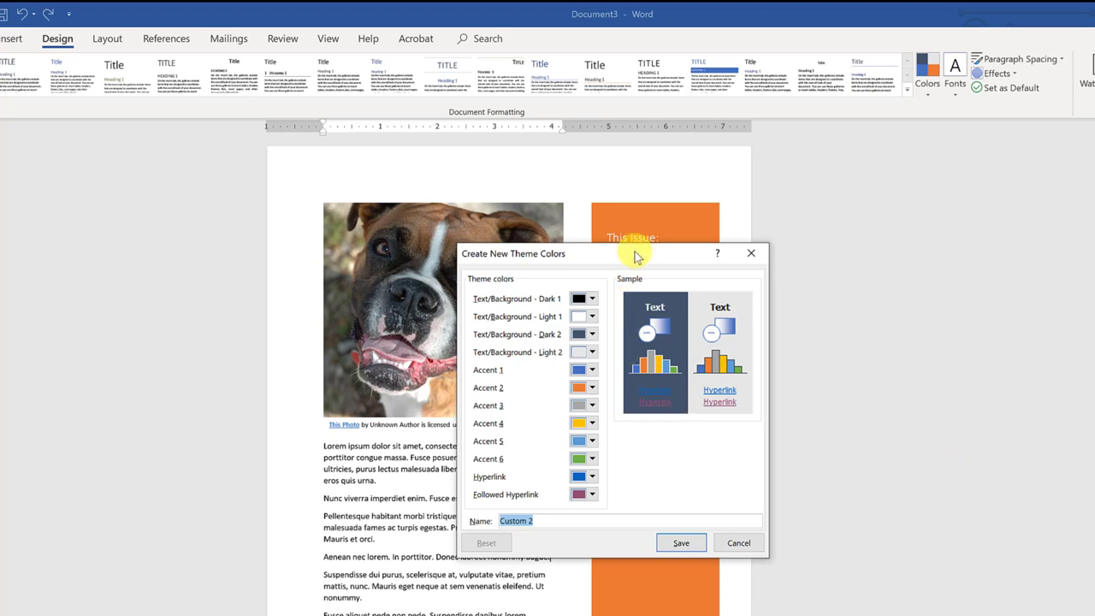
left_click_drag(635, 252, 547, 180)
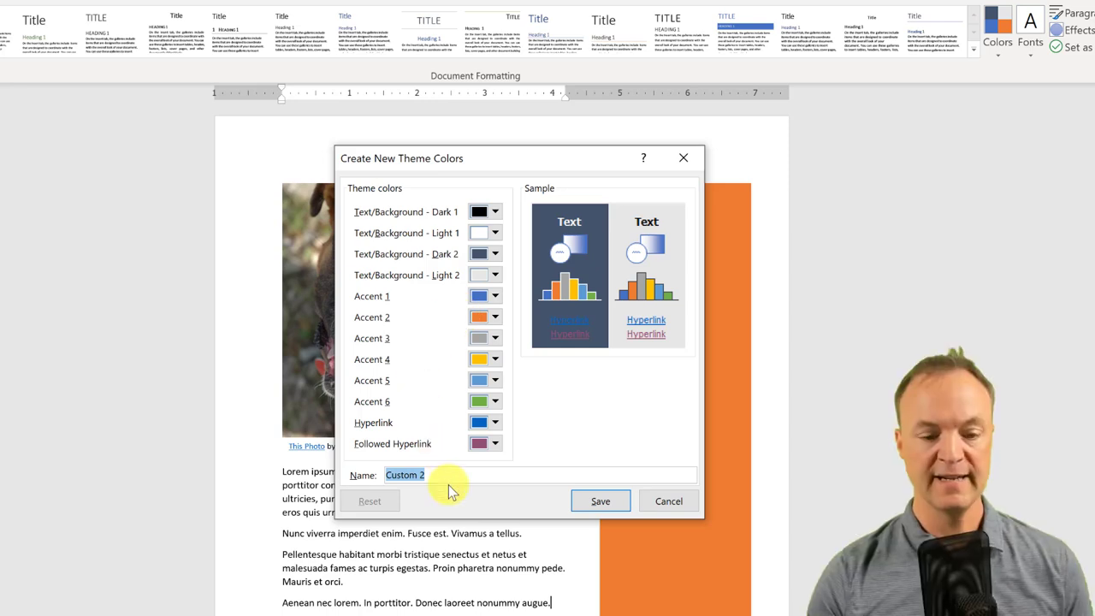
type("Brand")
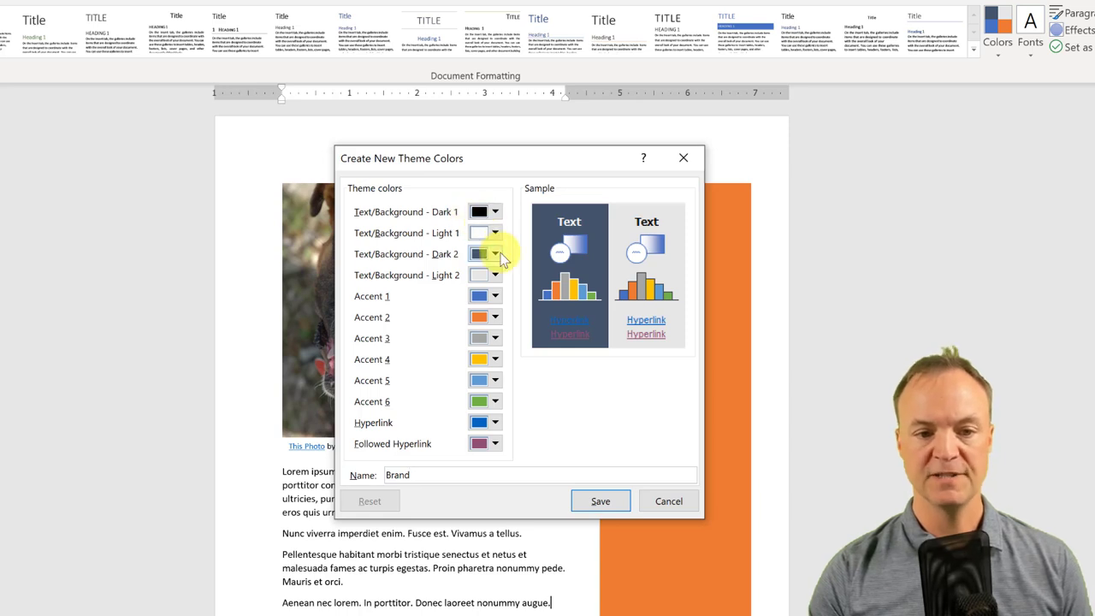
Set the Accent 1 color of the Brand set to a custom turquoise picked from the color spectrum
left_click(496, 298)
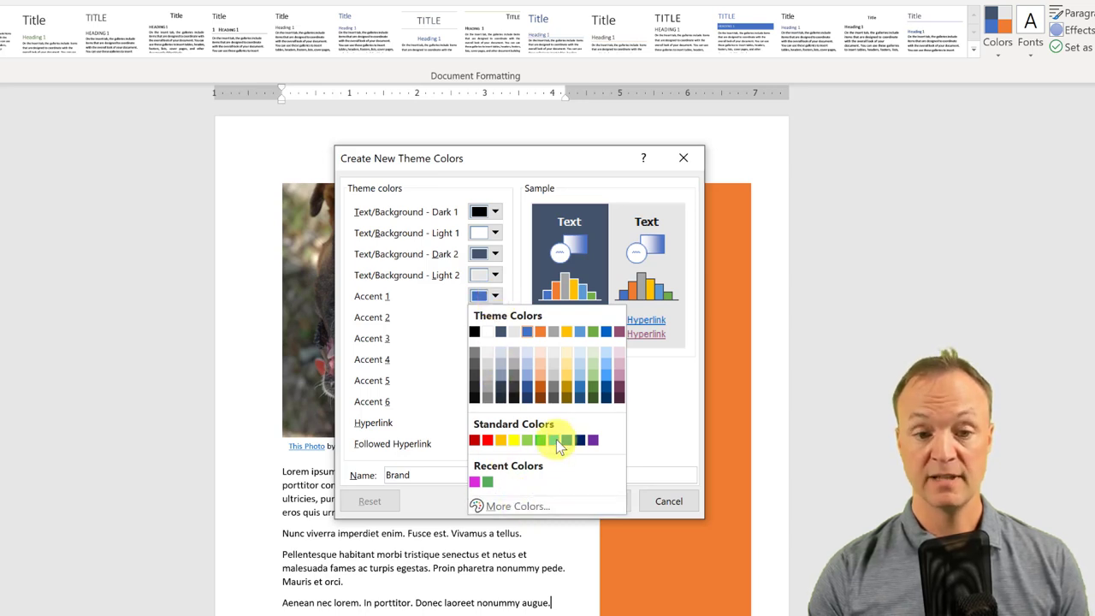
left_click(524, 506)
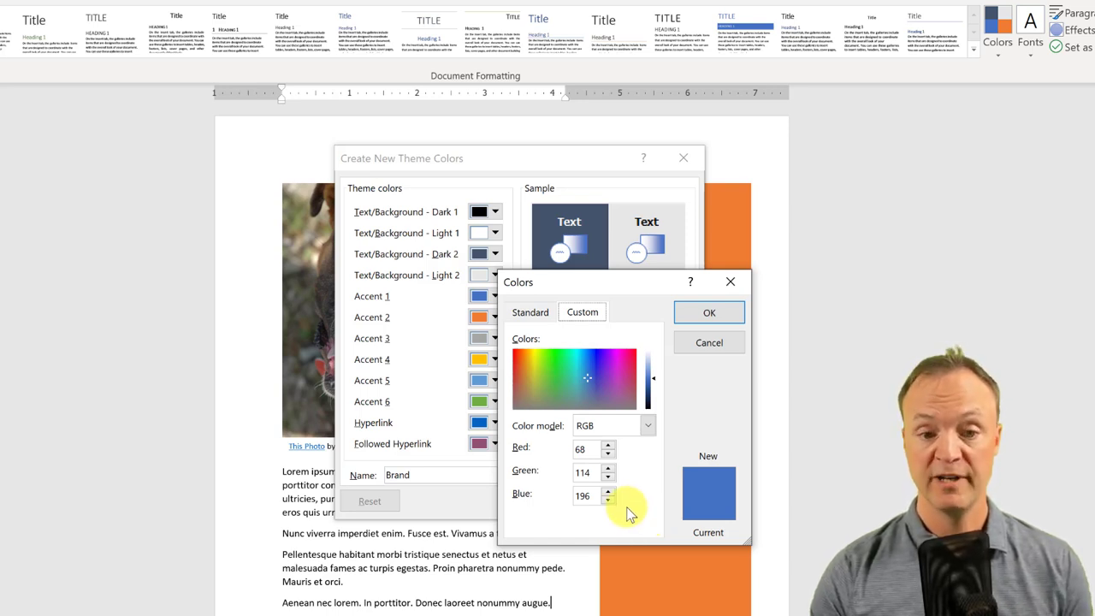
left_click(581, 380)
left_click_drag(582, 380, 572, 362)
left_click(707, 314)
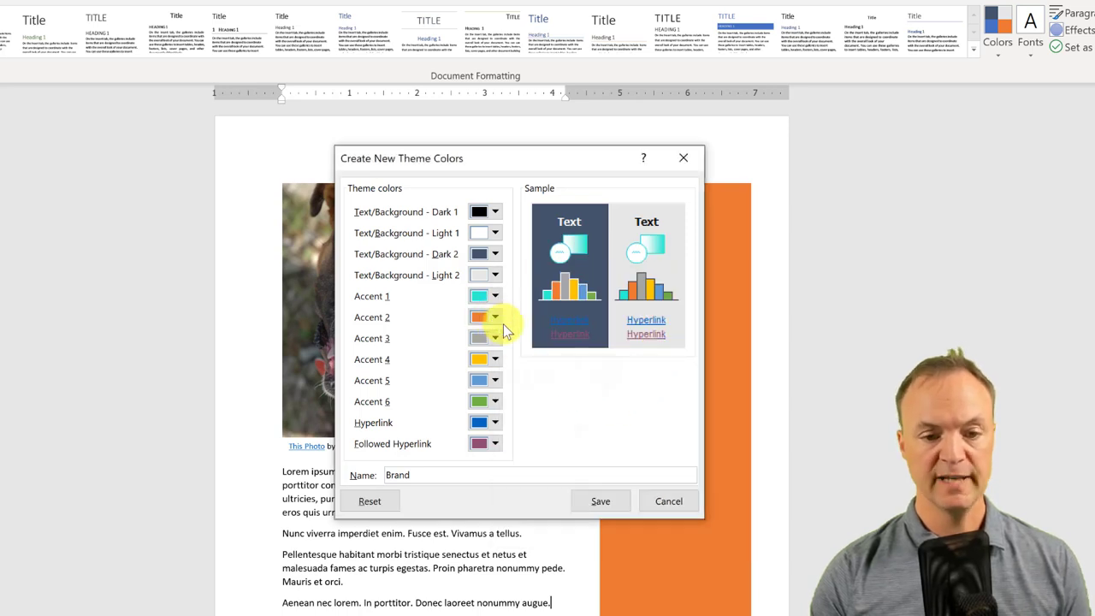
Set Accent 2 to red and Accent 3 to yellow, and save the Brand color set
left_click(493, 317)
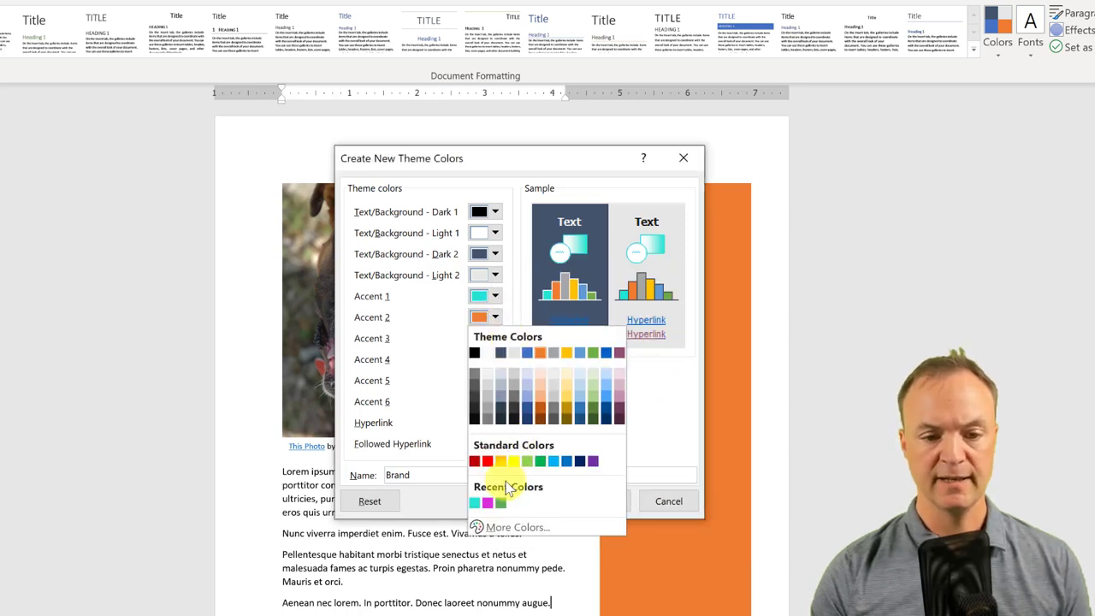
left_click(474, 461)
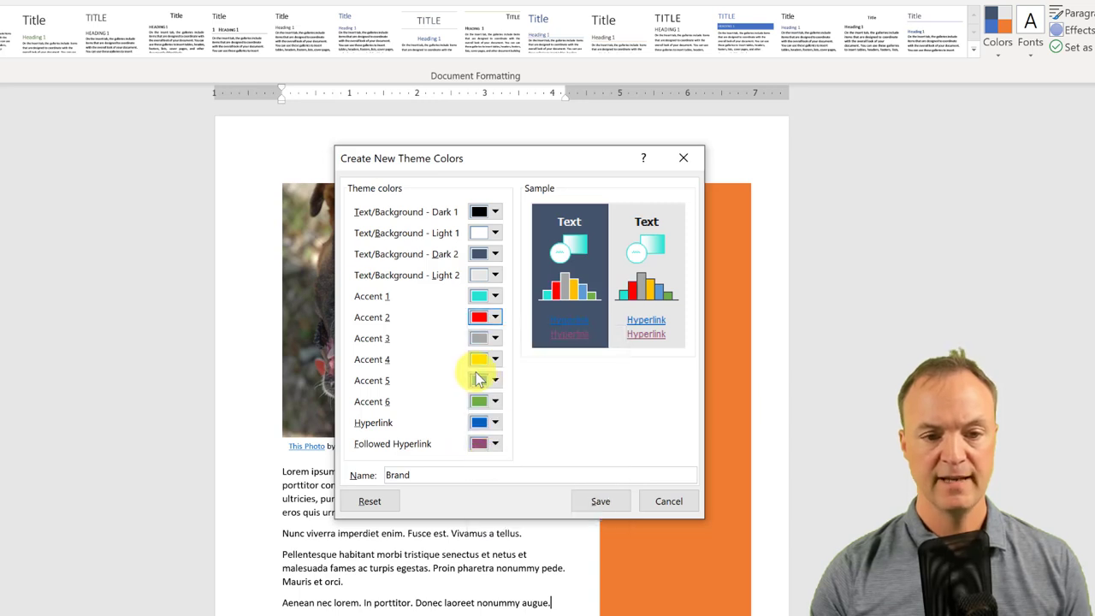
left_click(494, 339)
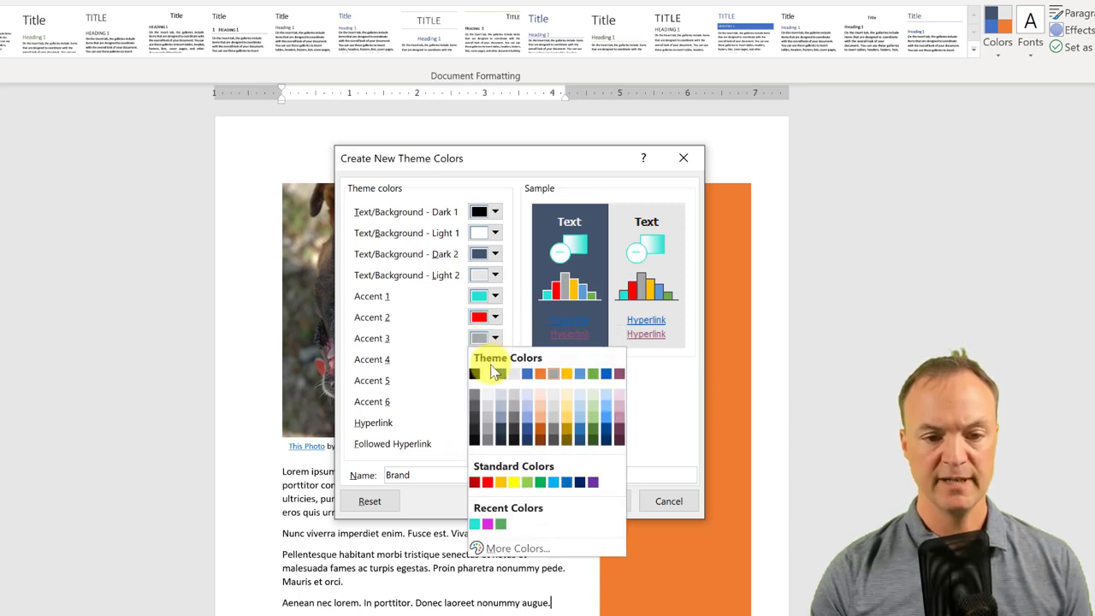
left_click(512, 482)
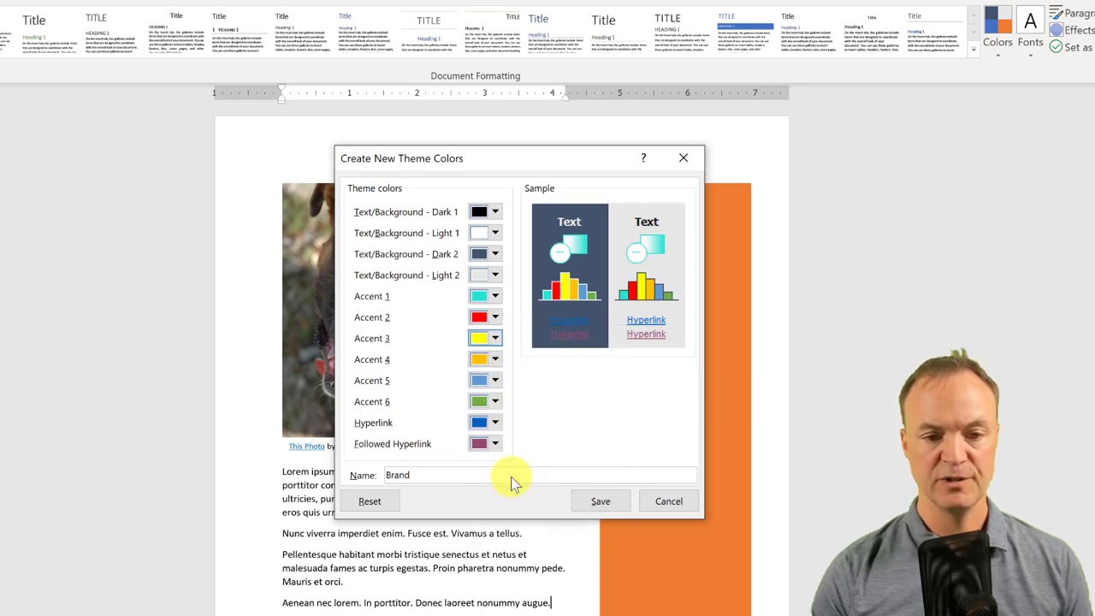
left_click(604, 504)
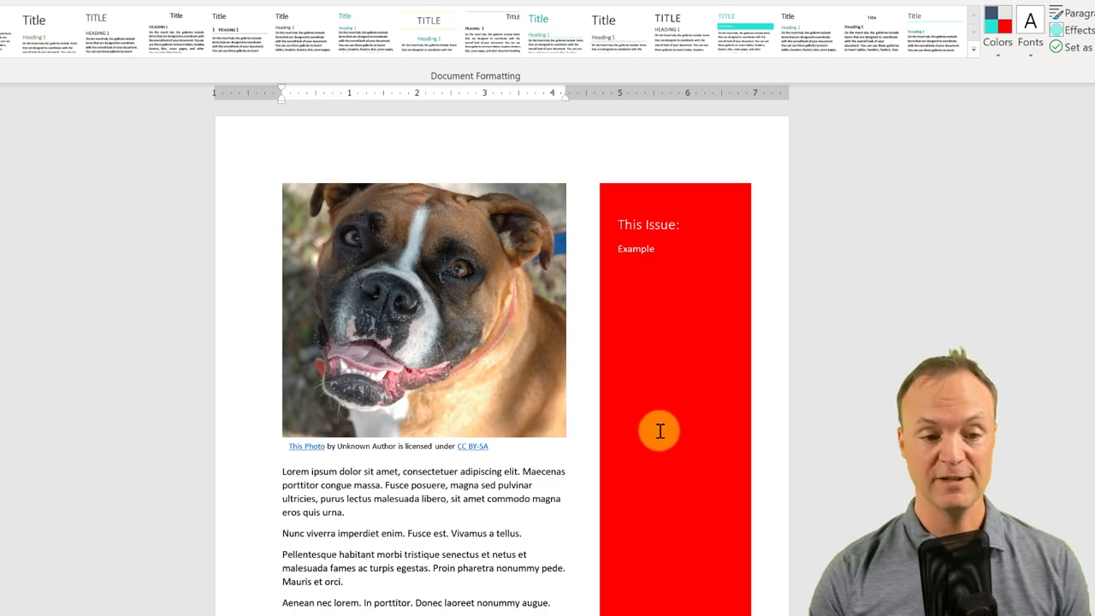
Select the first body paragraph and view the theme colors offered for its text, leaving the choice unmade
left_click_drag(343, 512, 284, 472)
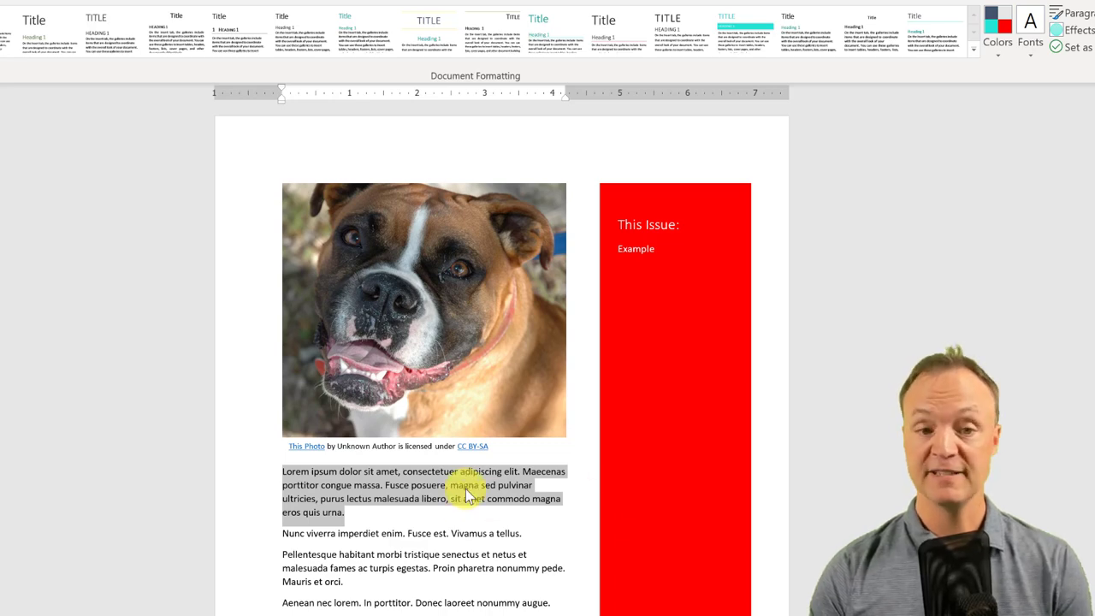
right_click(353, 489)
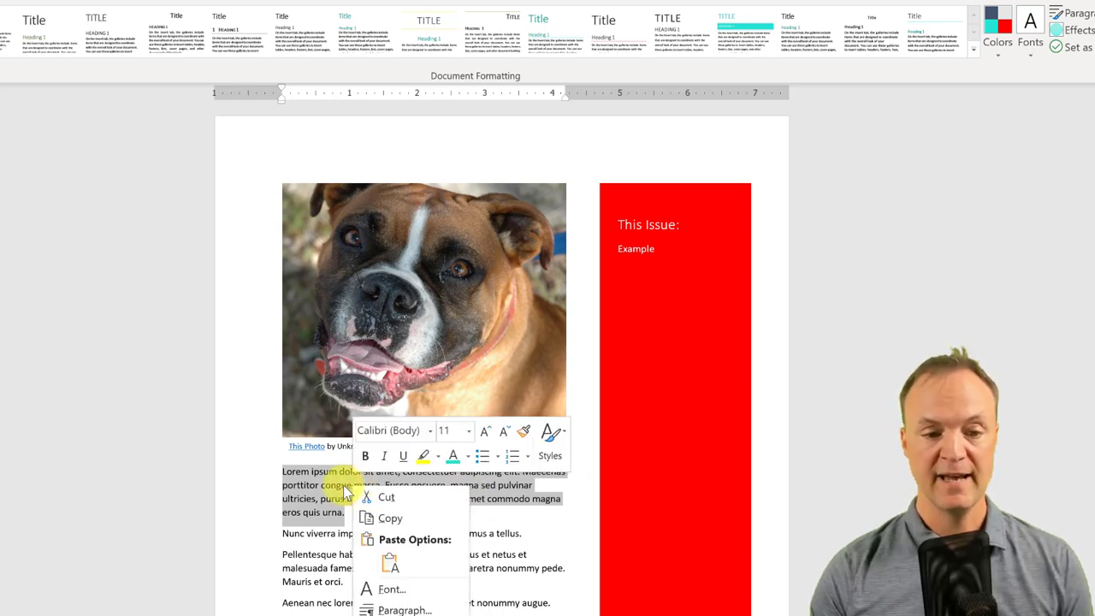
left_click(468, 457)
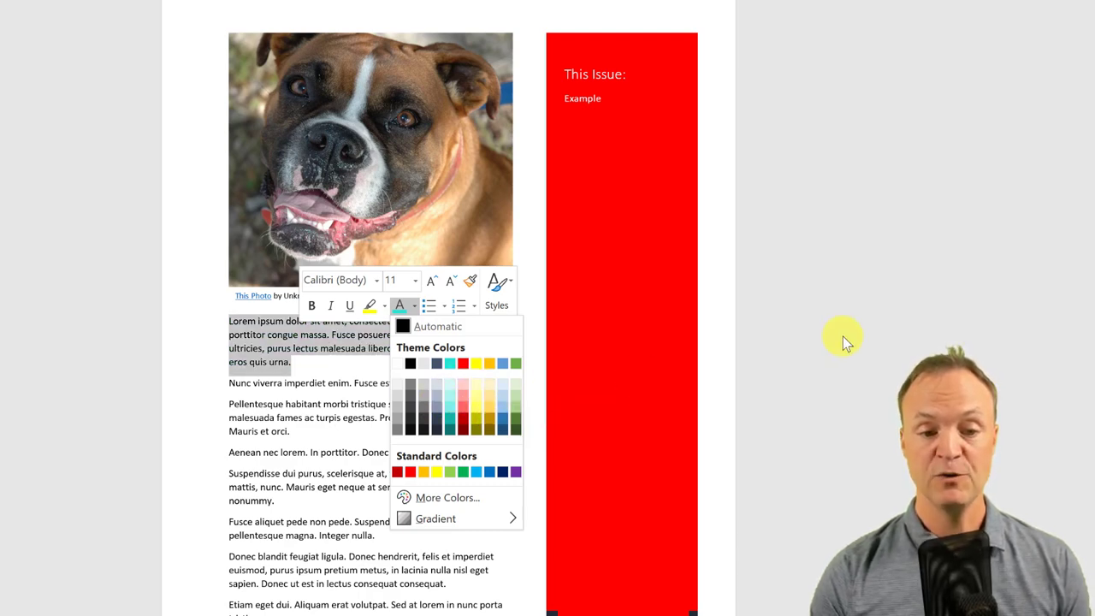
key("Escape")
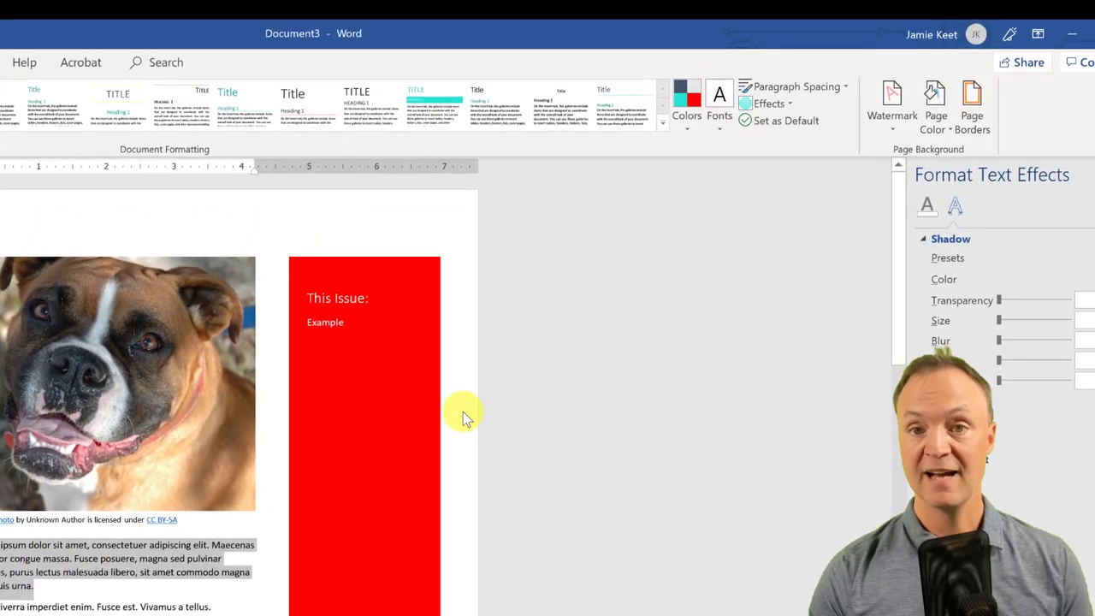
View the option to make the current theme the default and the editing options of the Brand color set, applying neither
left_click(763, 123)
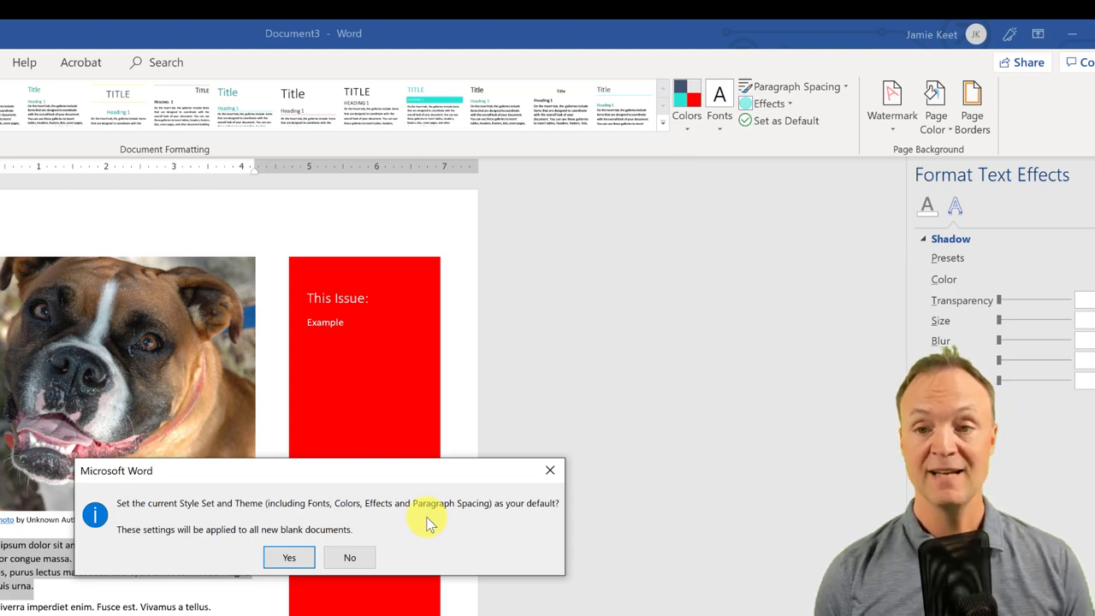
left_click(550, 470)
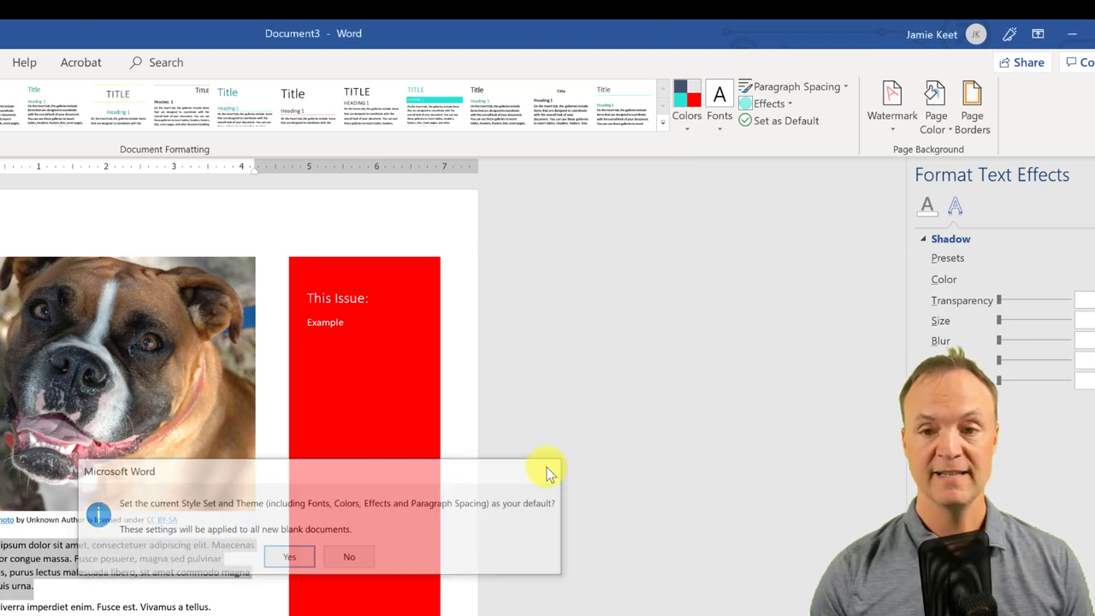
left_click(688, 123)
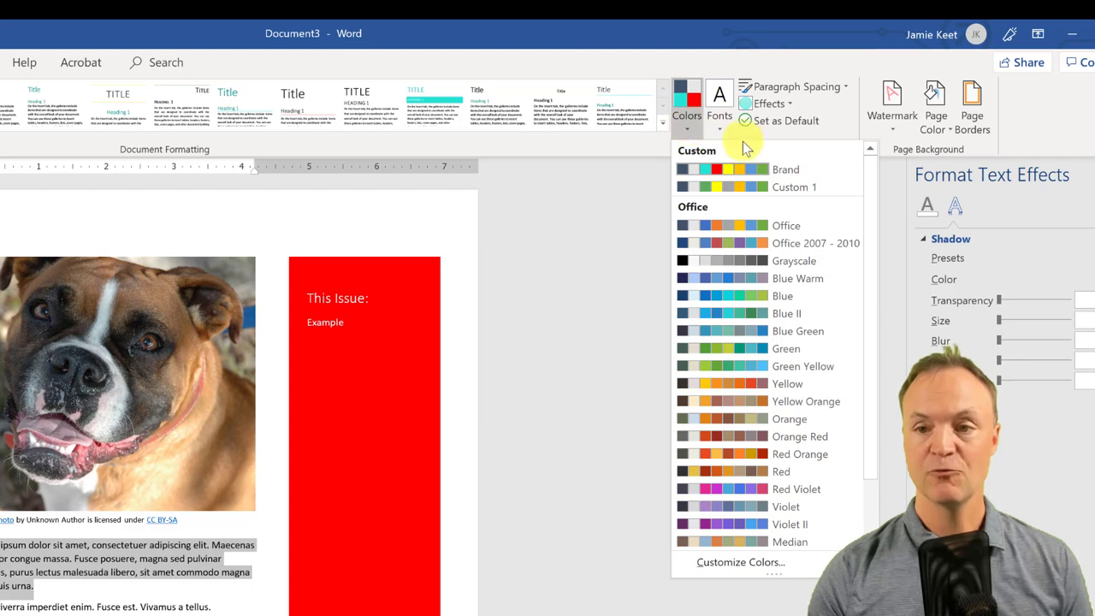
right_click(732, 163)
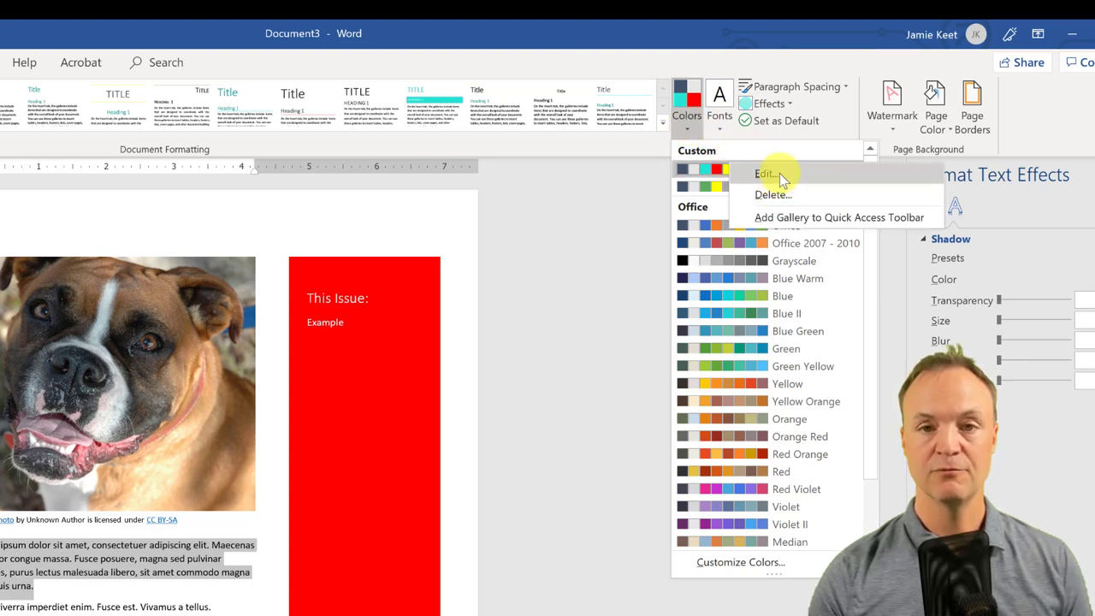
left_click(597, 263)
left_click(593, 261)
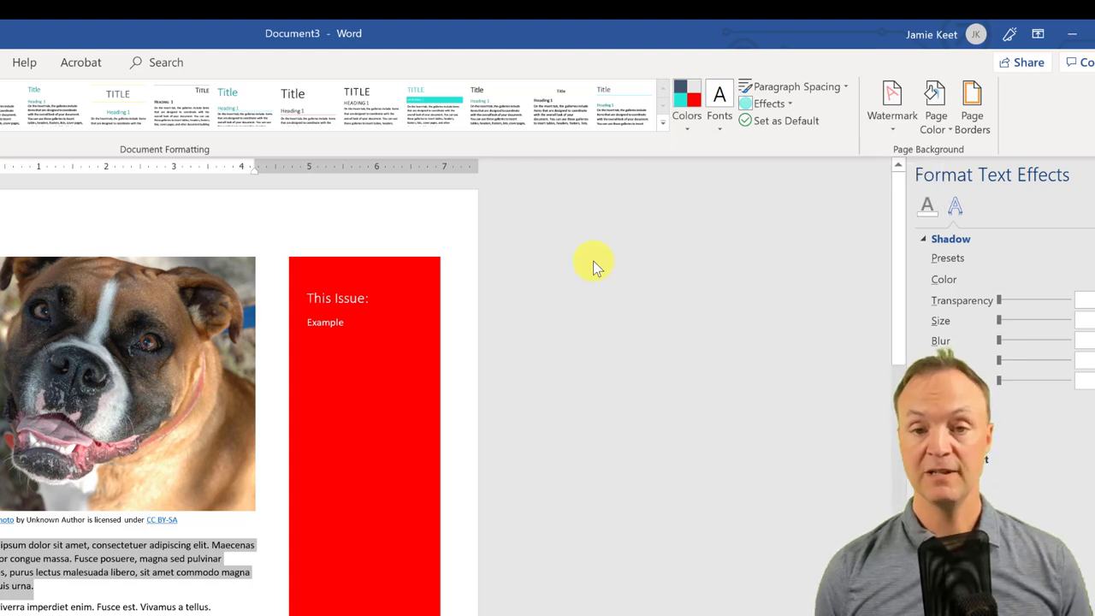